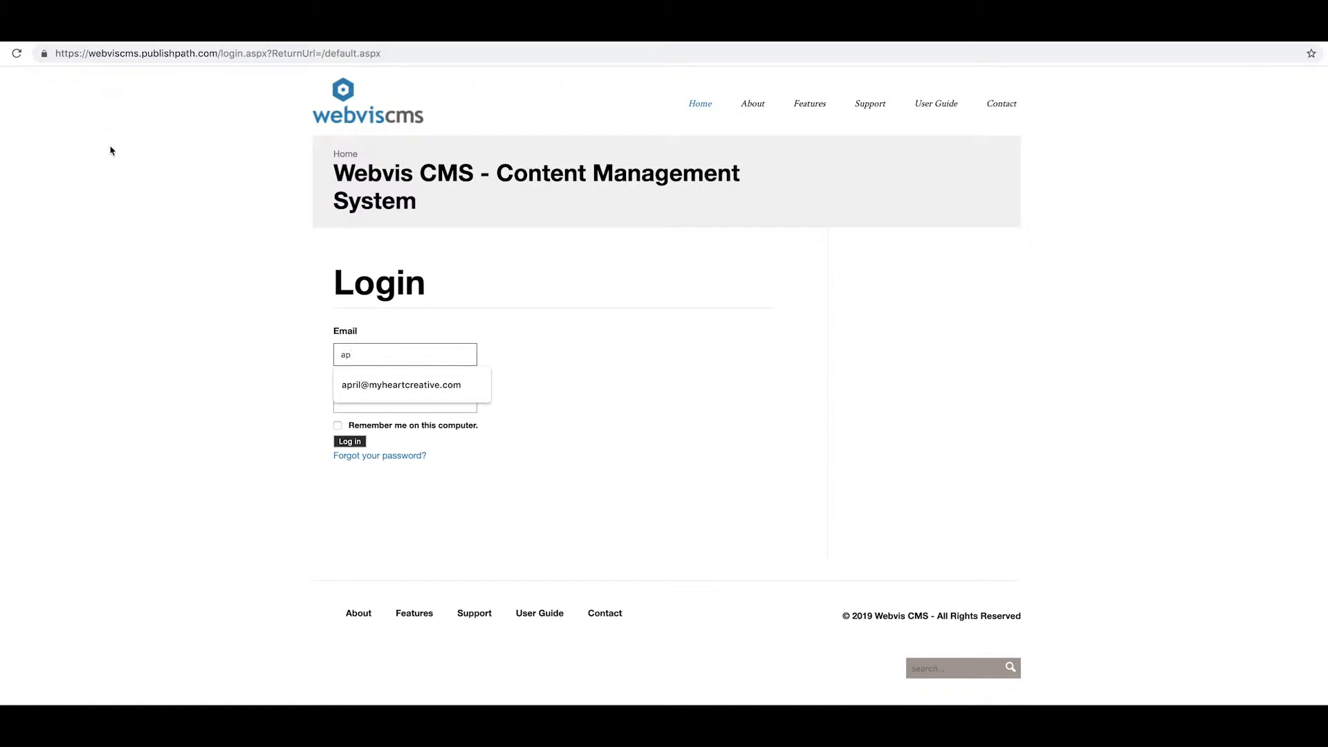
Step: Log in to the website with the account's saved email address and password
click(389, 383)
click(376, 400)
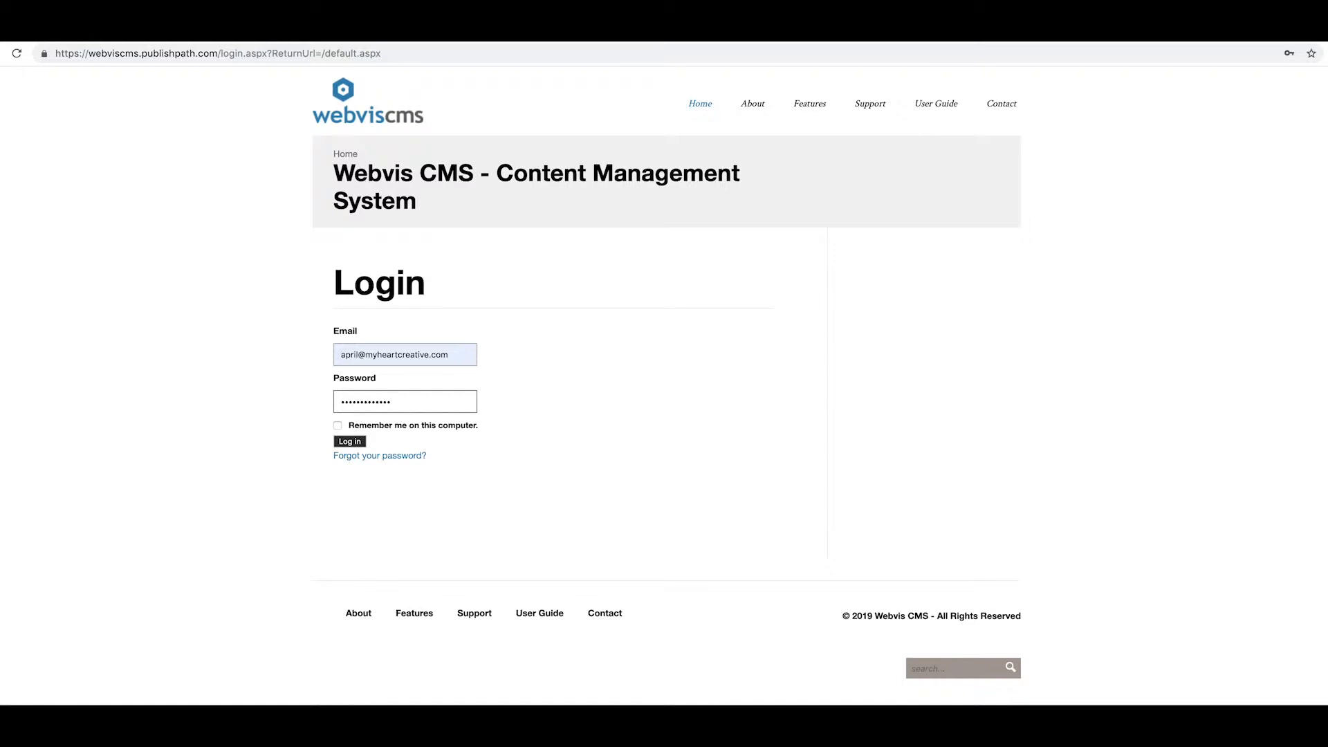
key(Return)
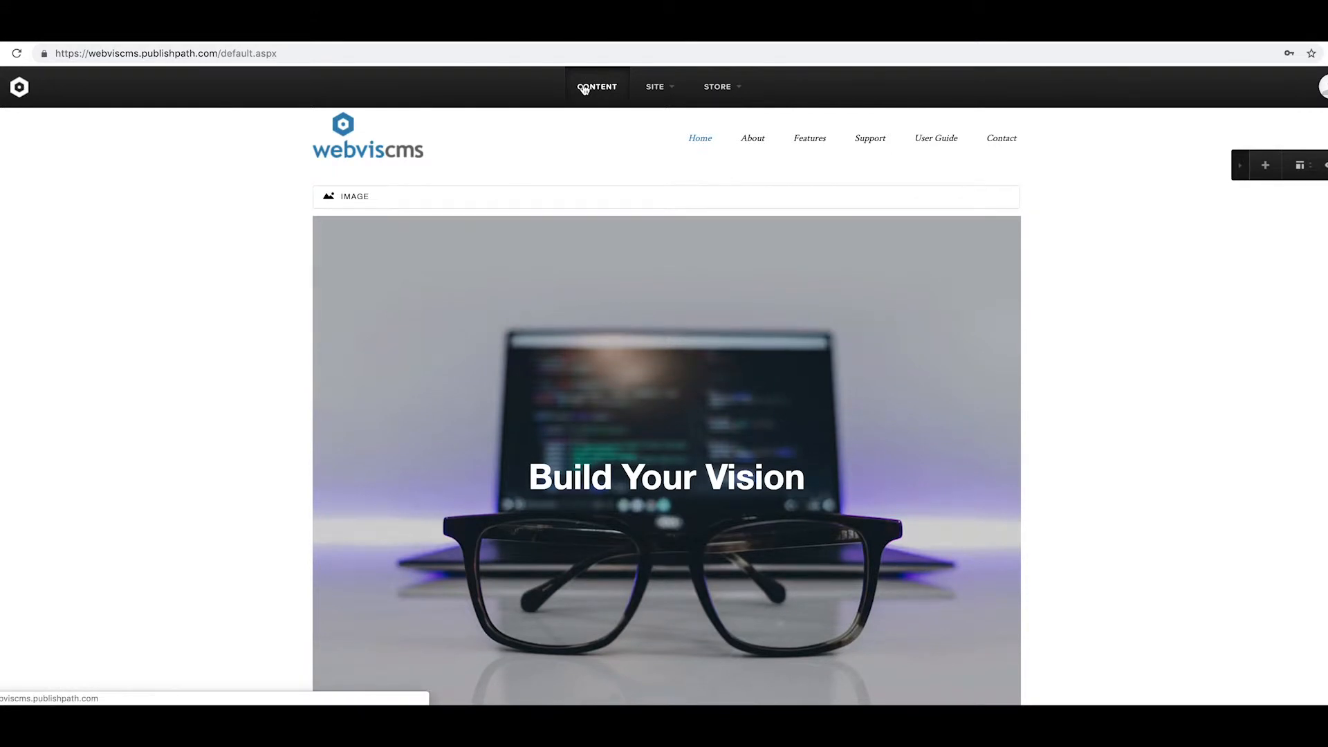
click(671, 89)
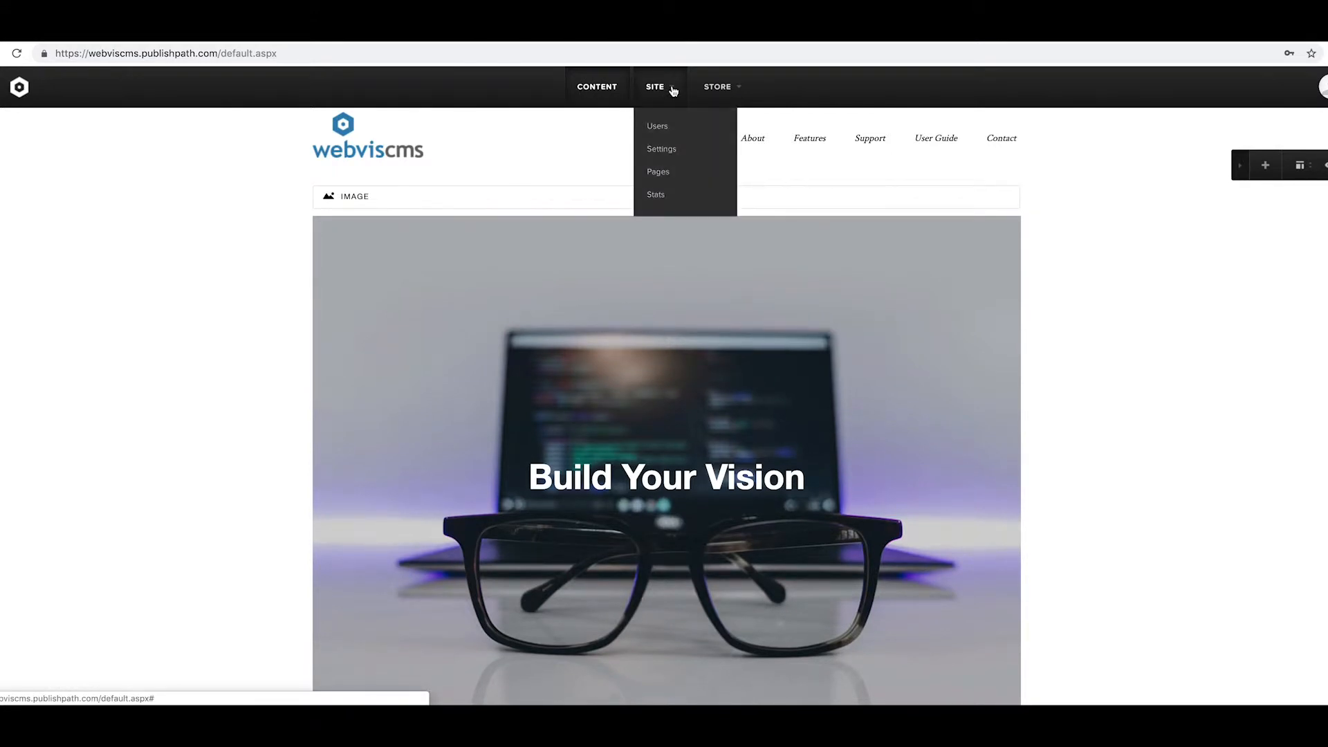
click(606, 87)
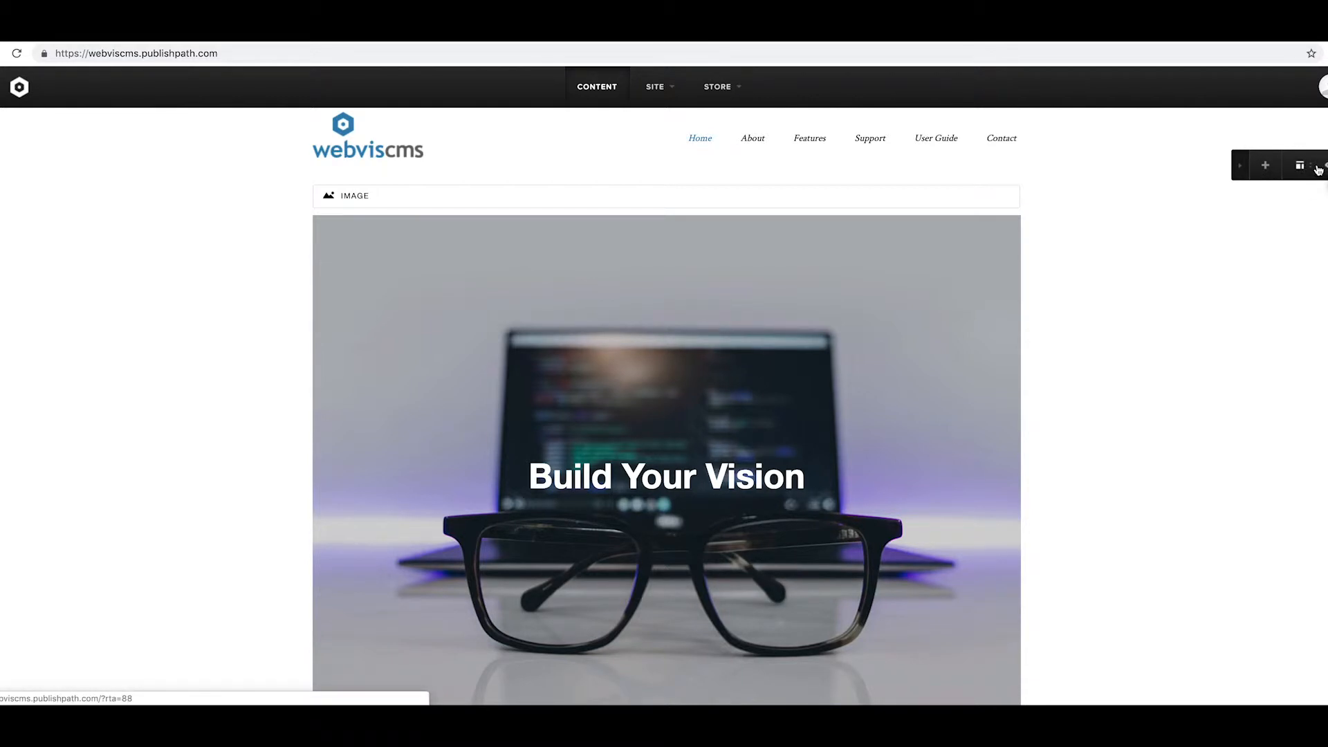
Step: Add a page titled "WebvisCMS DEMO" under Home, hidden from website menus and site search, and preview it before returning to editing
click(1266, 168)
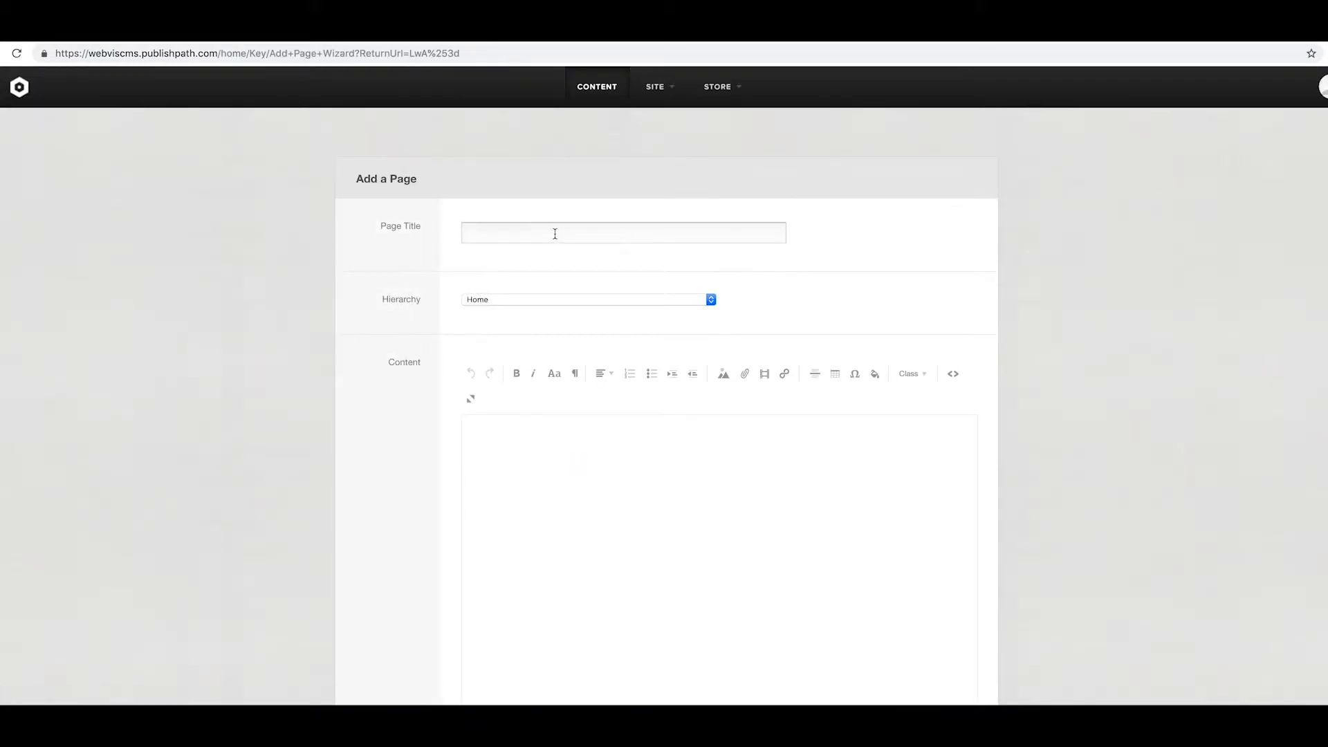
text(WebvisCMS DEMO)
scroll(519, 346, down, 3)
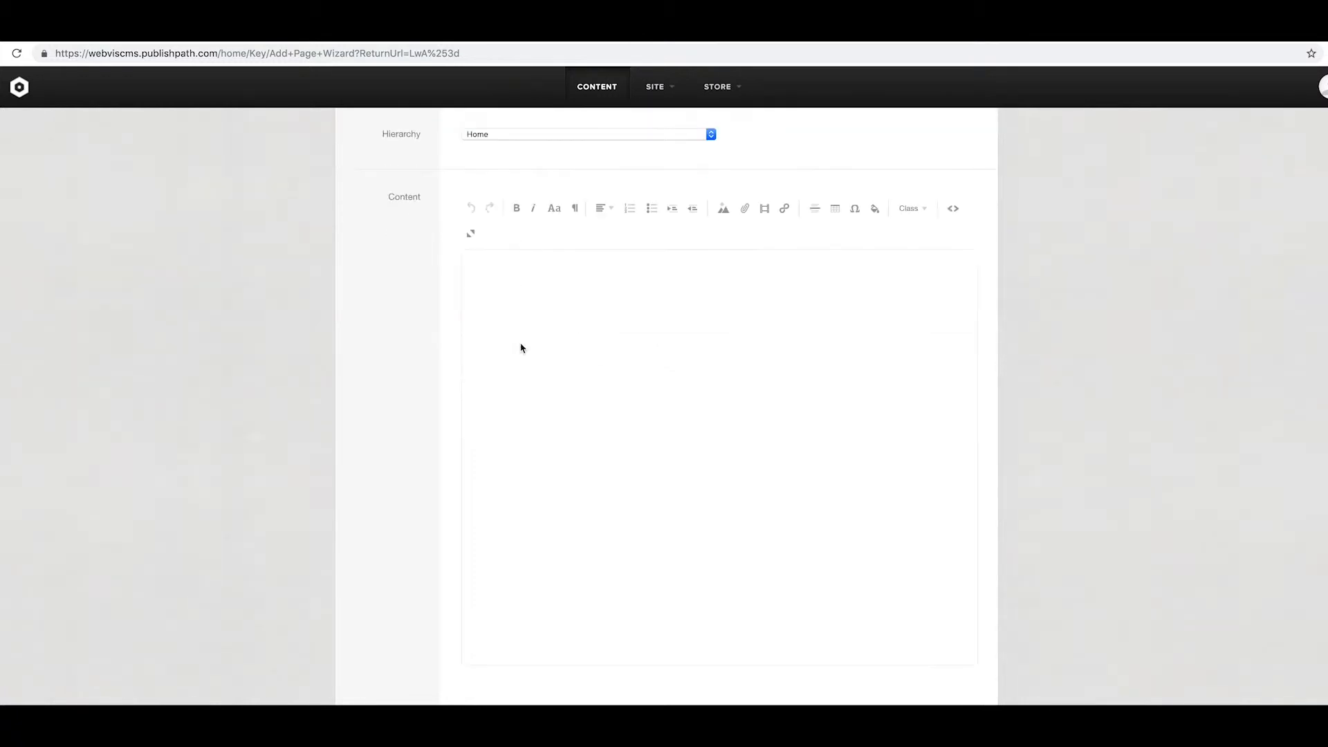
scroll(521, 343, down, 5)
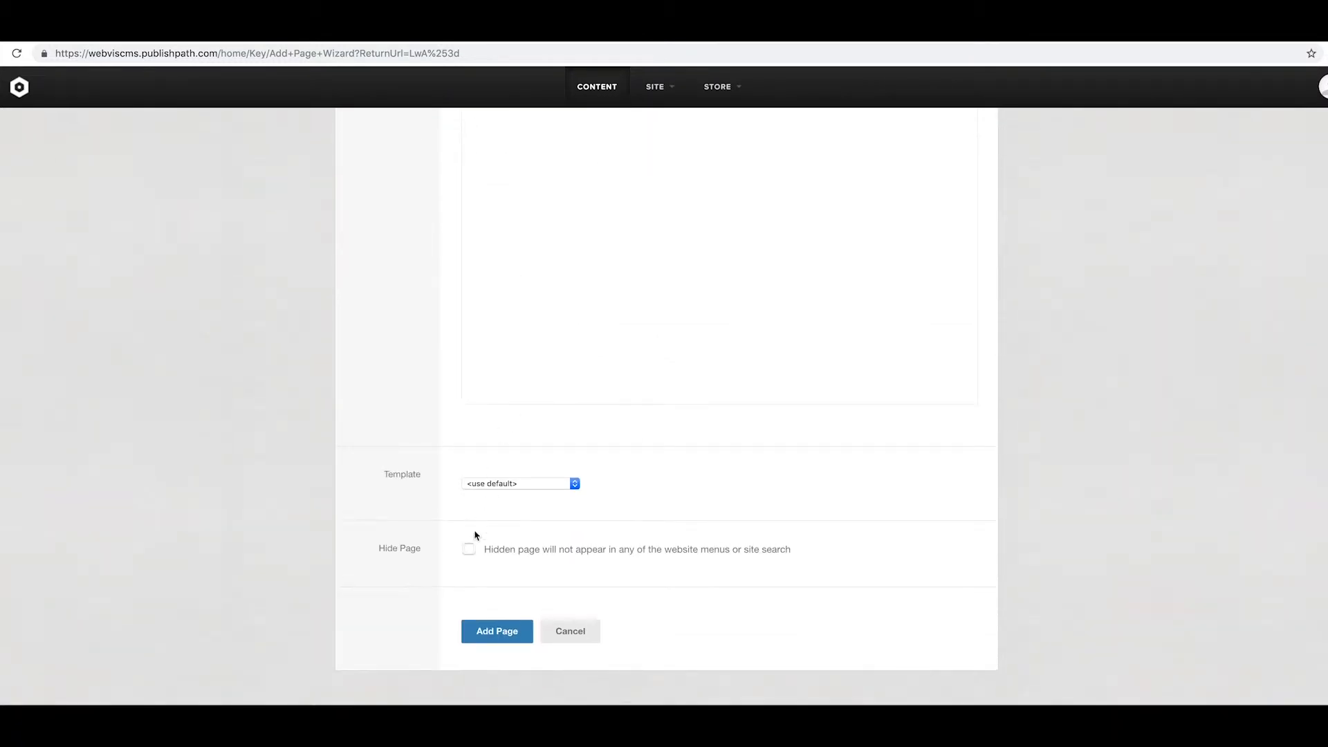
click(472, 550)
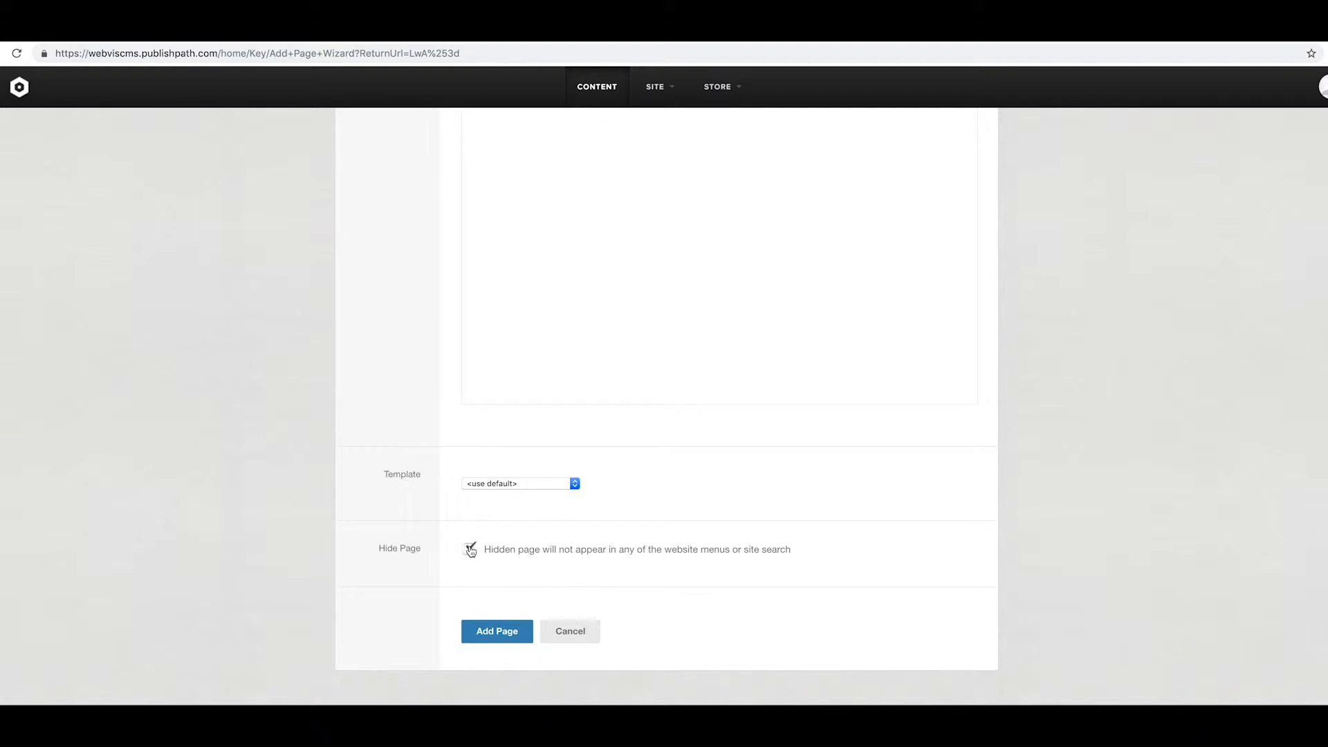
click(502, 638)
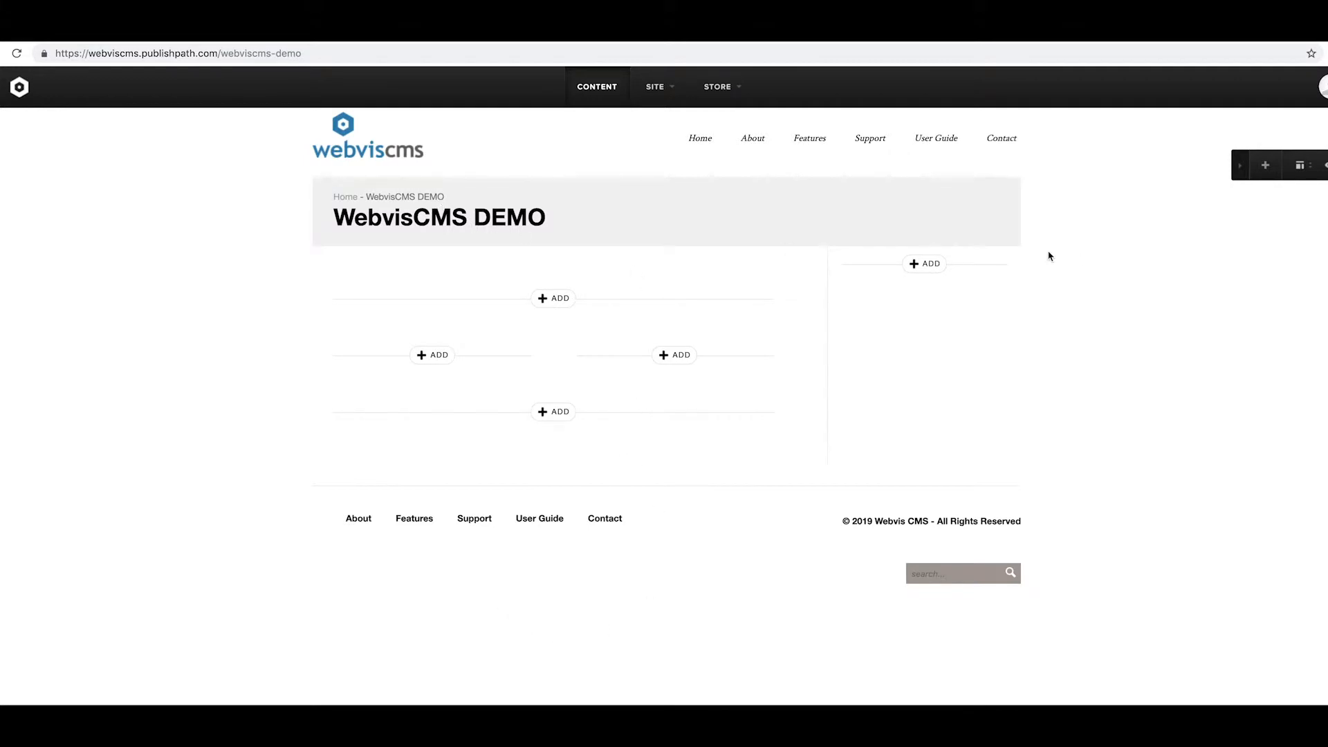
click(1325, 167)
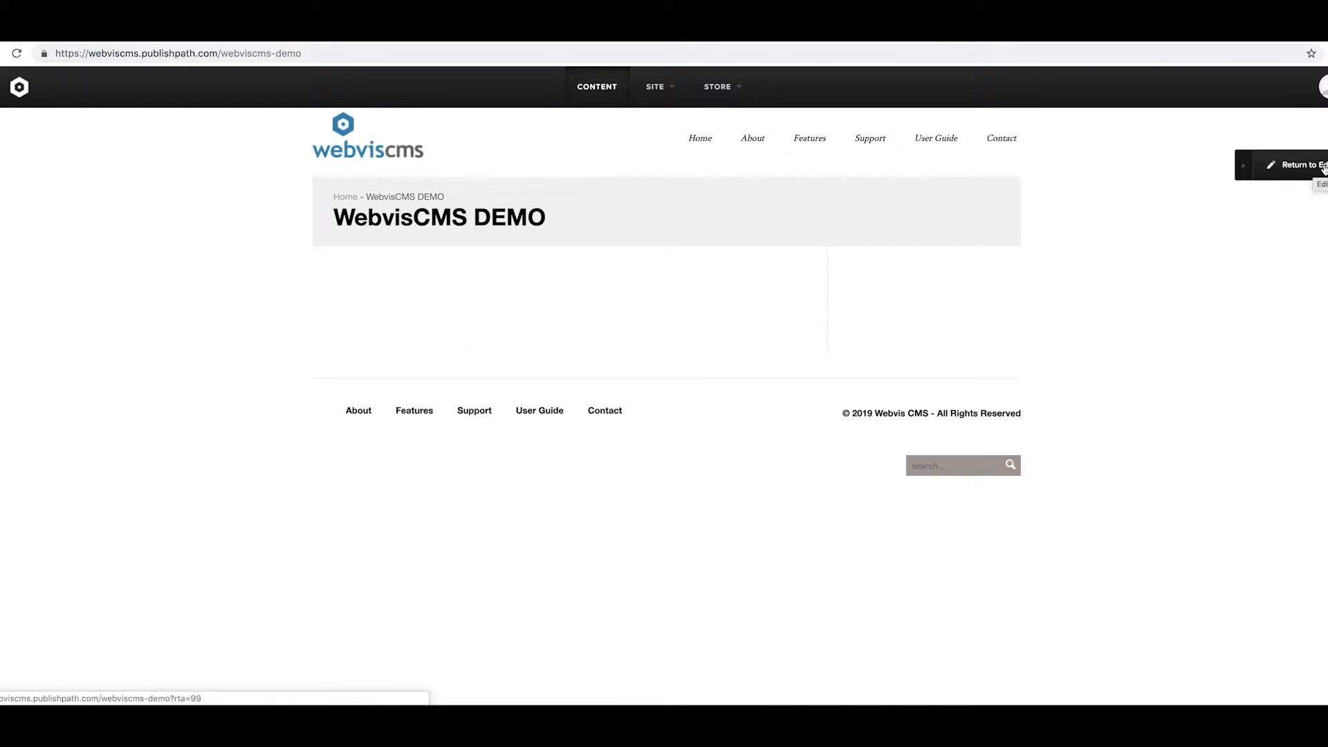
click(1324, 168)
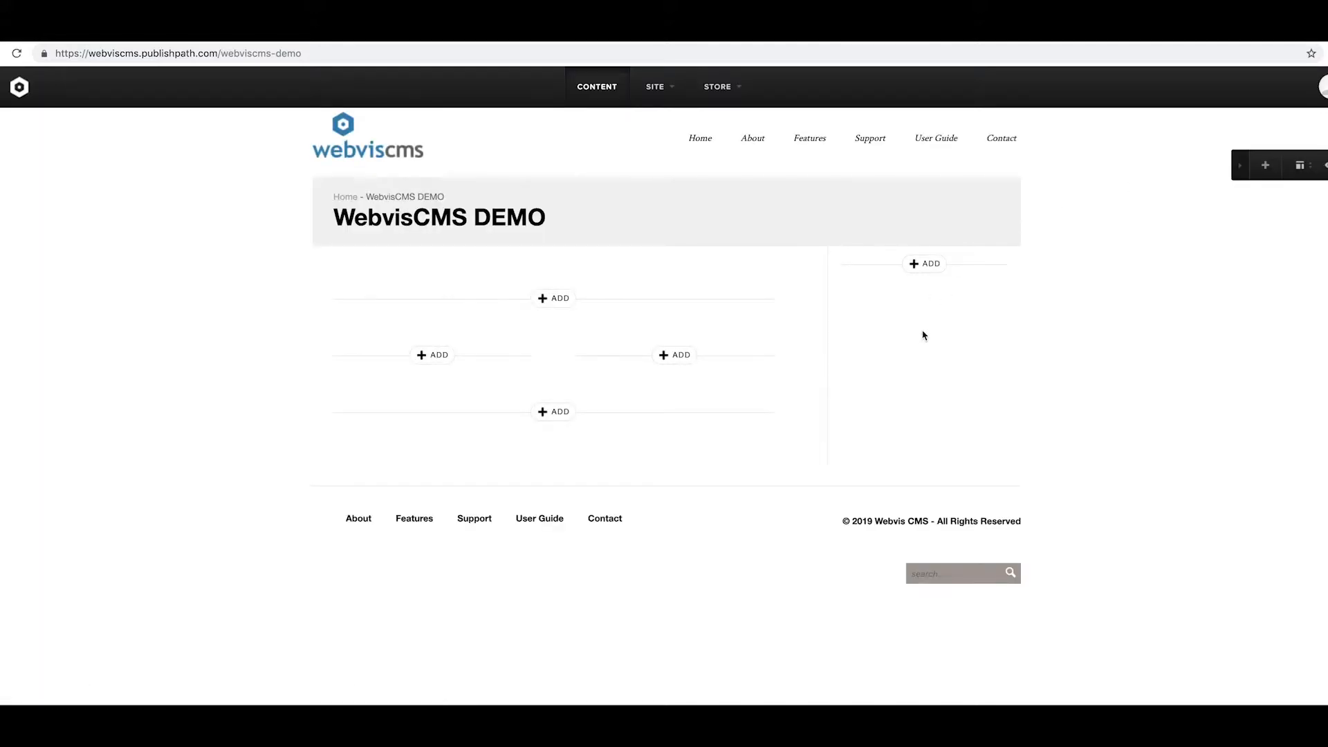
Step: Add a text element at the top of the main column with the content "Testing Text", save it, and return to page editing
click(545, 299)
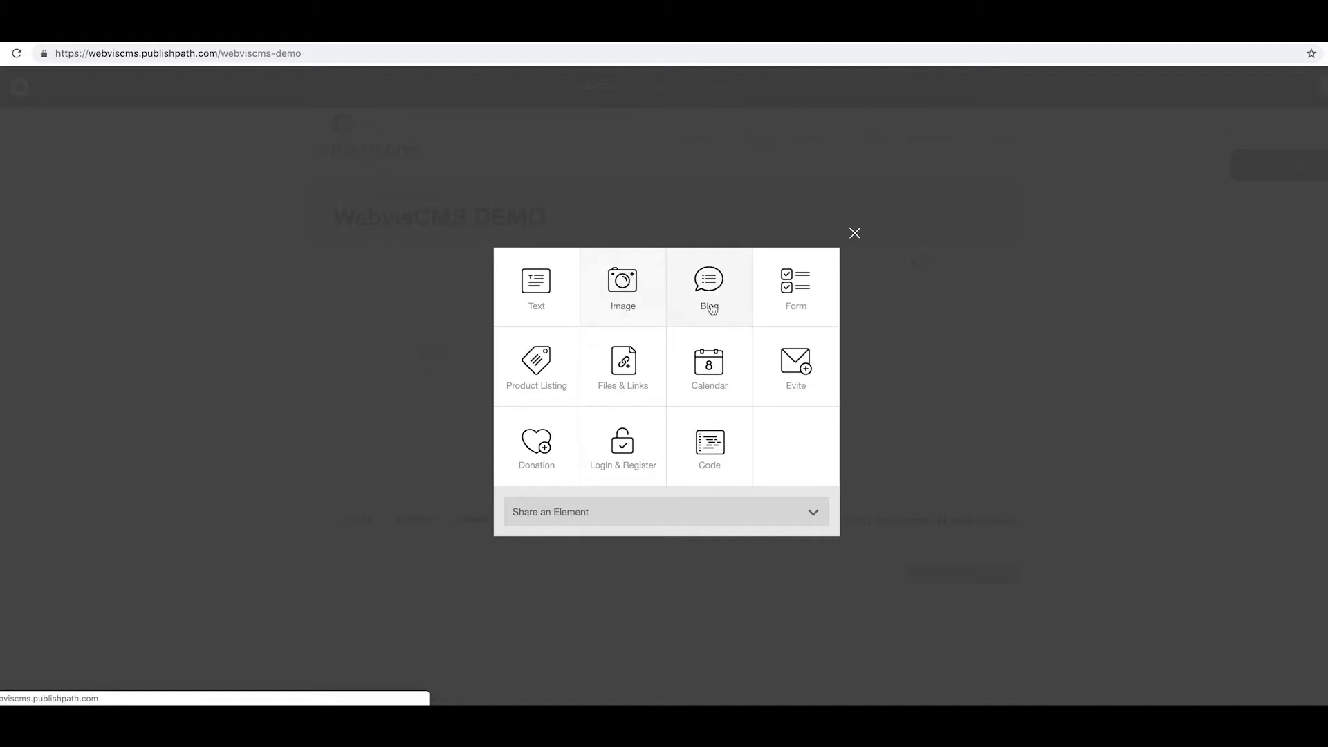
click(556, 297)
mouse_move(365, 307)
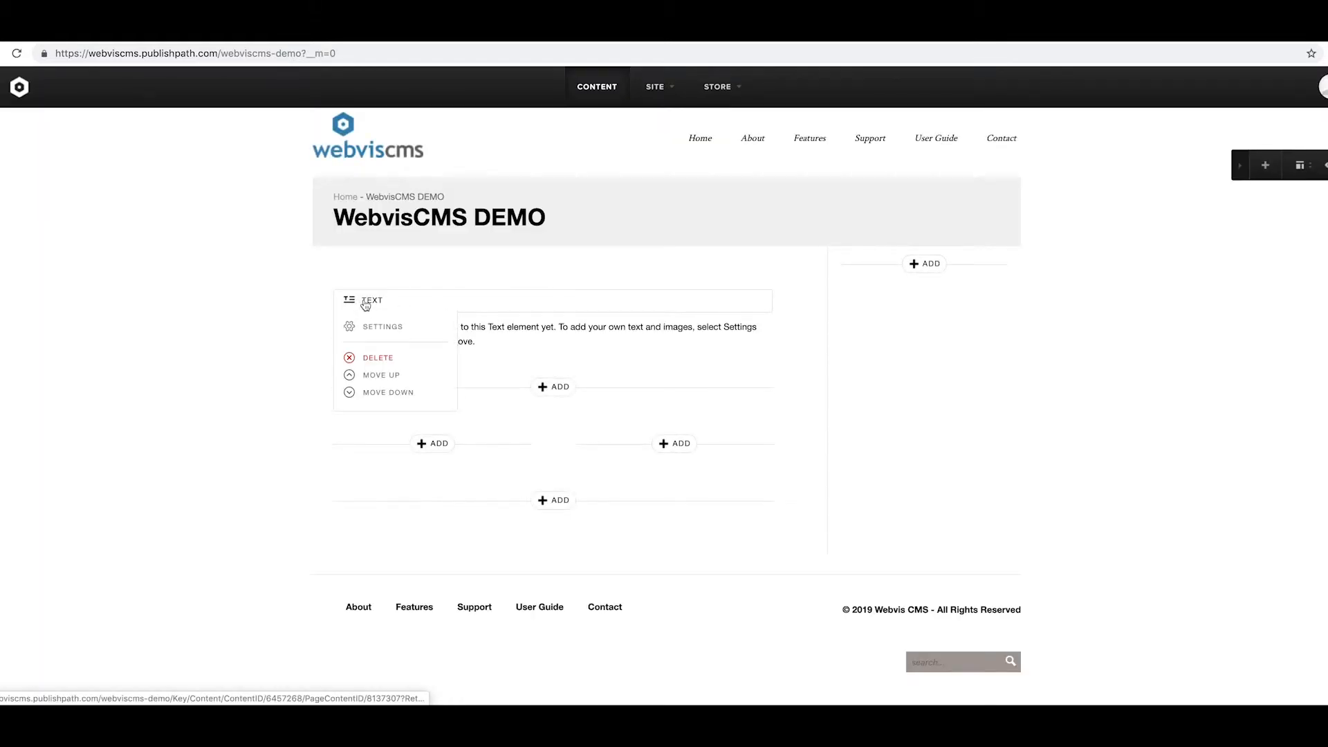
click(366, 302)
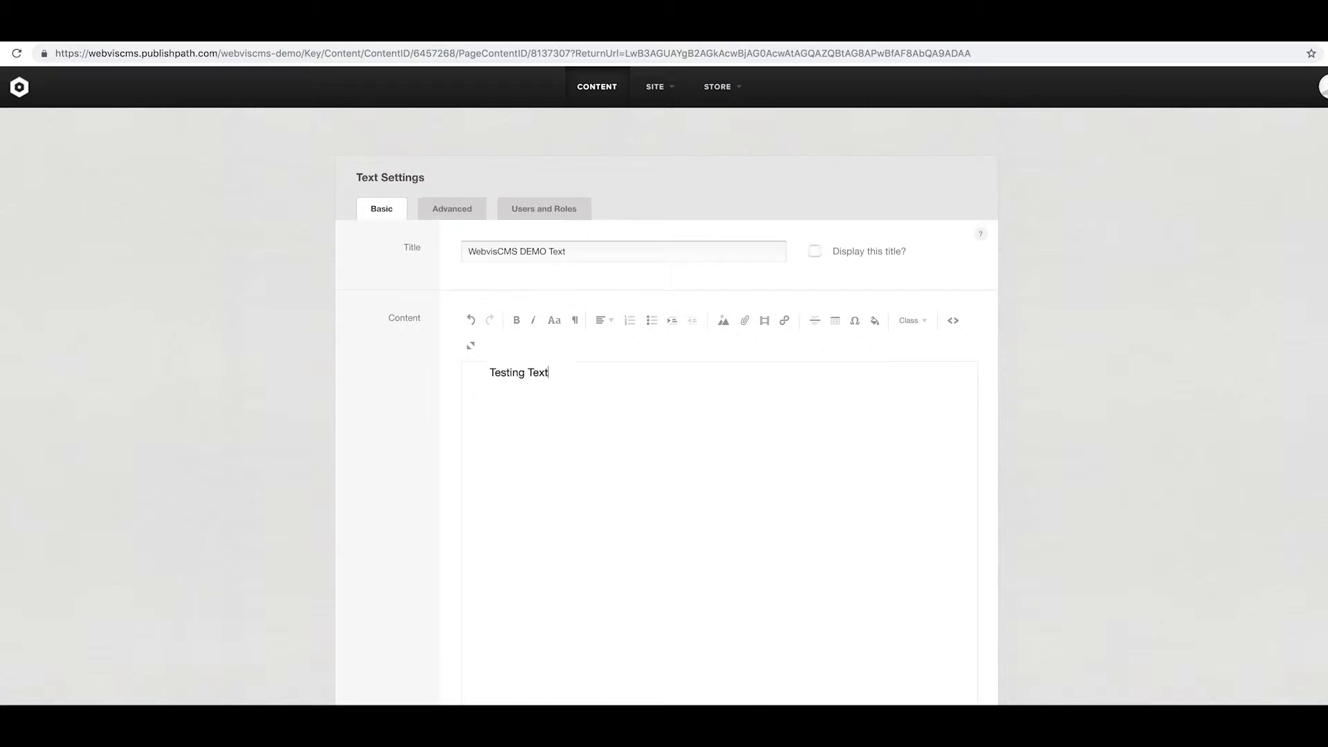
scroll(563, 512, down, 3)
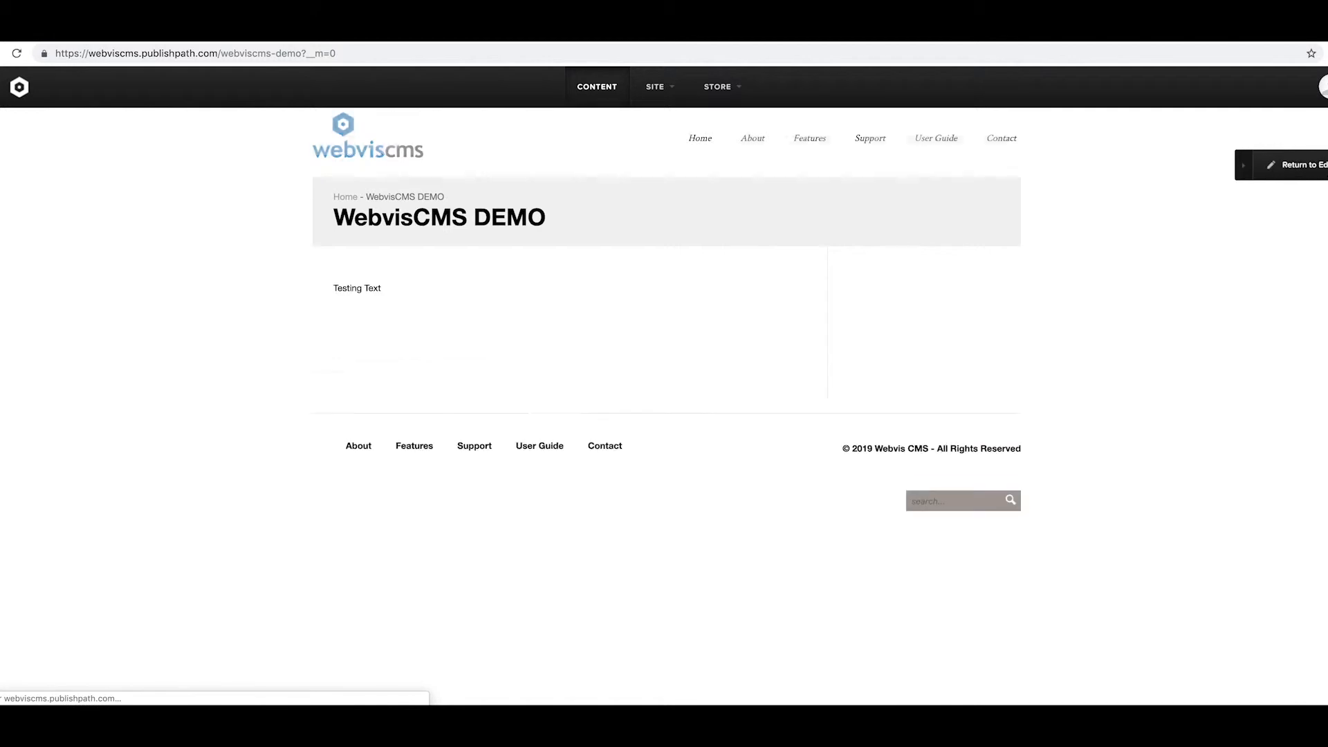
click(1294, 165)
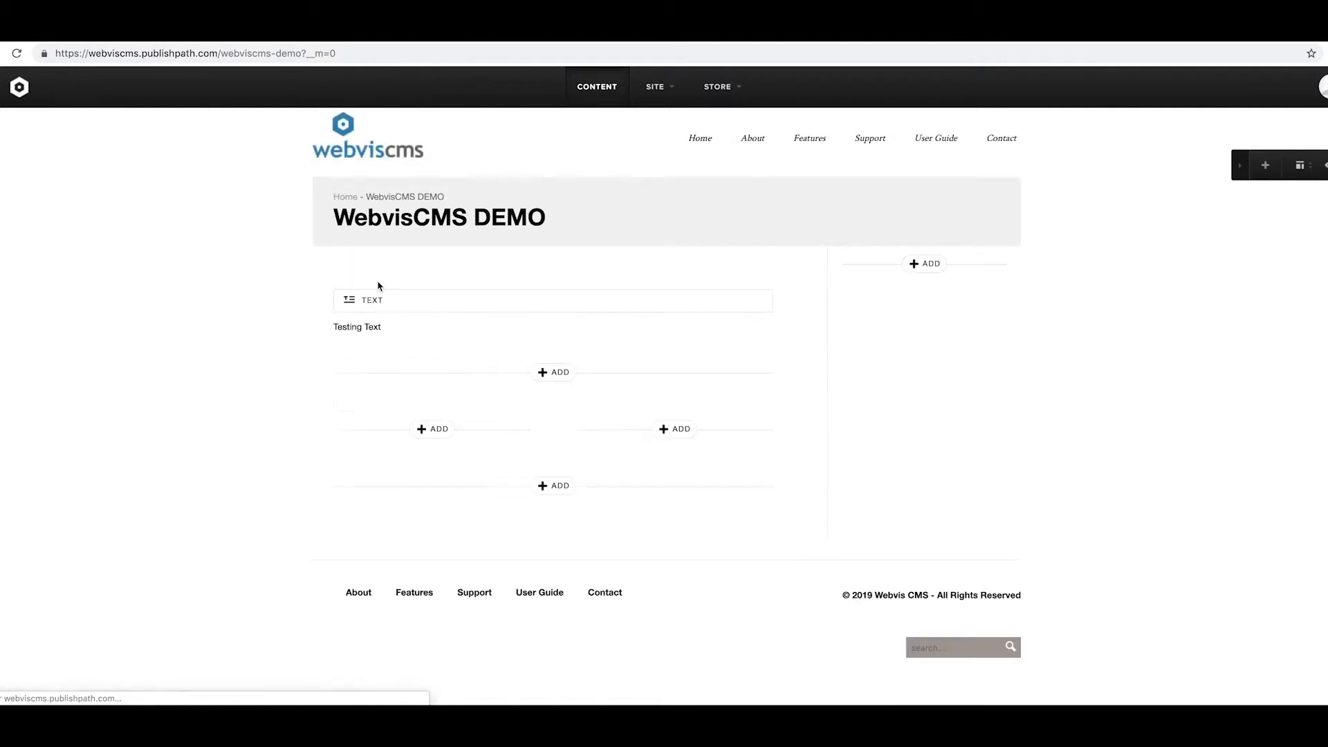
Step: Open the text element's settings, switch to the Google Docs document, clear the Lorem ipsum paragraph's formatting and copy it
mouse_move(371, 305)
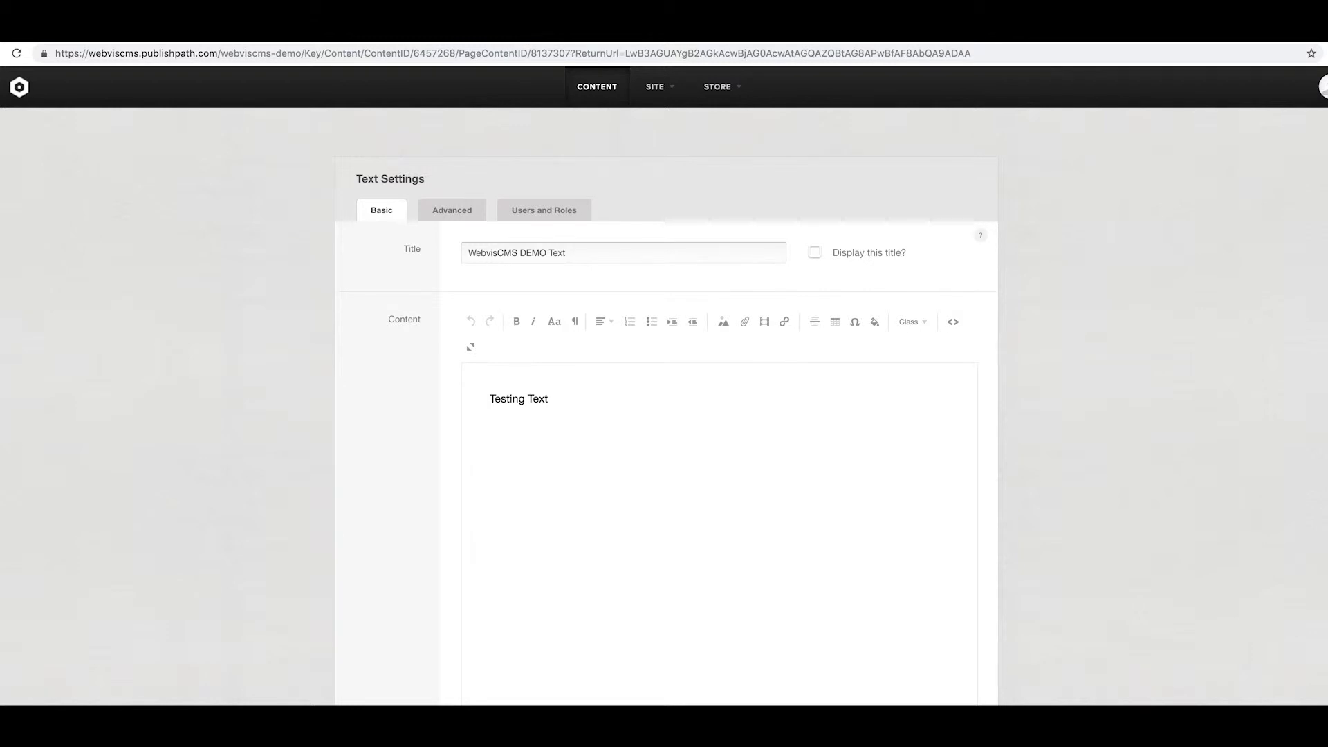
key(ctrl+Tab)
drag(736, 244, 467, 194)
key(ctrl+c)
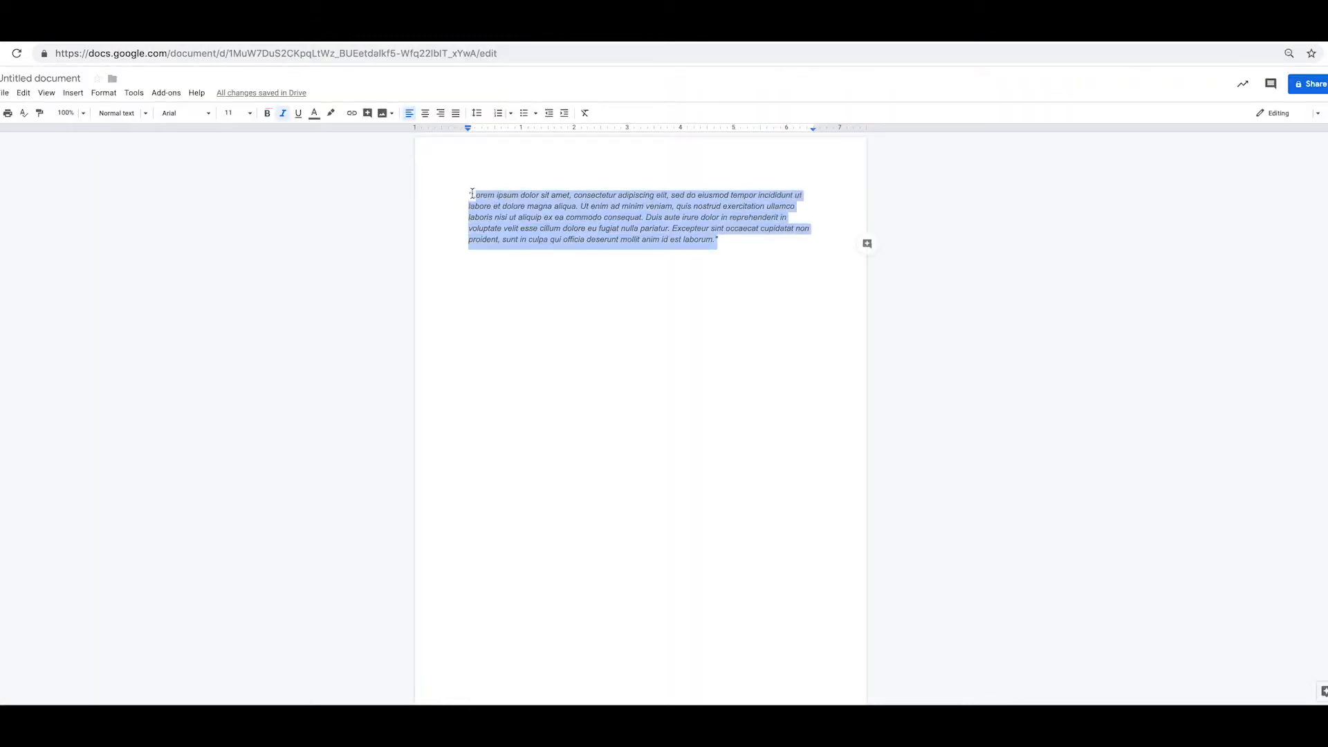
click(584, 114)
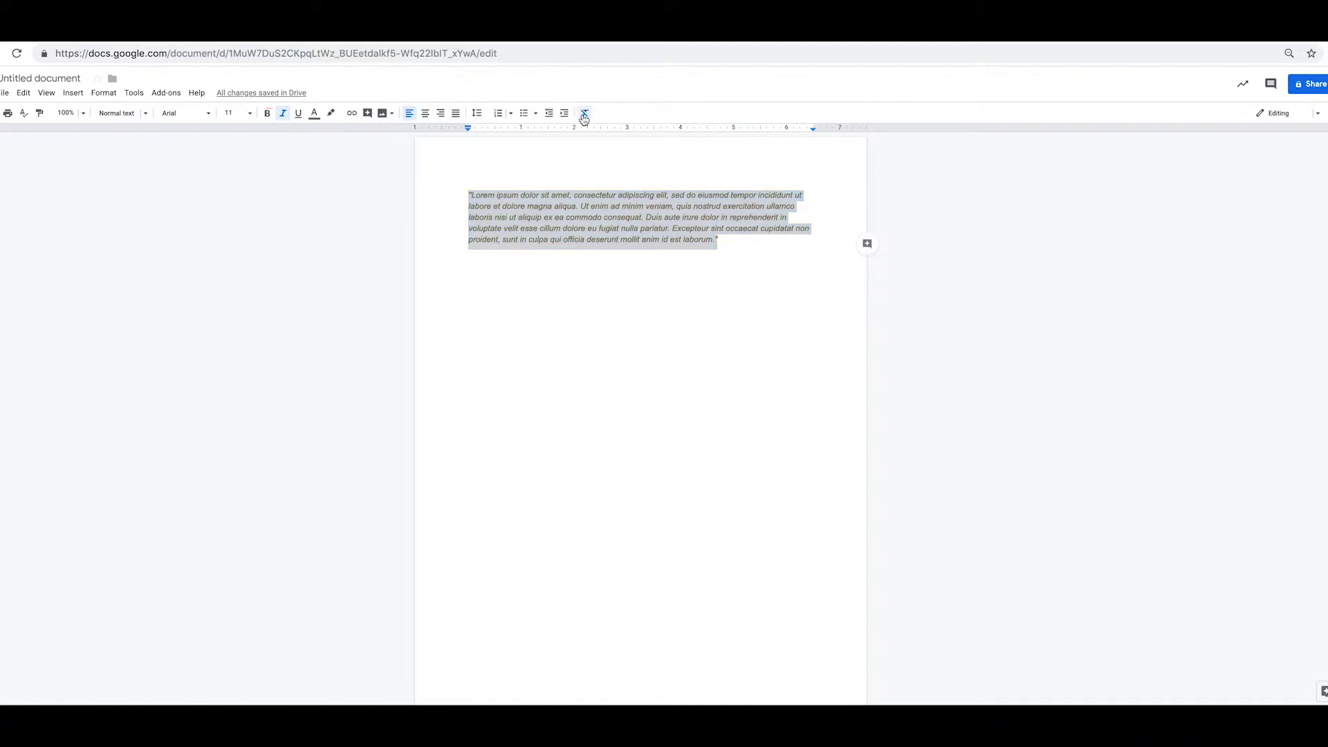
click(728, 242)
mouse_move(728, 242)
mouse_down()
mouse_move(469, 195)
mouse_move(737, 244)
mouse_up()
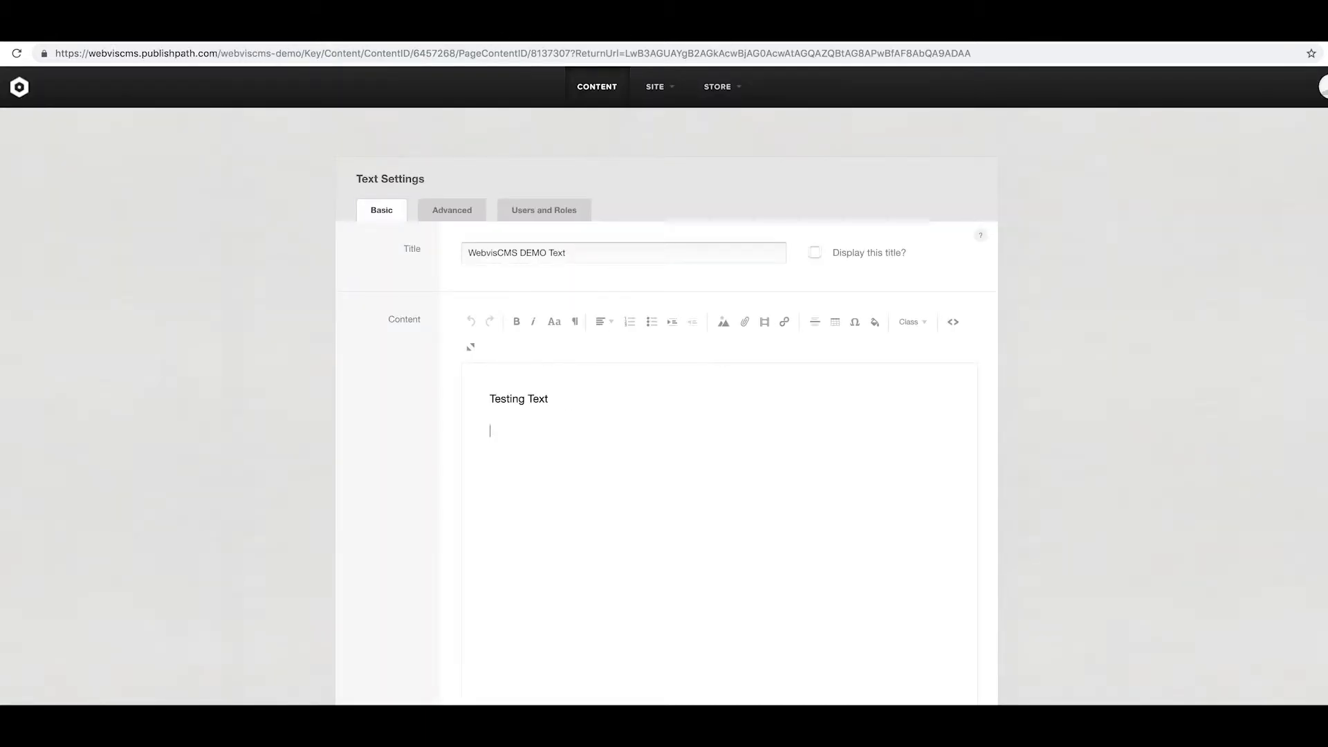
Step: Paste the copied Lorem ipsum paragraph below "Testing Text" in the text element and save the changes
key(ctrl+v)
scroll(578, 371, down, 5)
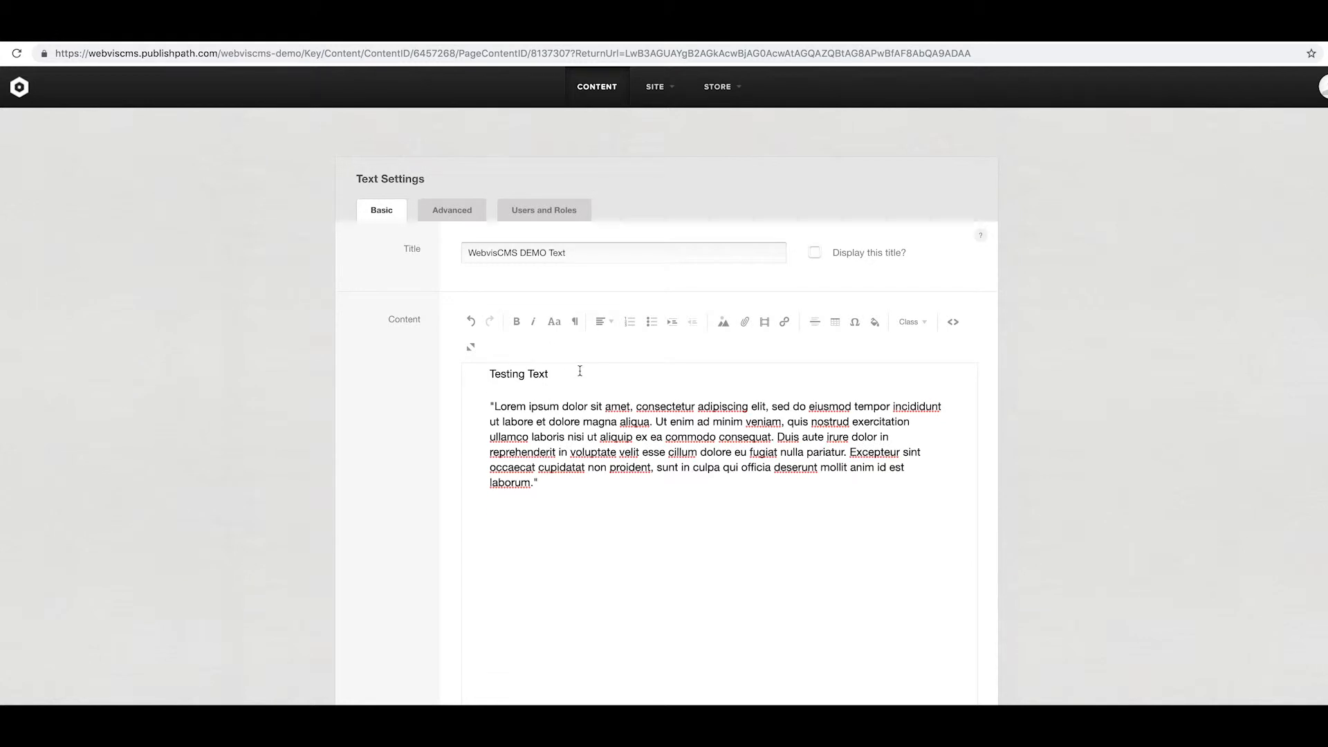
click(510, 633)
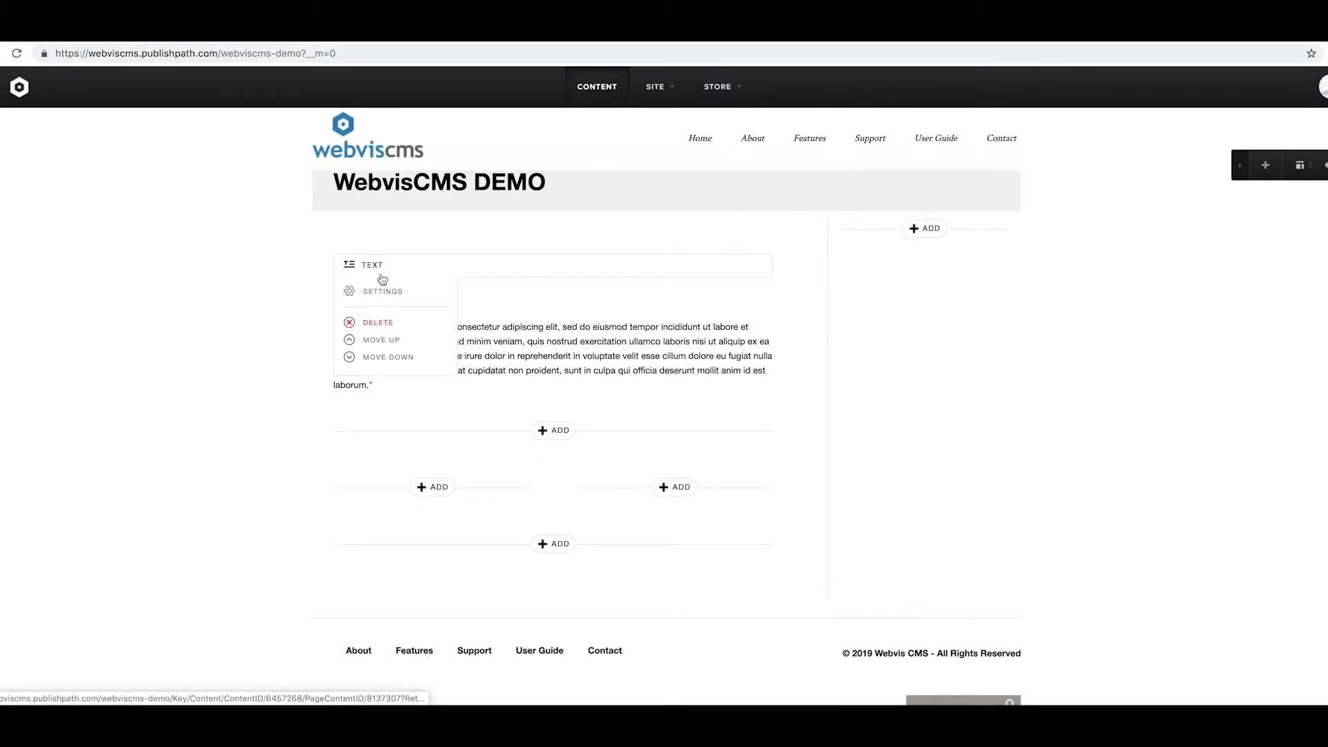
Step: Reopen the text element and add the lines "Heading 2", "Heading 3" and "Heading 4" below the Lorem ipsum paragraph
click(373, 275)
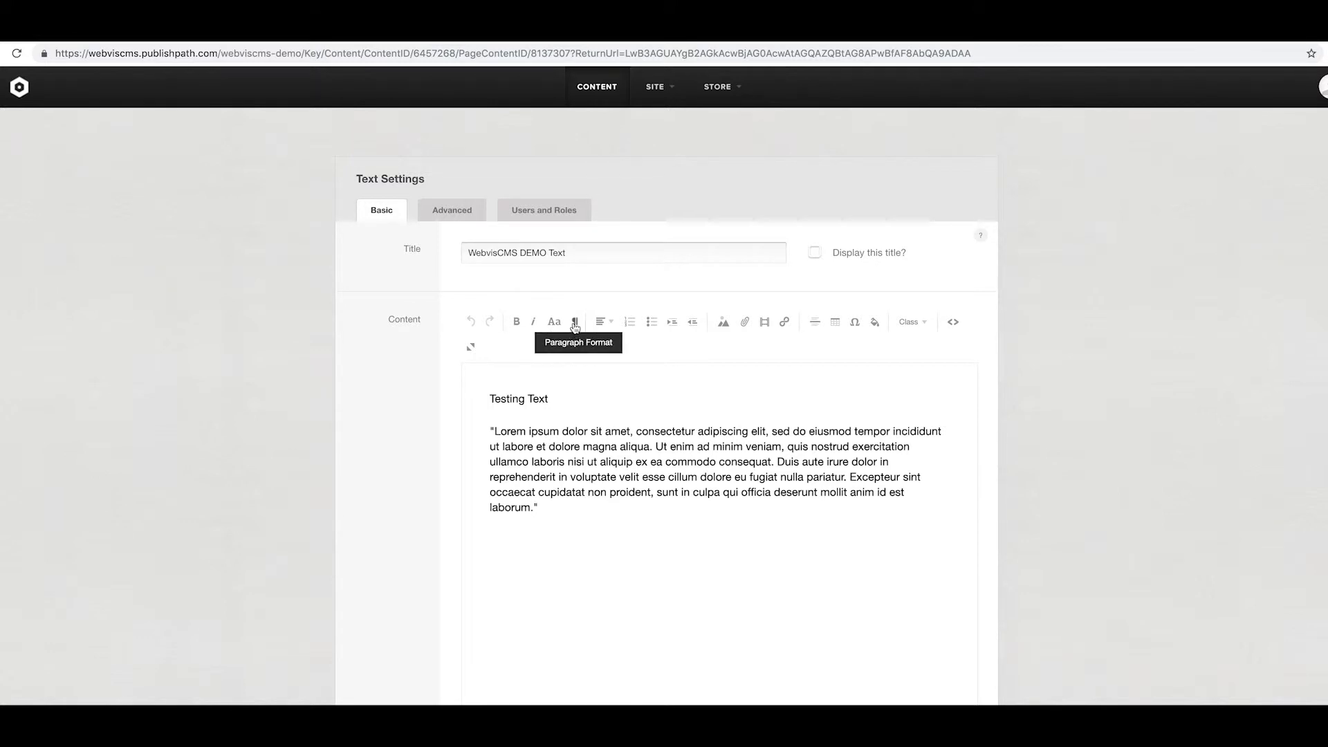
click(533, 546)
key(Return)
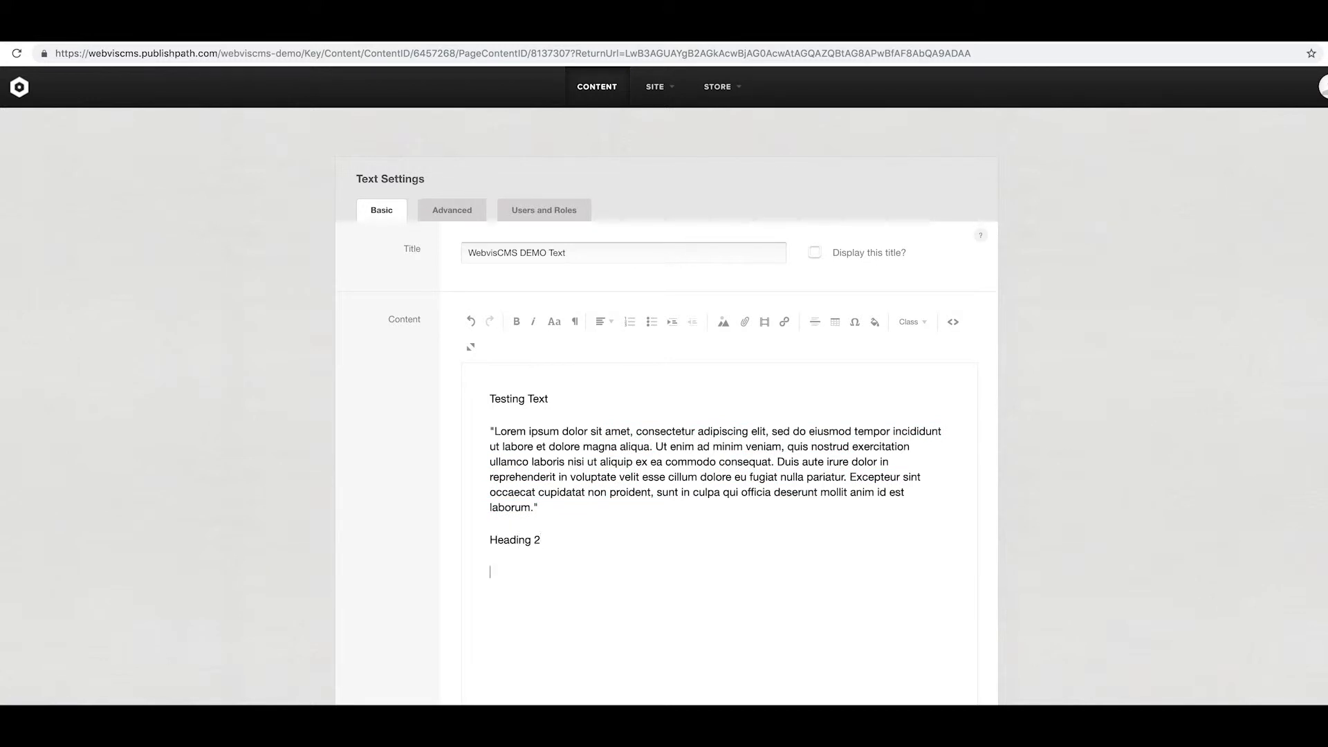
key(Return)
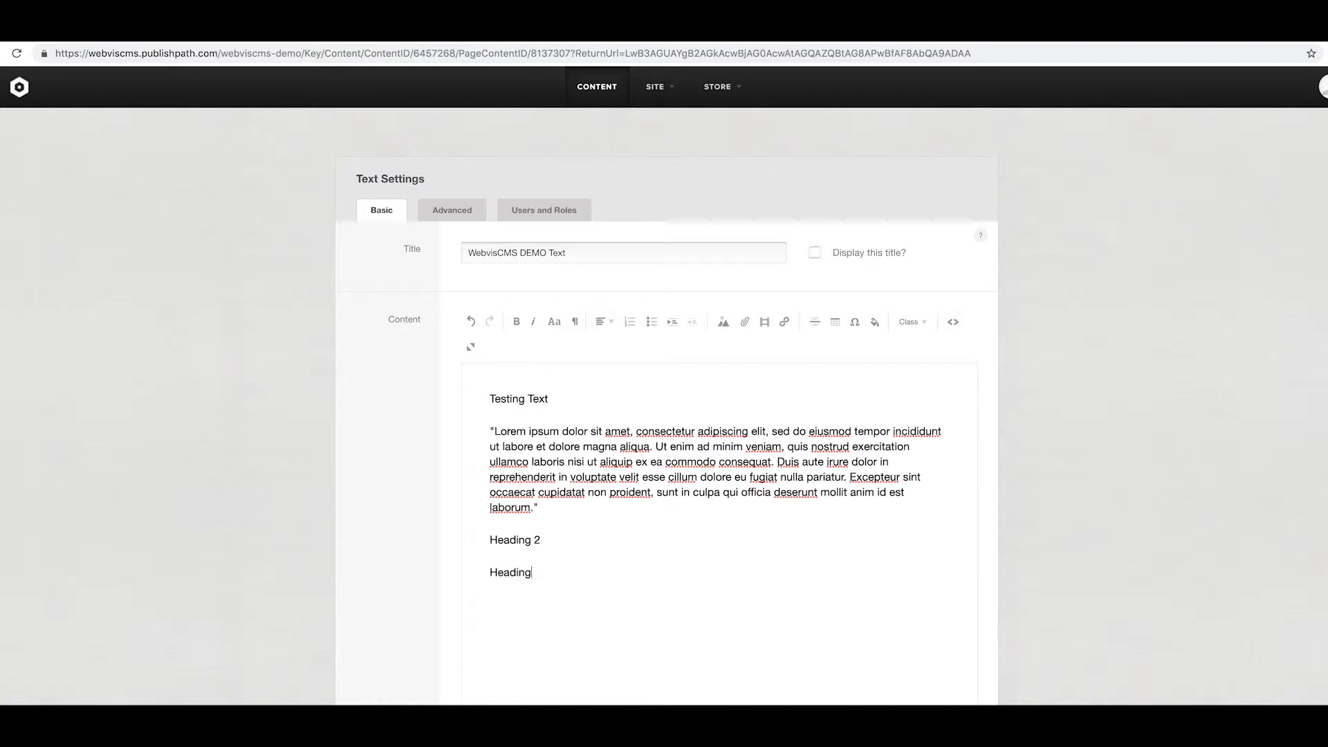
text(Heading 3)
key(Return)
text(Heading)
Step: Apply the Heading 2, Heading 3 and Heading 4 paragraph formats to the lines of the same names
drag(556, 539, 490, 539)
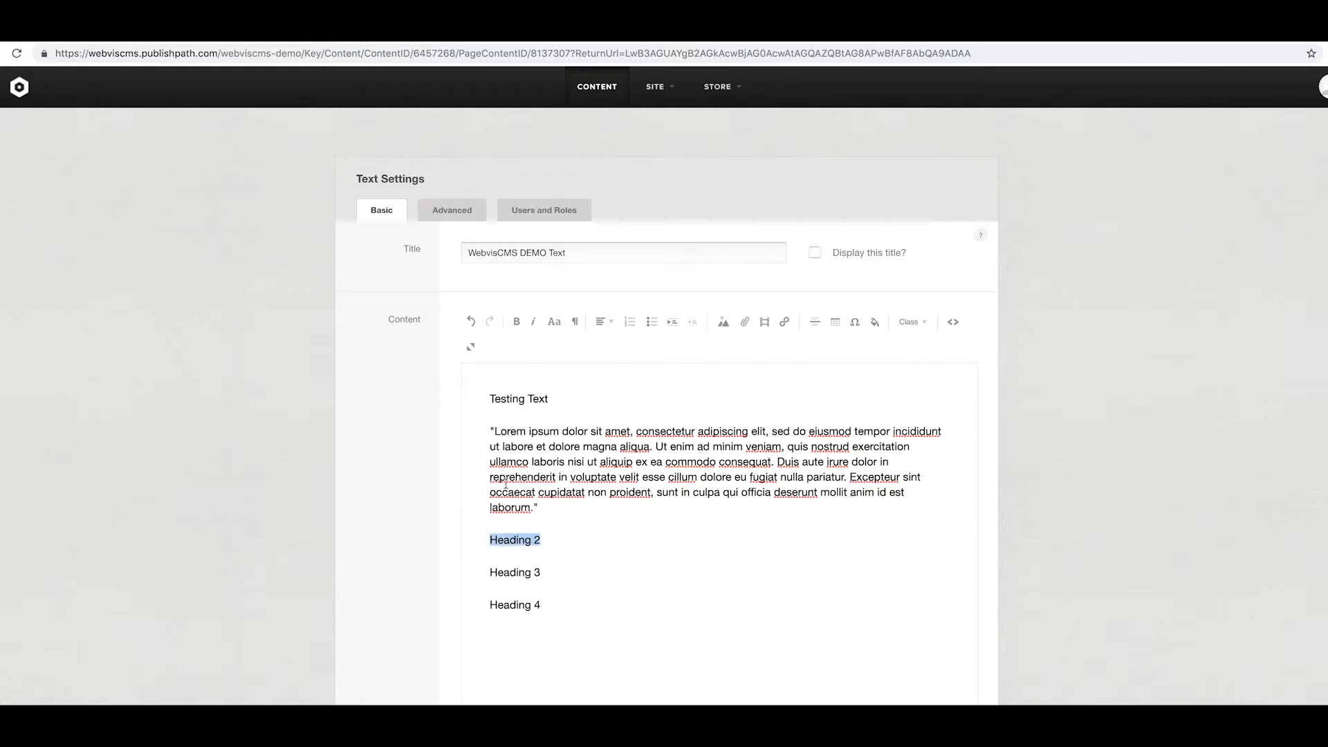
click(575, 321)
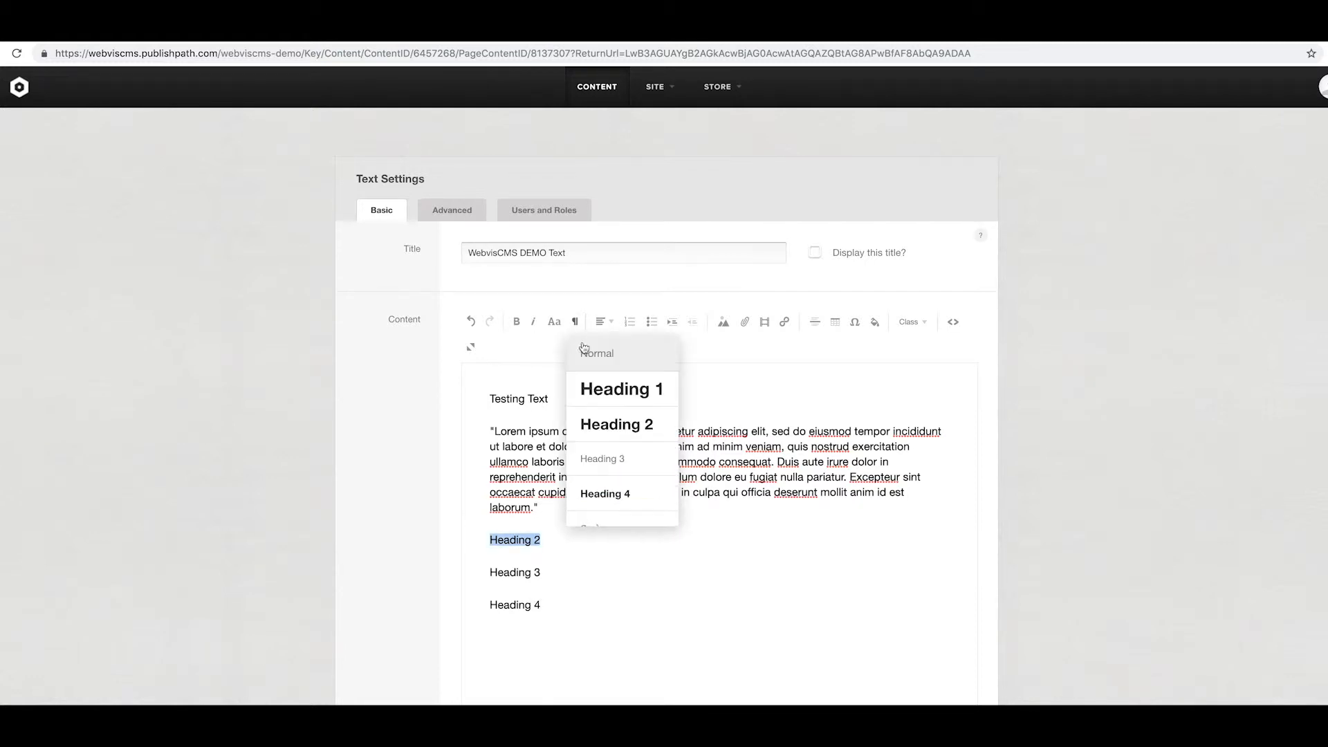
click(615, 424)
drag(558, 580, 489, 578)
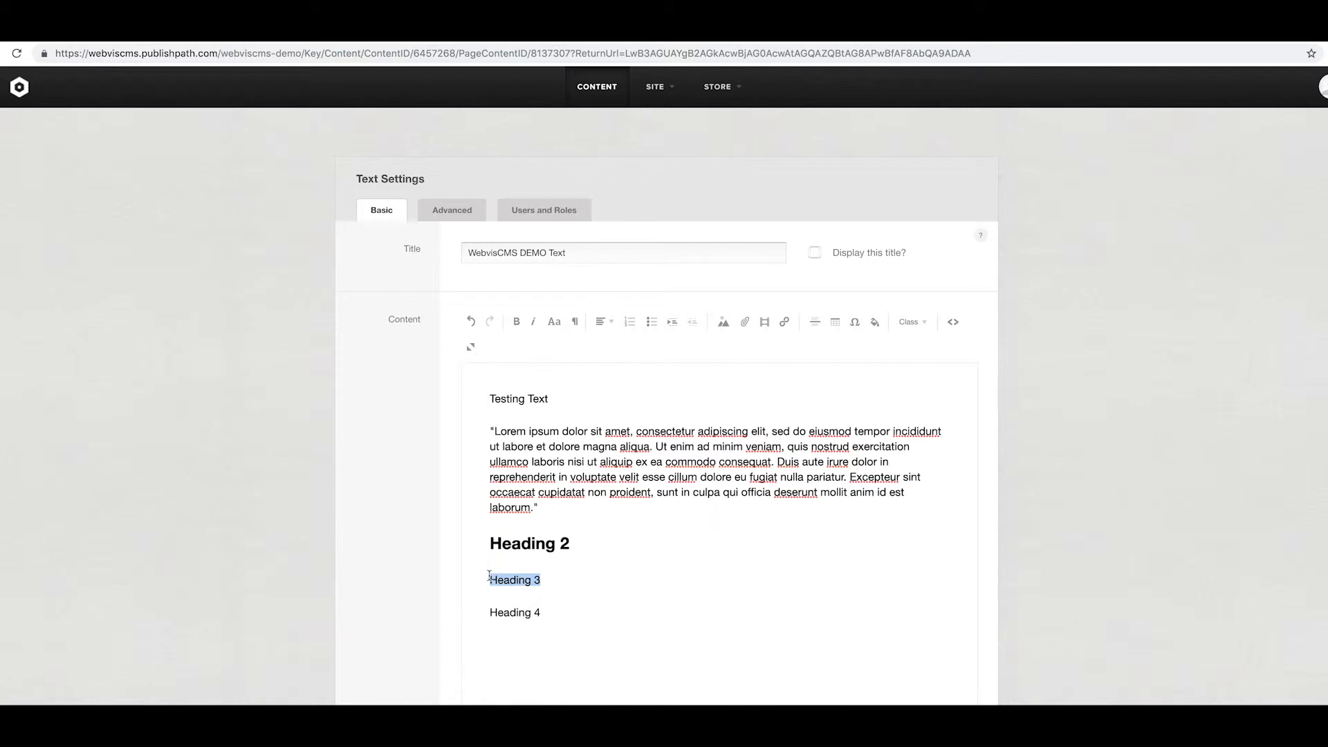
click(575, 322)
click(604, 459)
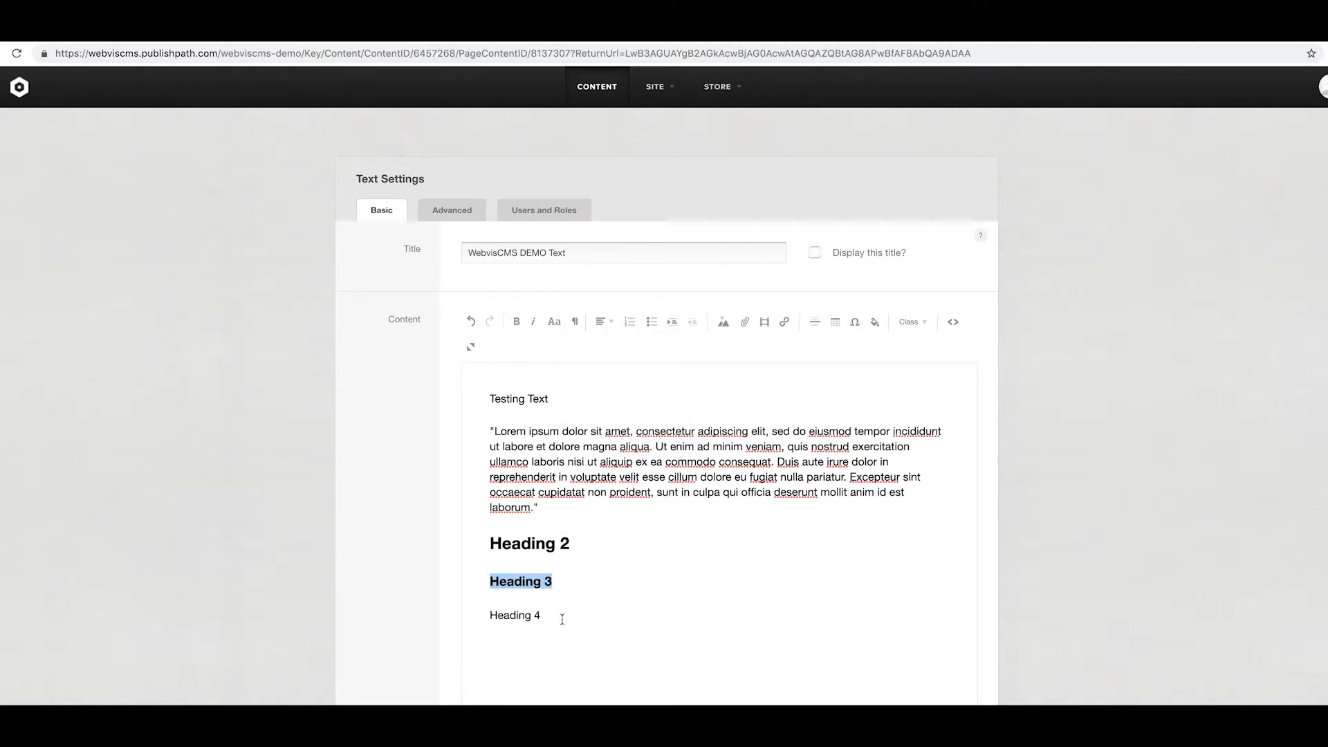
drag(562, 617, 489, 615)
click(575, 321)
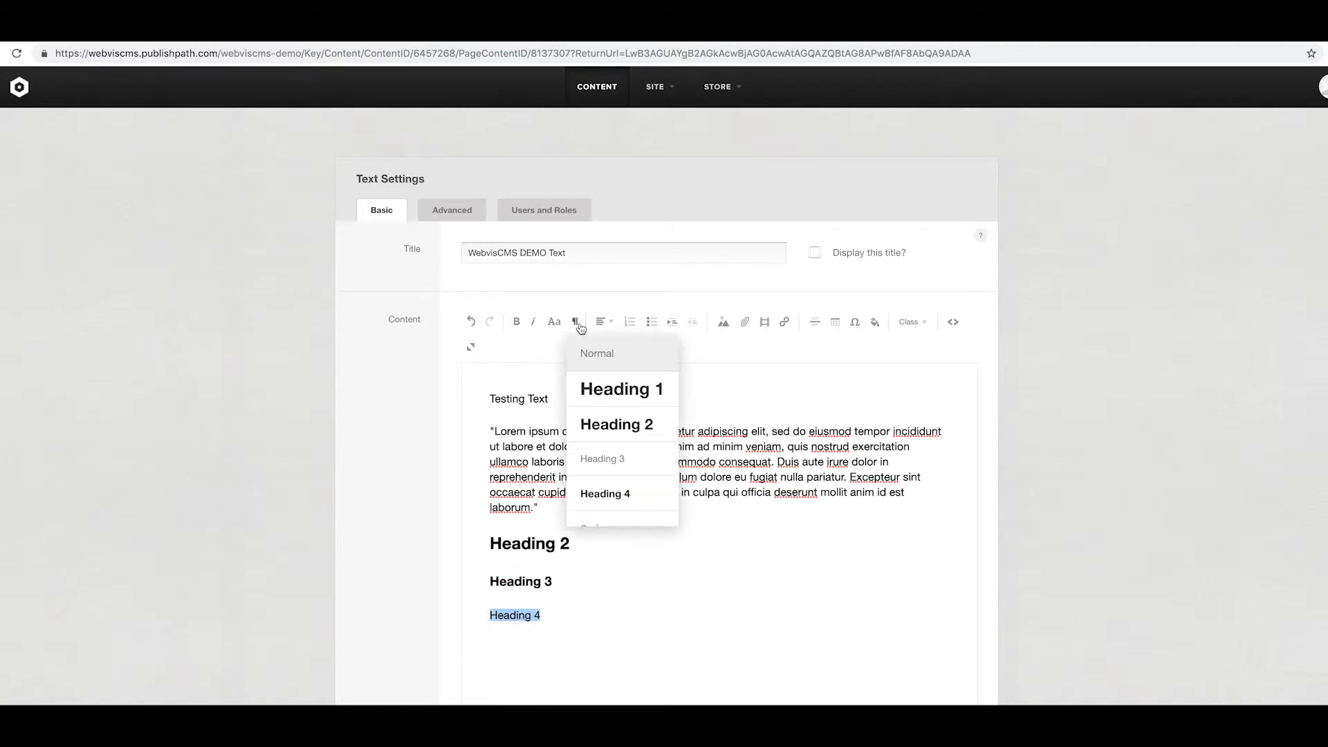
click(602, 494)
click(579, 516)
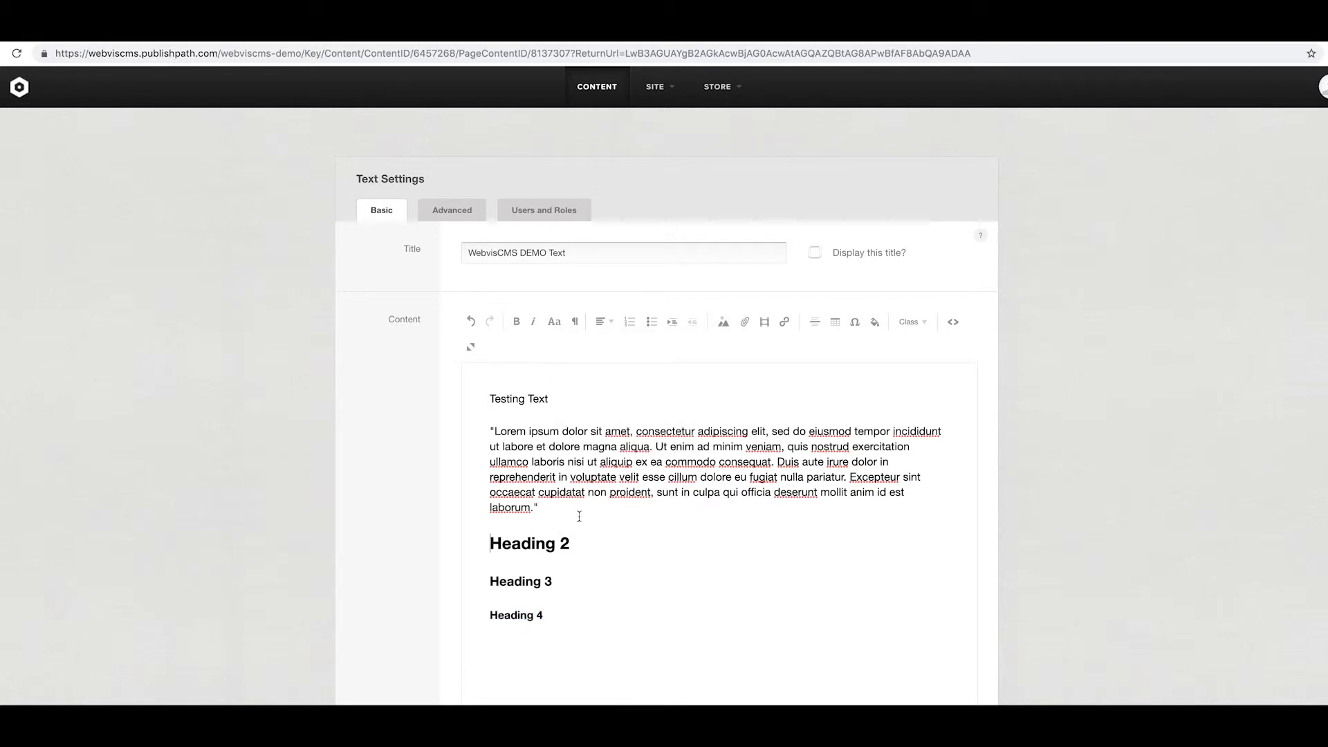
drag(556, 510, 474, 434)
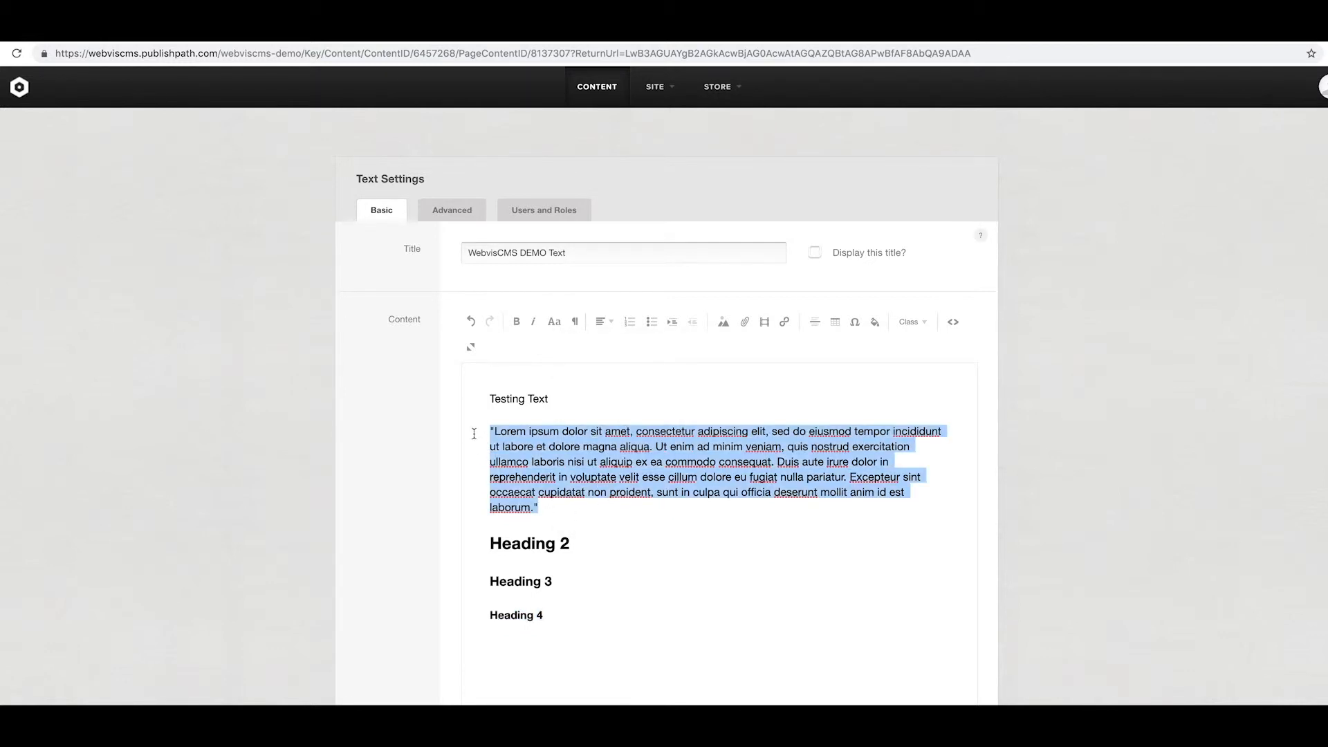
click(575, 322)
click(756, 592)
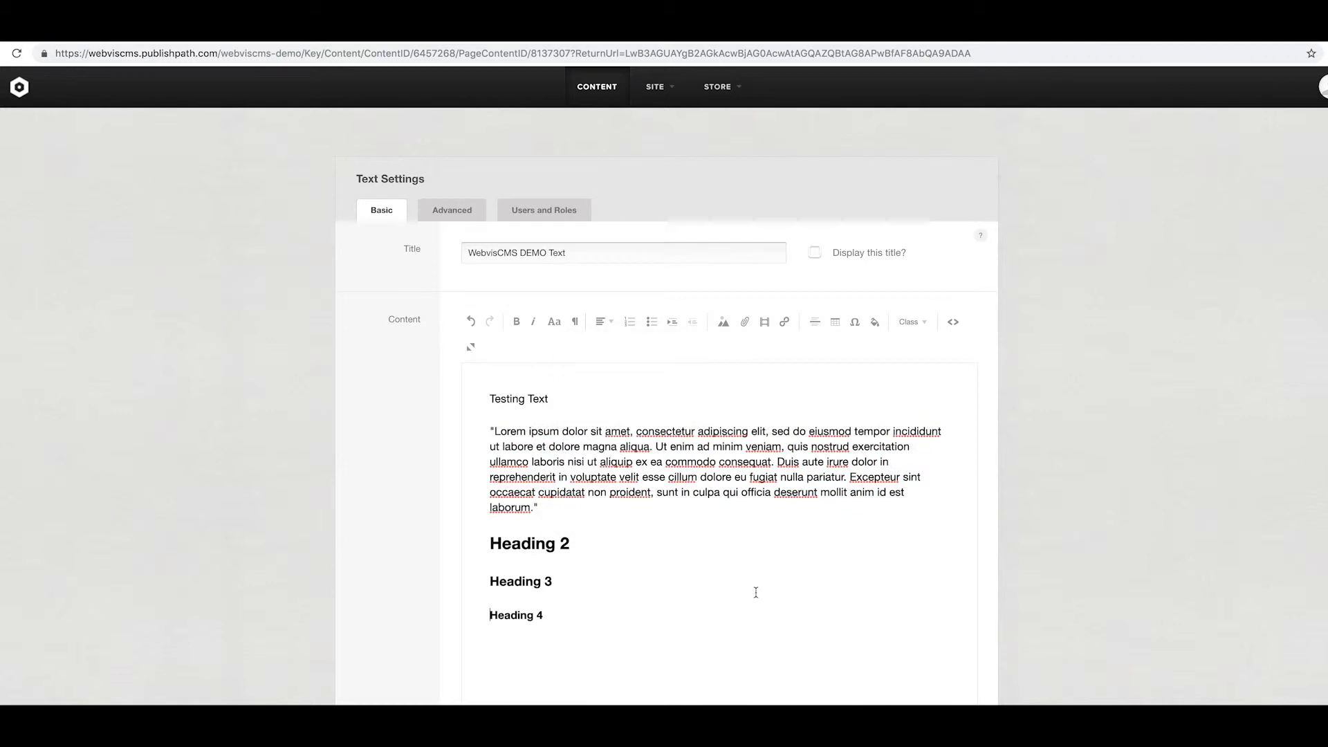
Step: Save the text element's changes and view the headings on the page
scroll(756, 592, down, 5)
click(559, 630)
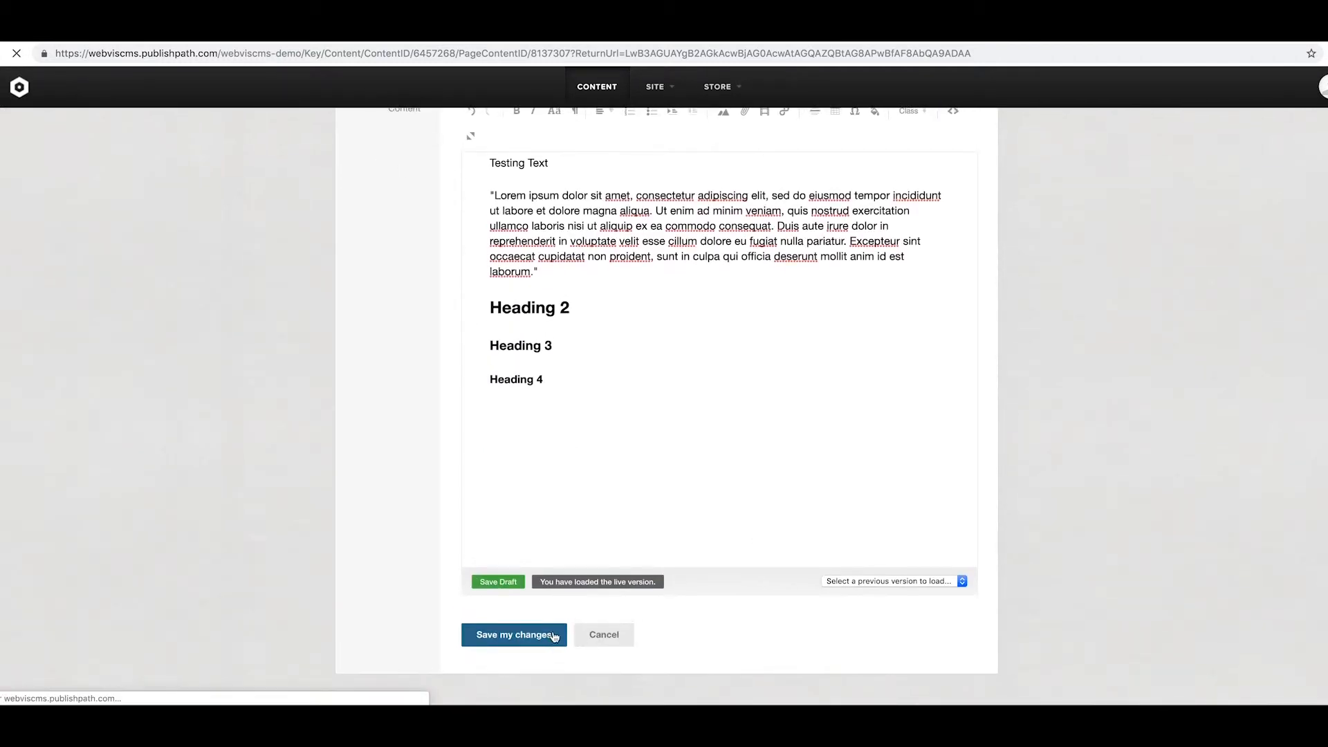
scroll(552, 439, down, 3)
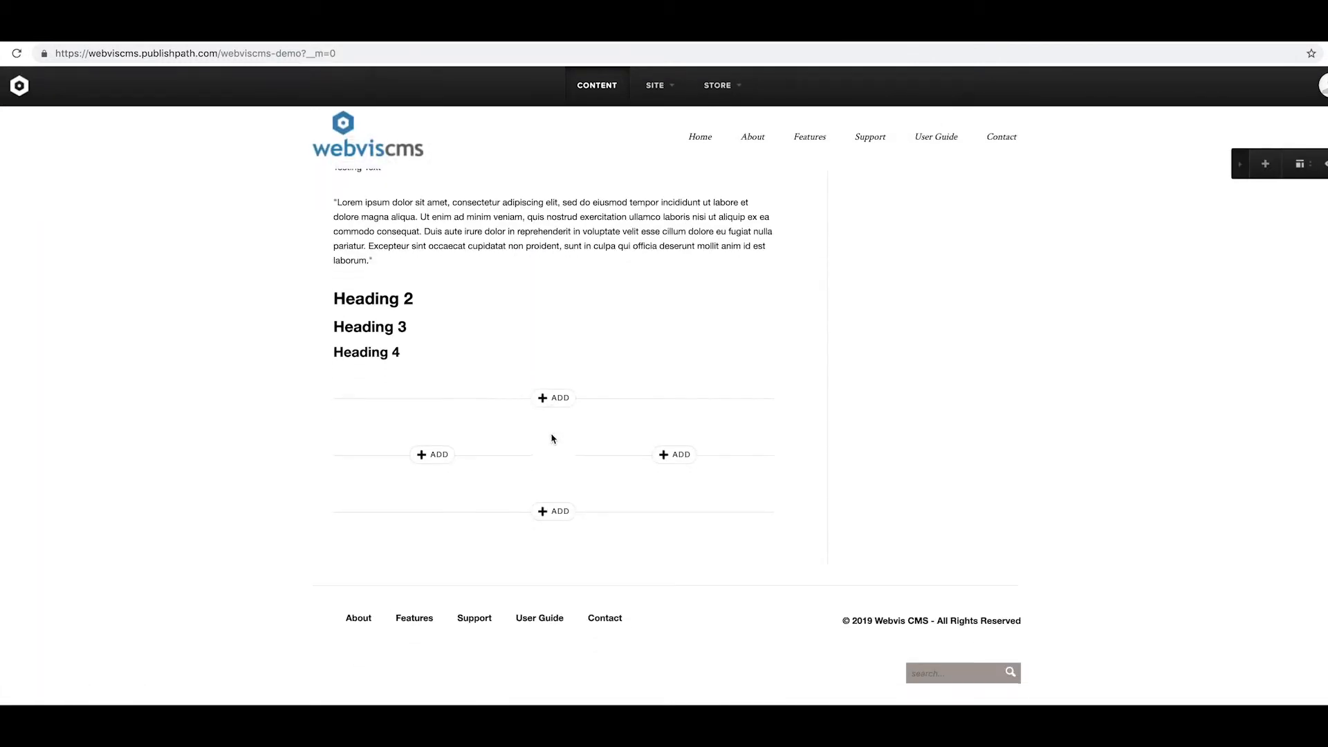
Step: Add an Image element below the headings and upload Red-sky.jpg from the Images For Videos folder into it
click(557, 404)
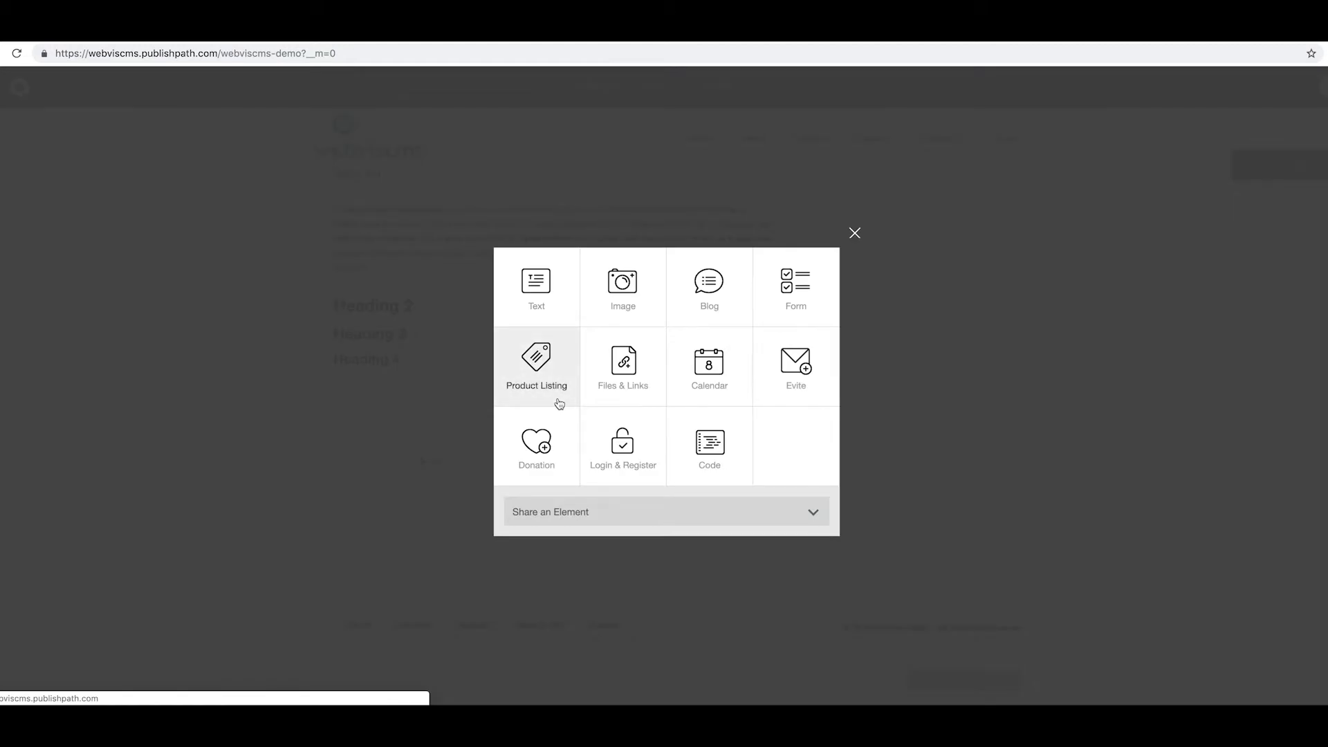
click(622, 297)
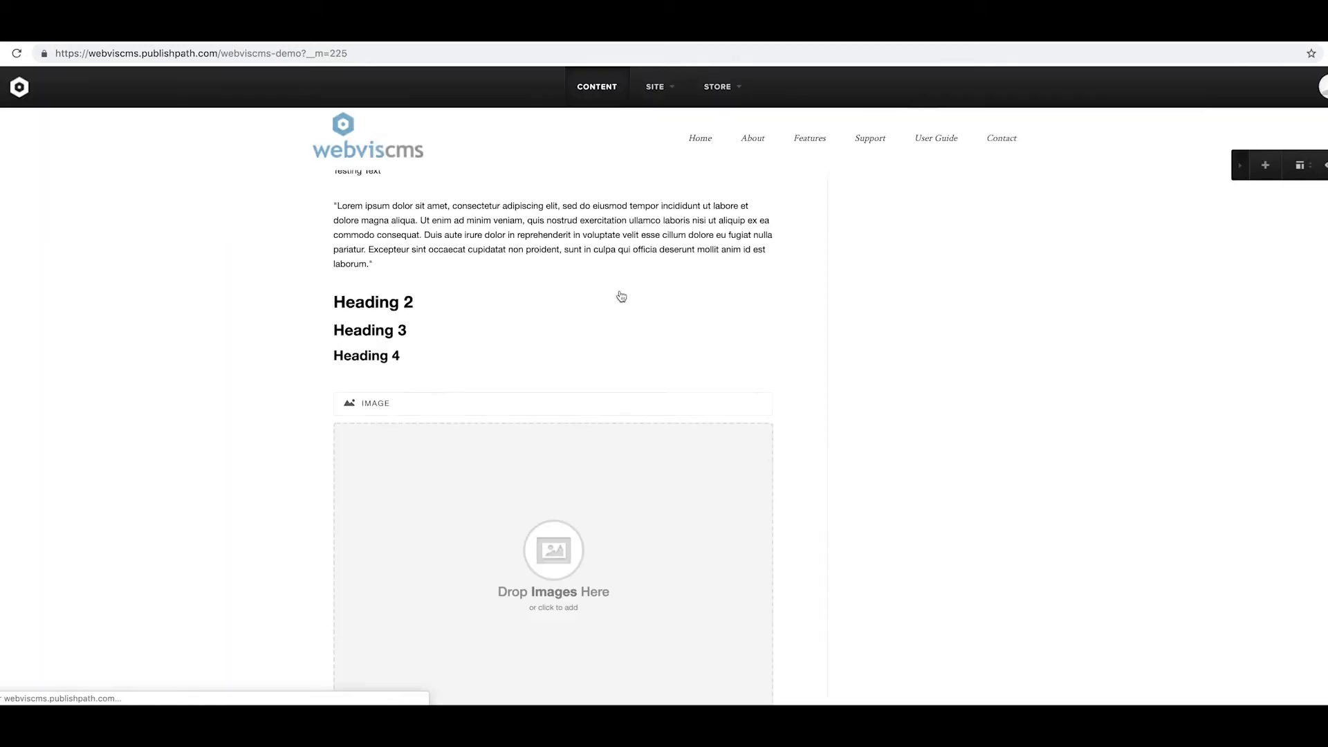
click(566, 541)
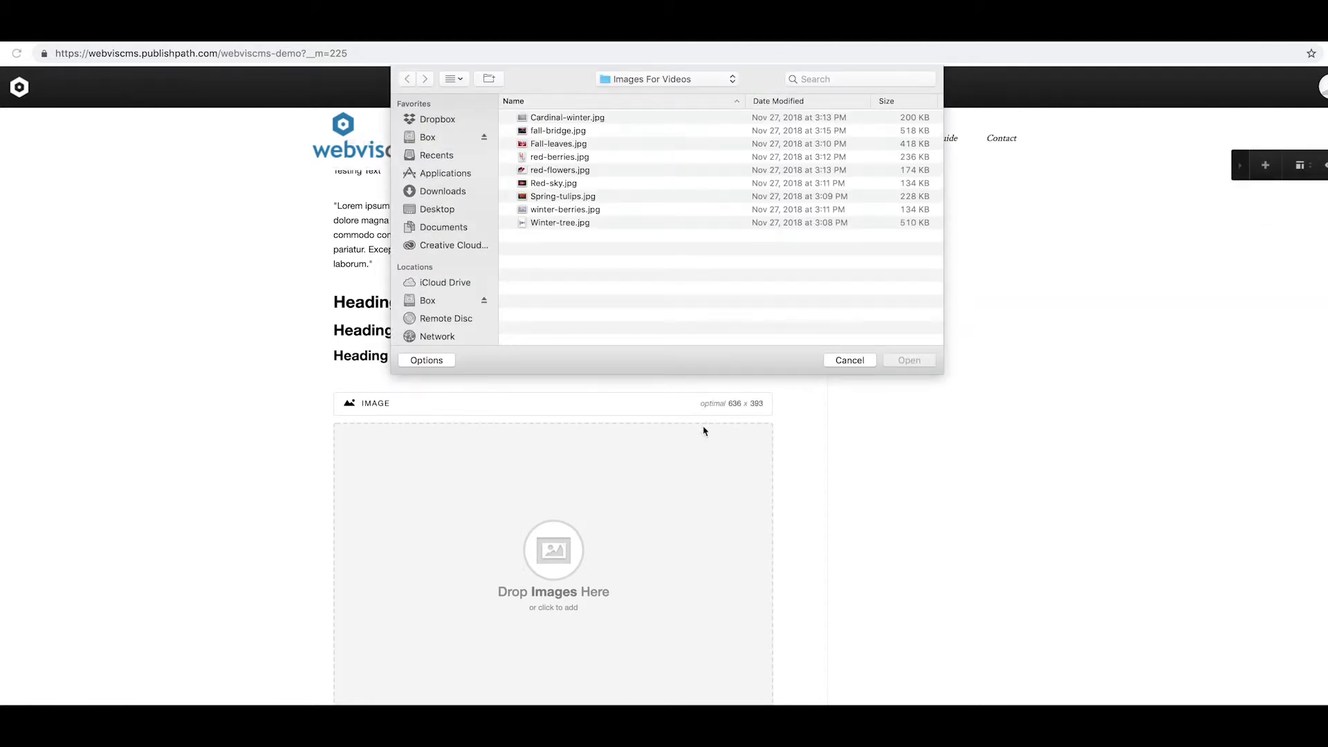
click(571, 183)
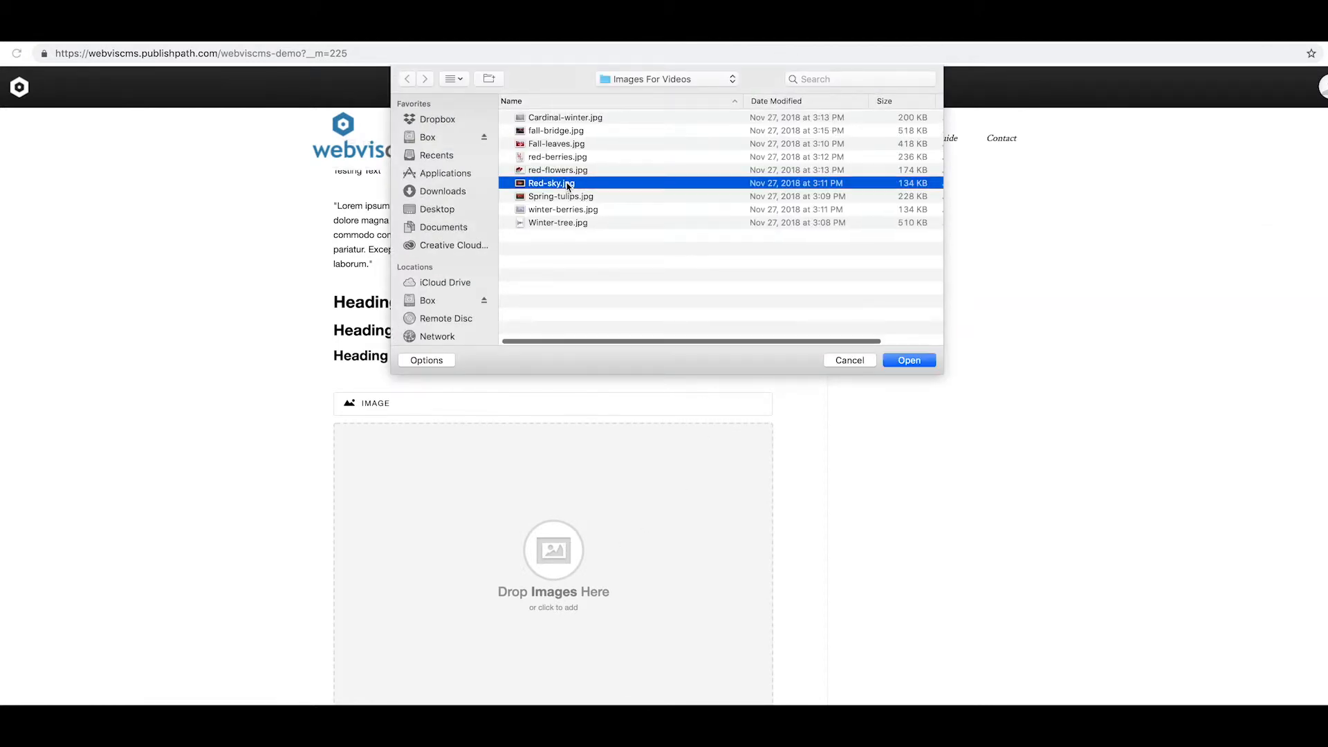
click(909, 361)
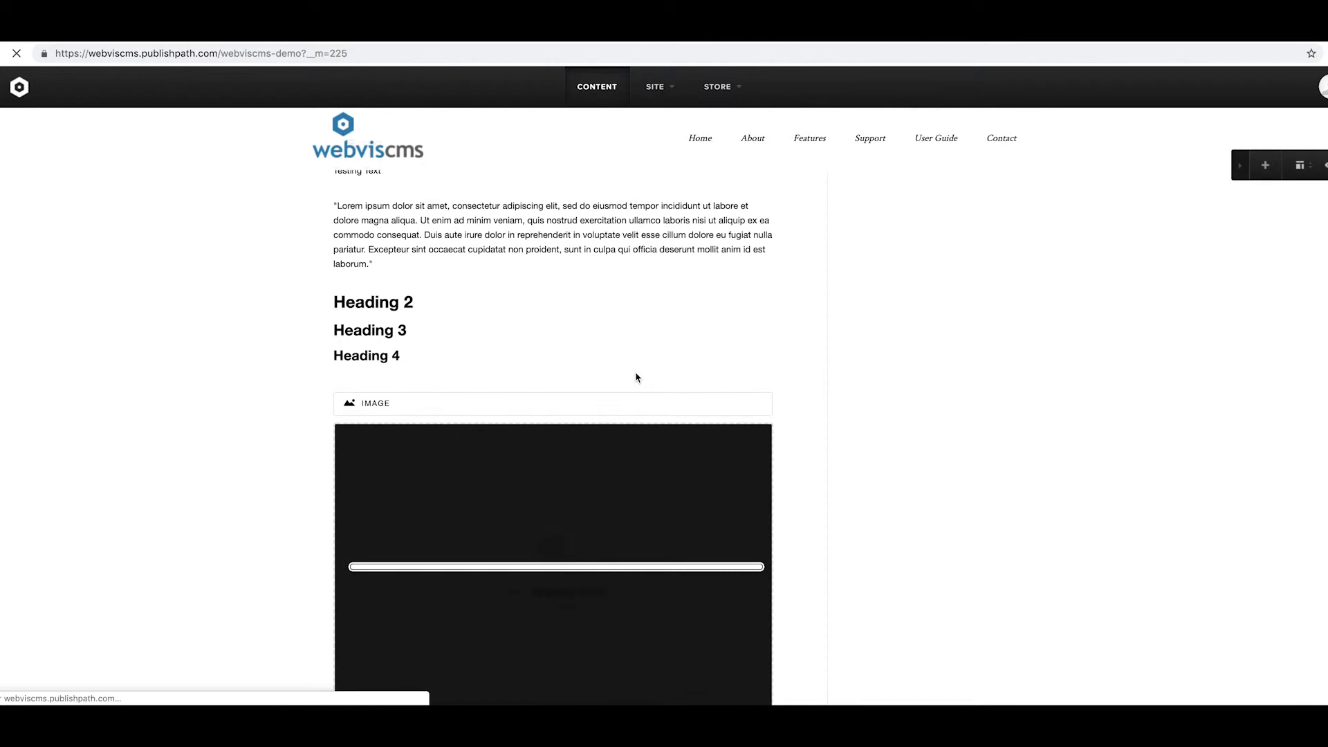
scroll(637, 377, down, 5)
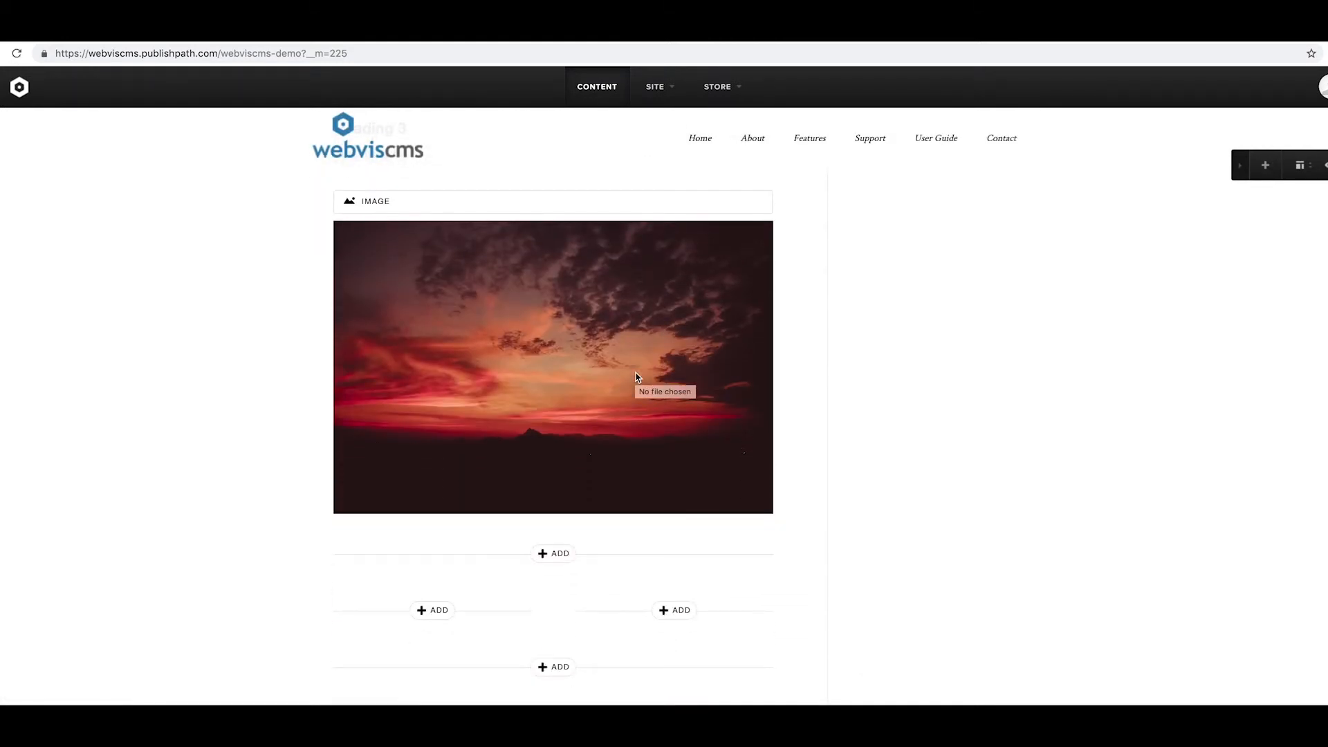
Step: Add fall-bridge.jpg and Fall-leaves.jpg to the sunset image's element and finish editing its images
click(376, 201)
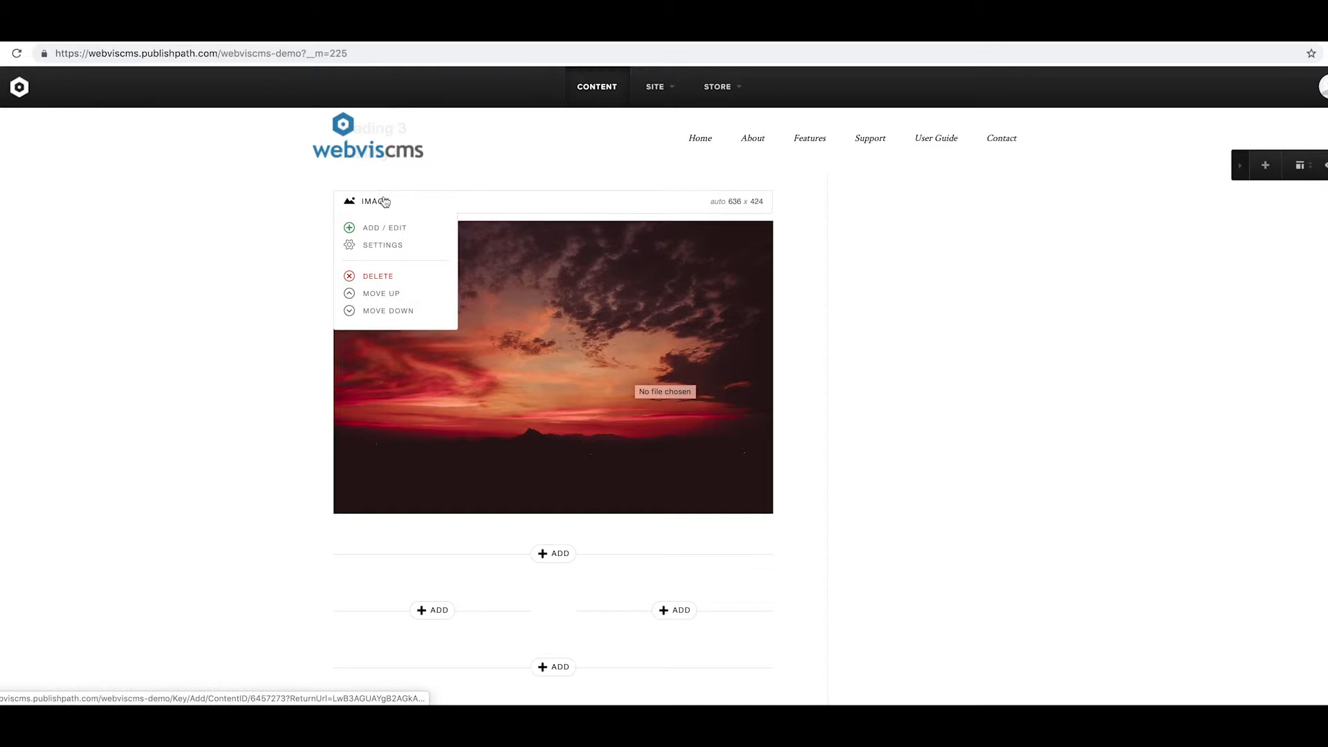
click(401, 231)
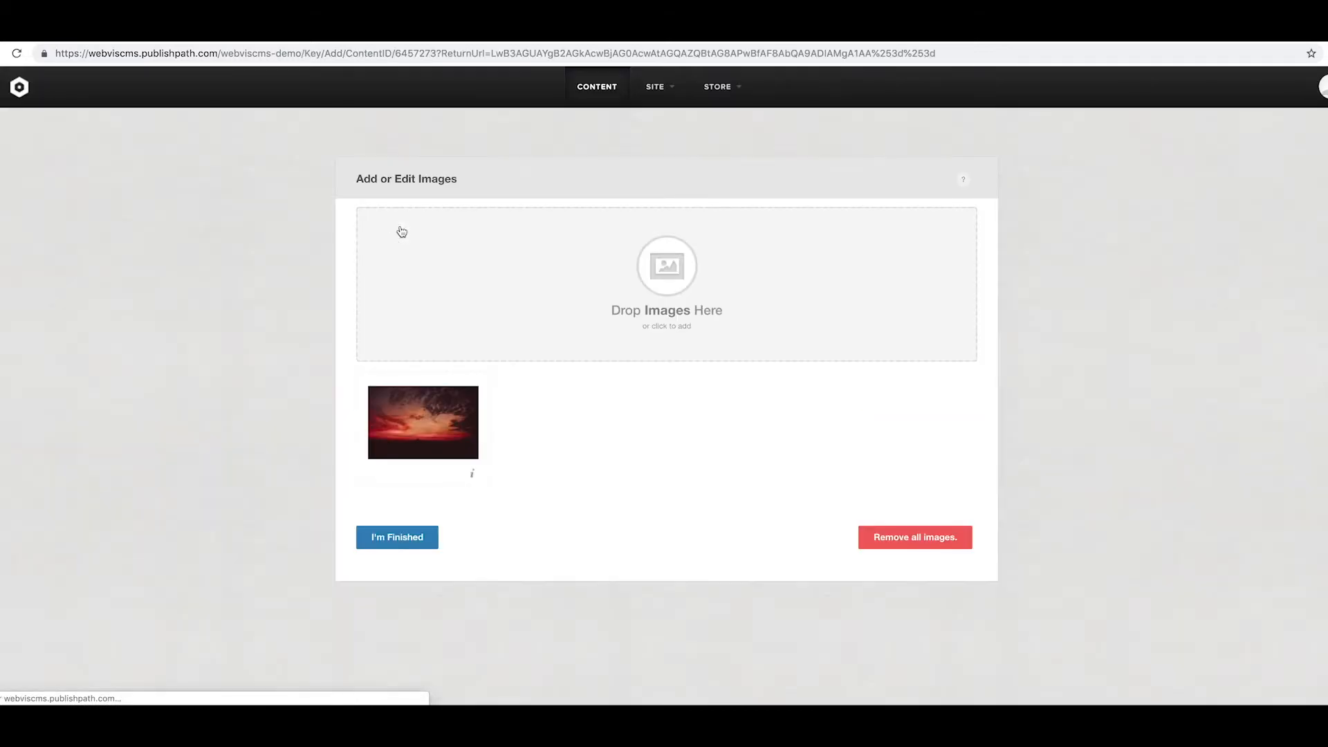
click(586, 278)
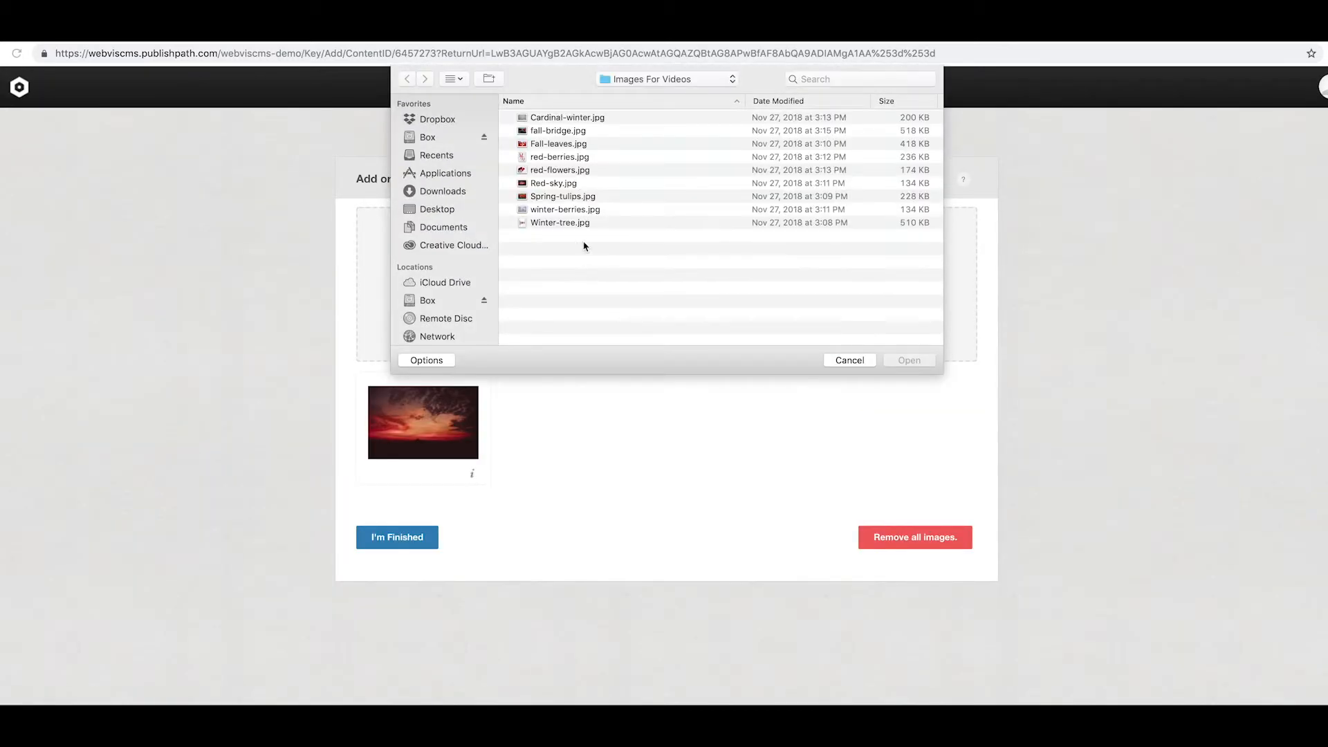
double_click(560, 131)
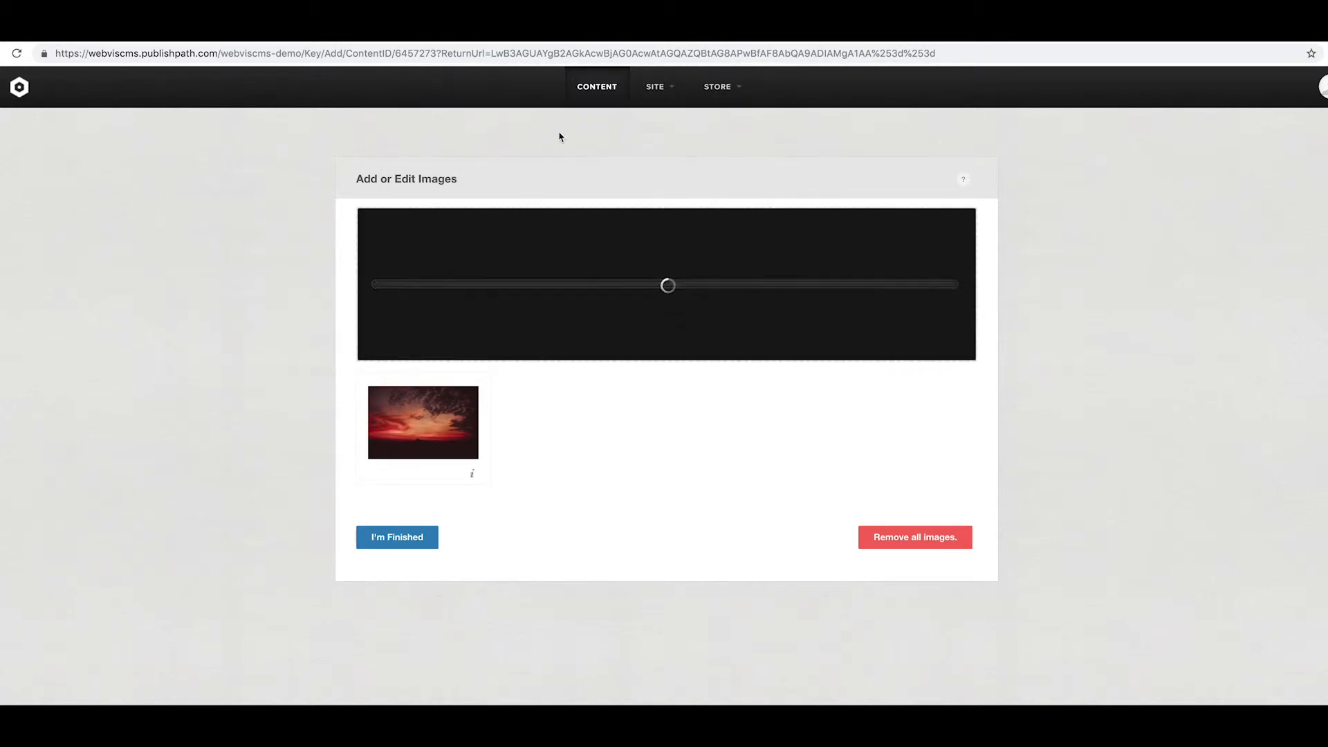
click(570, 270)
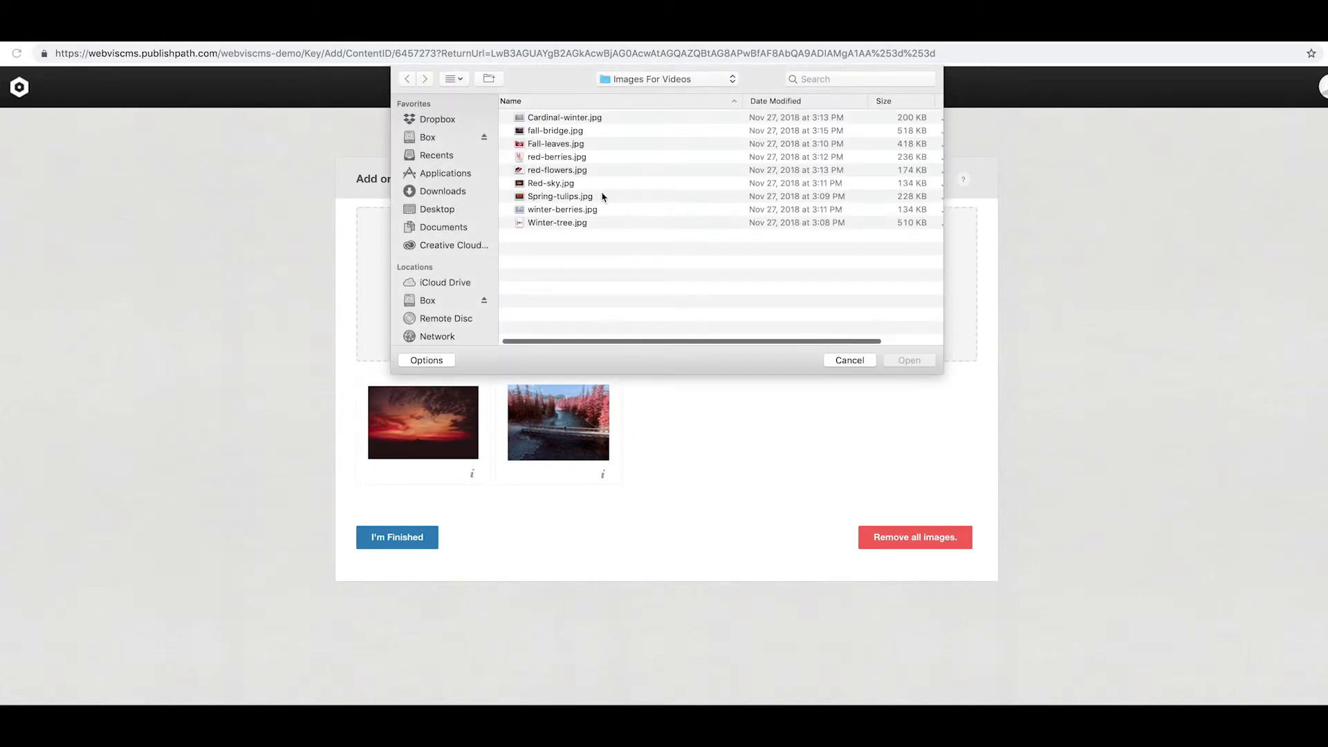
double_click(566, 147)
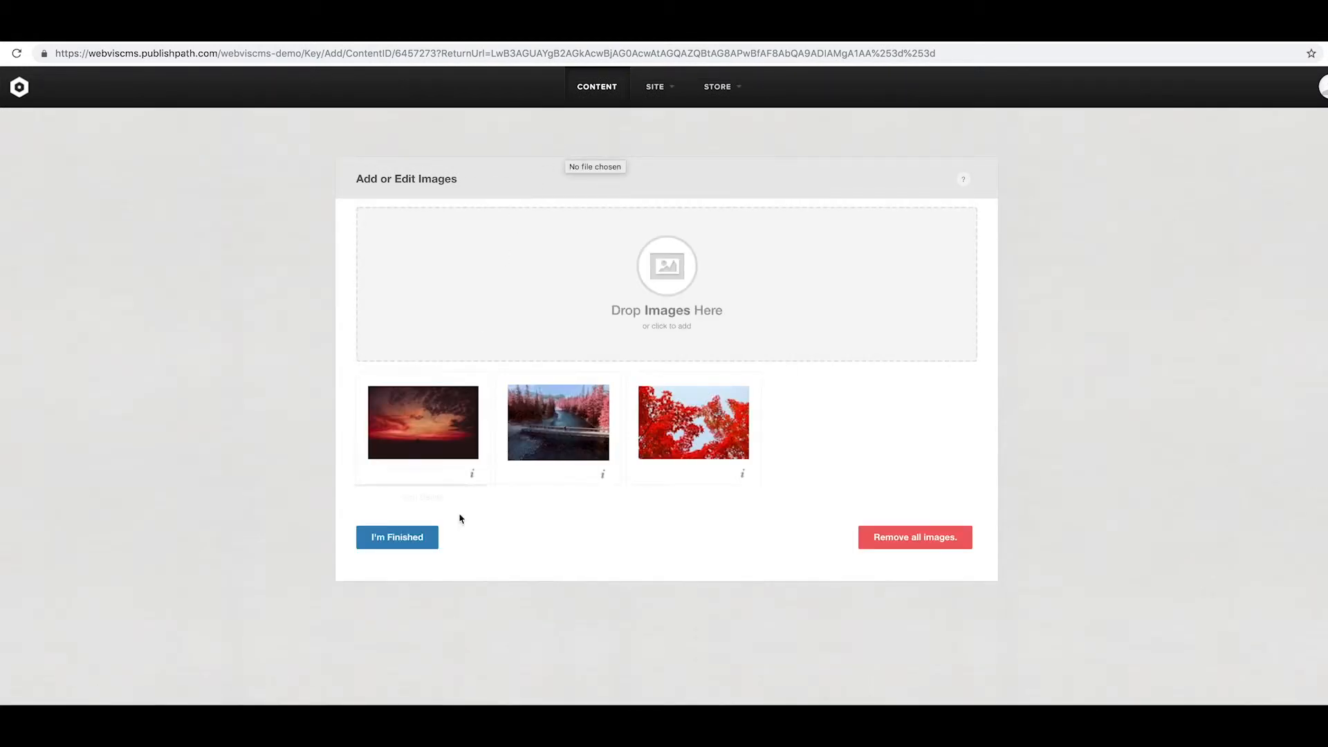
click(420, 539)
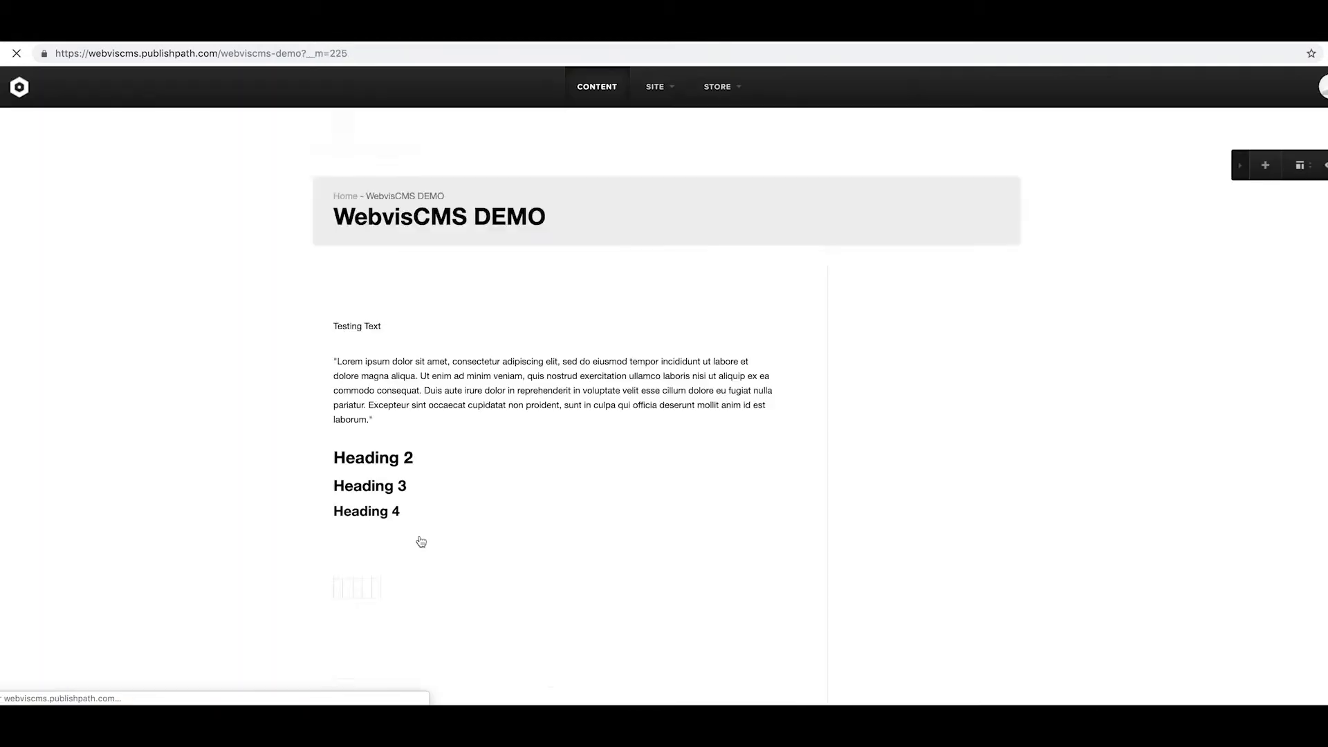
Step: Set the image element's gallery style to Thumbnails Mosaic and save the settings
mouse_move(382, 409)
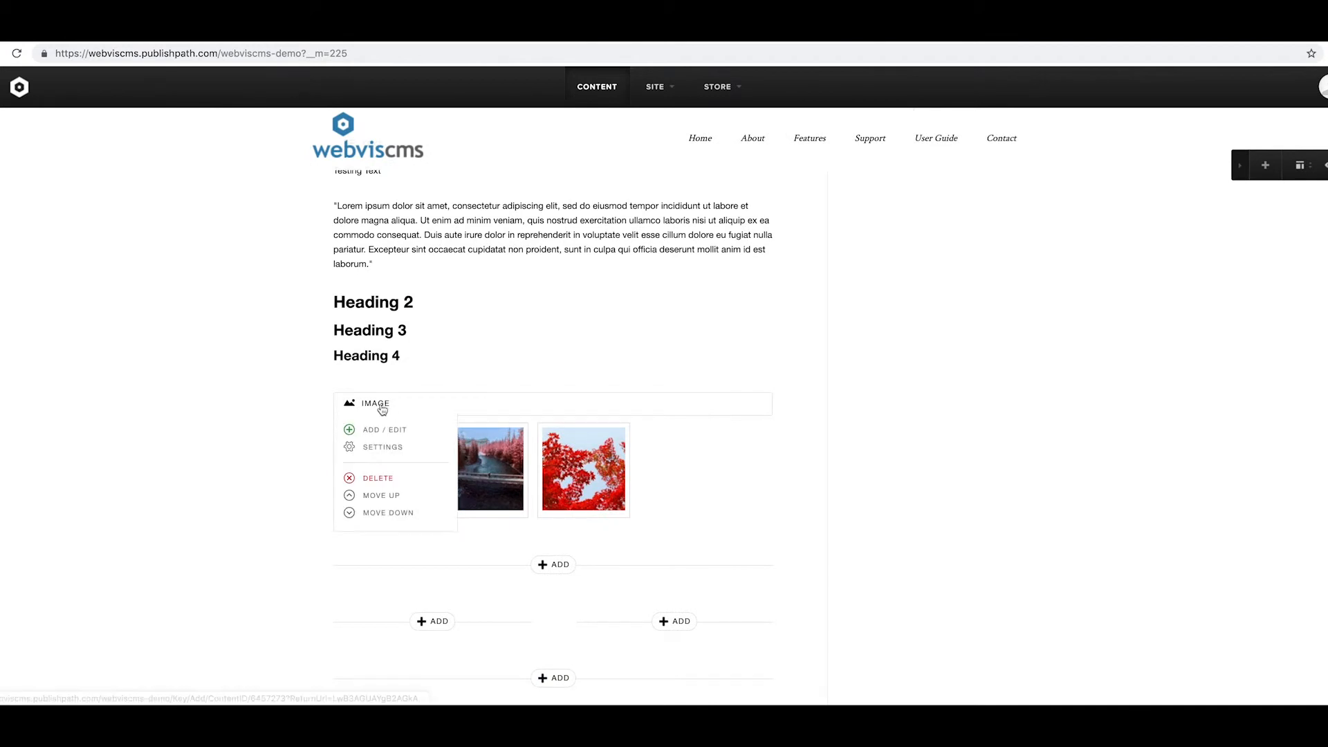
click(386, 451)
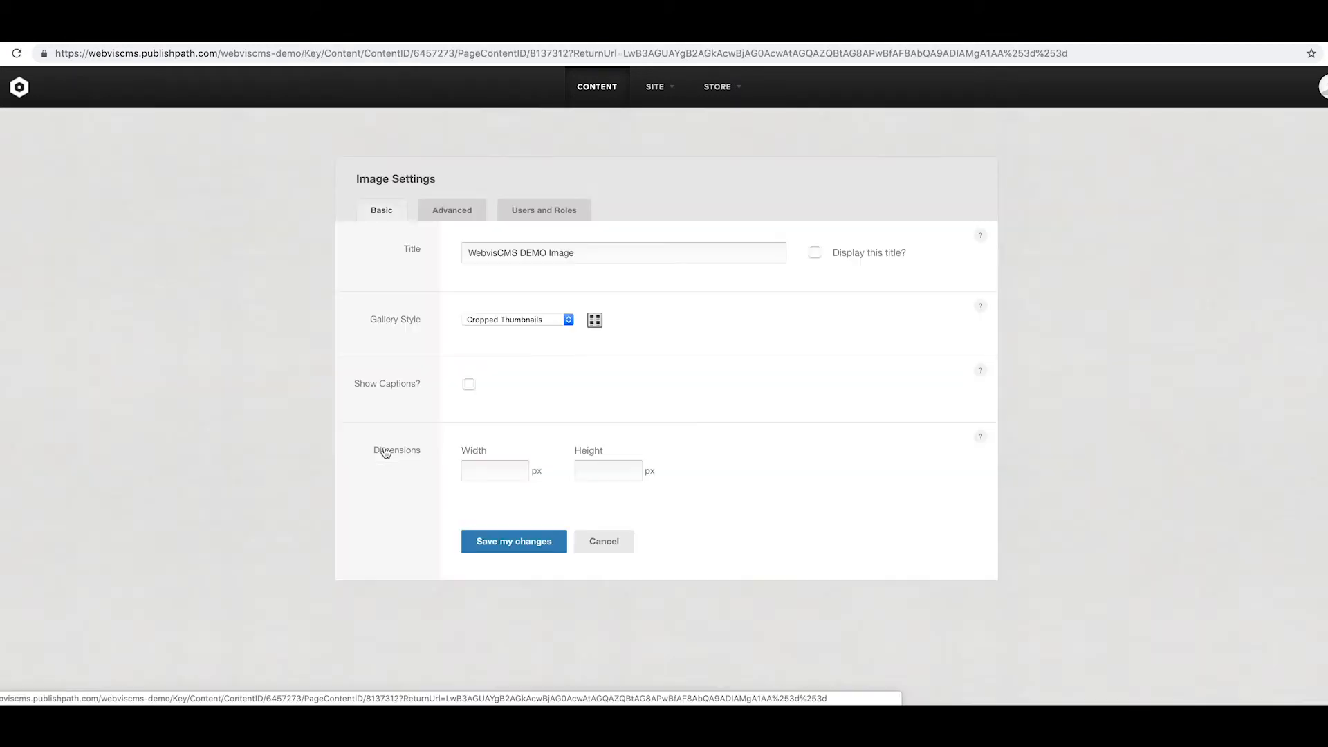
click(564, 322)
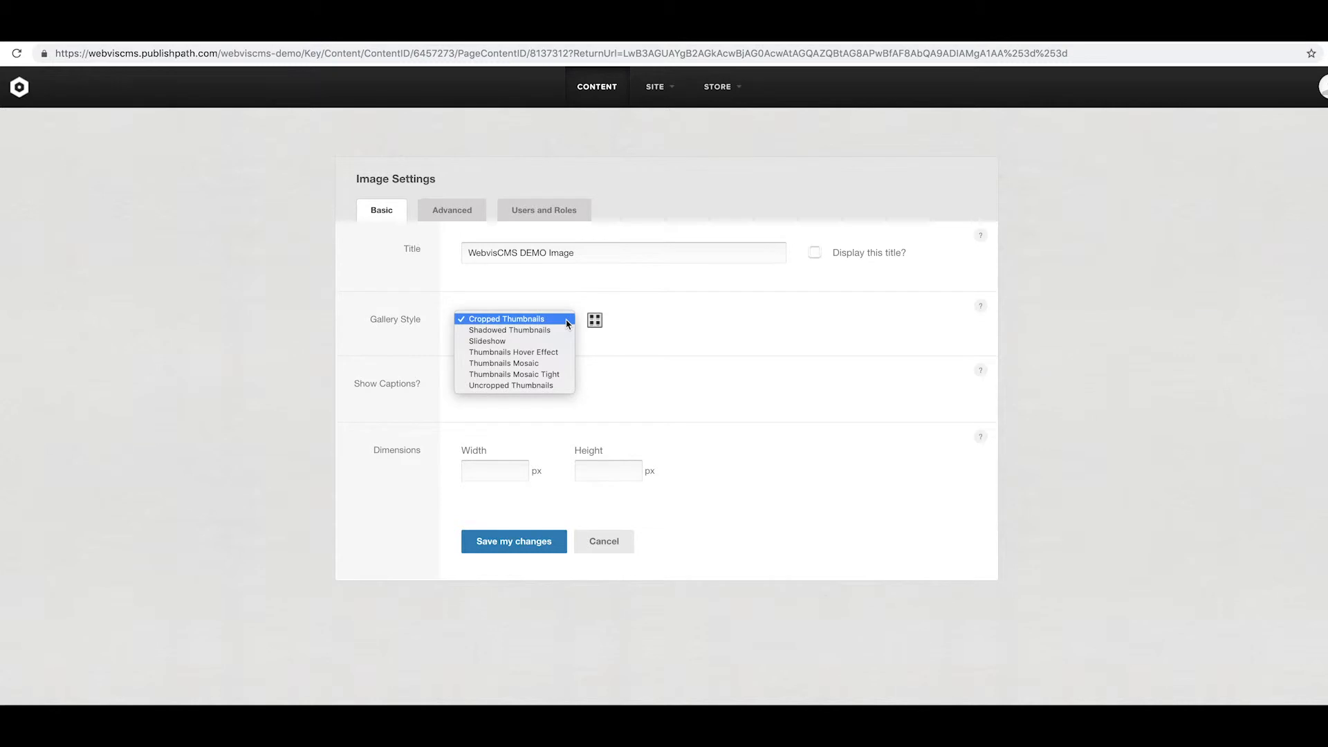
click(538, 364)
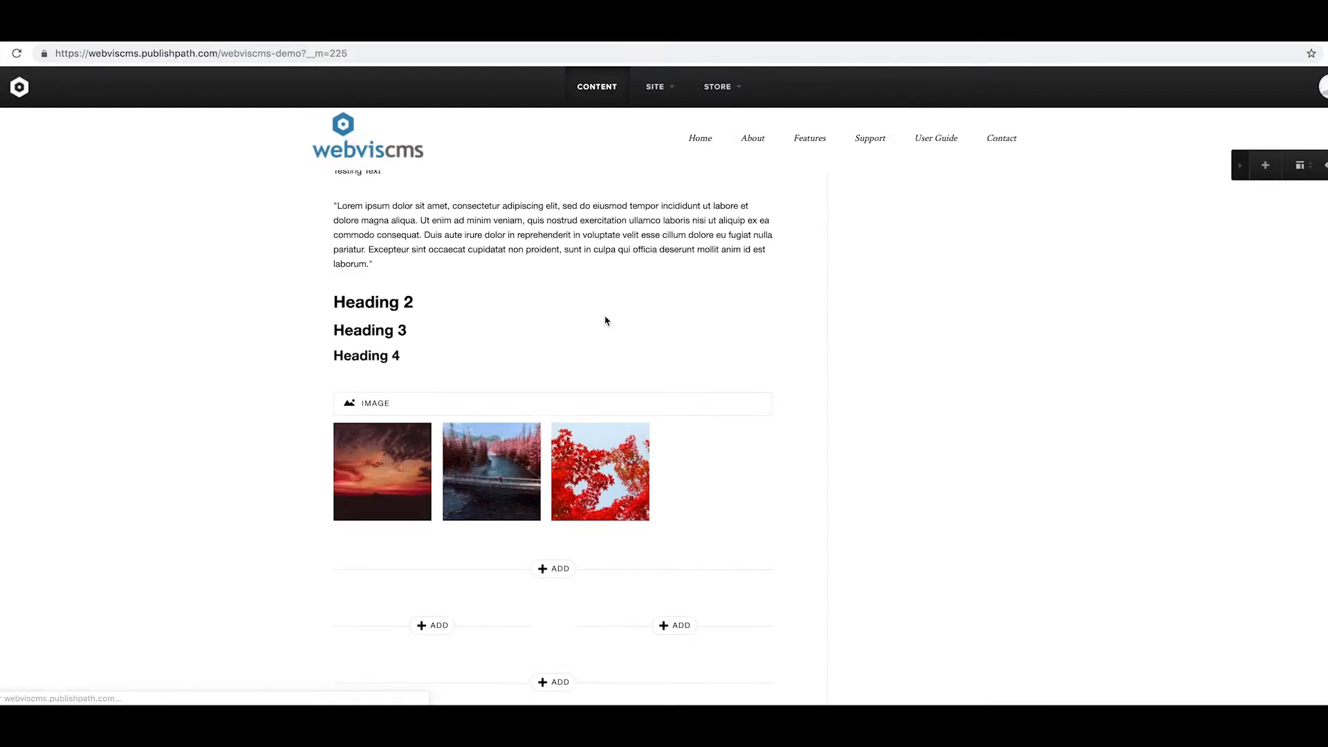
mouse_move(370, 407)
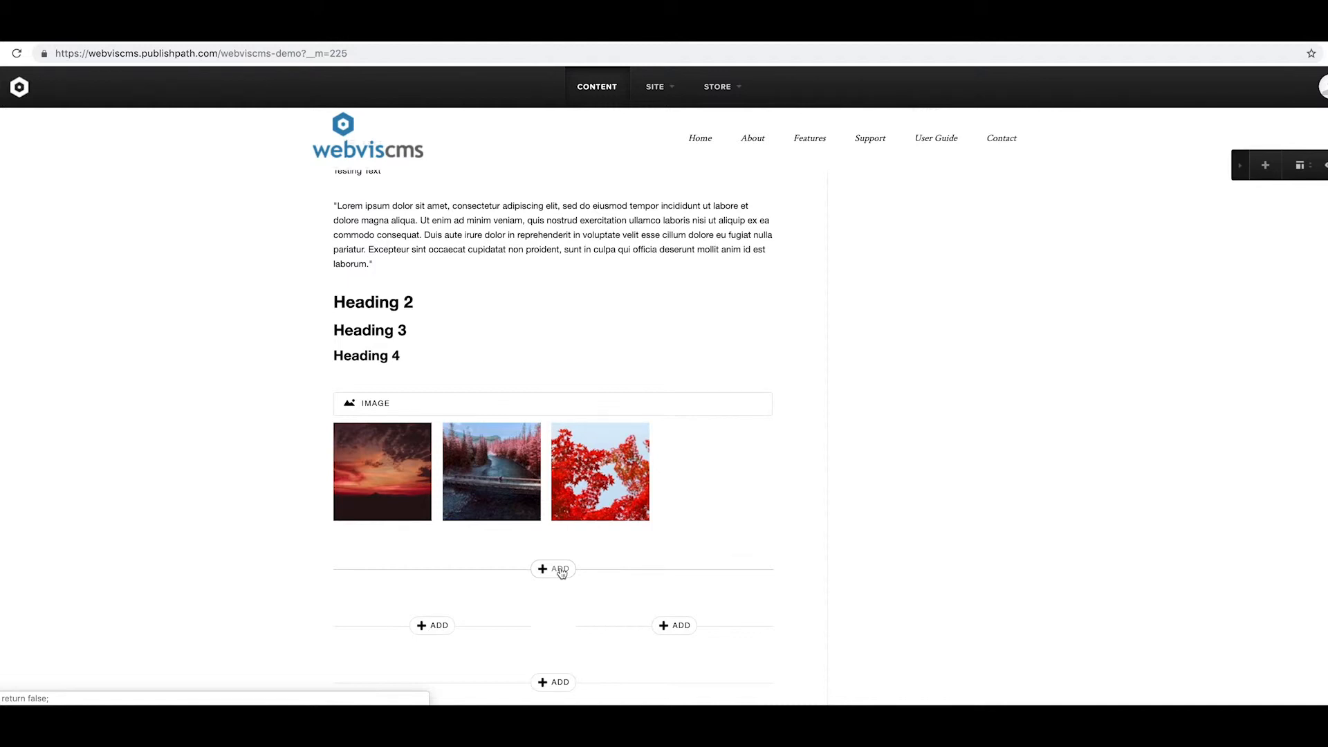
Step: Add a Calendar element directly below the image gallery
click(561, 570)
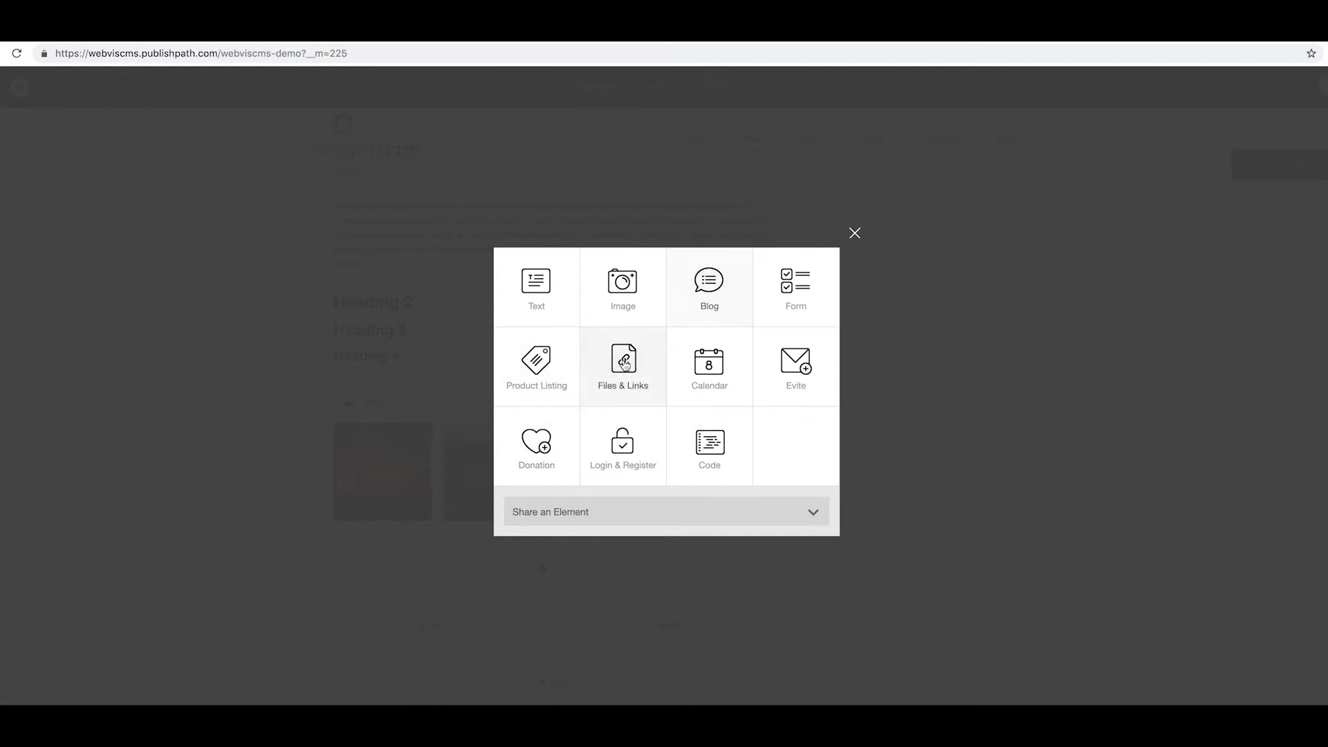
click(708, 383)
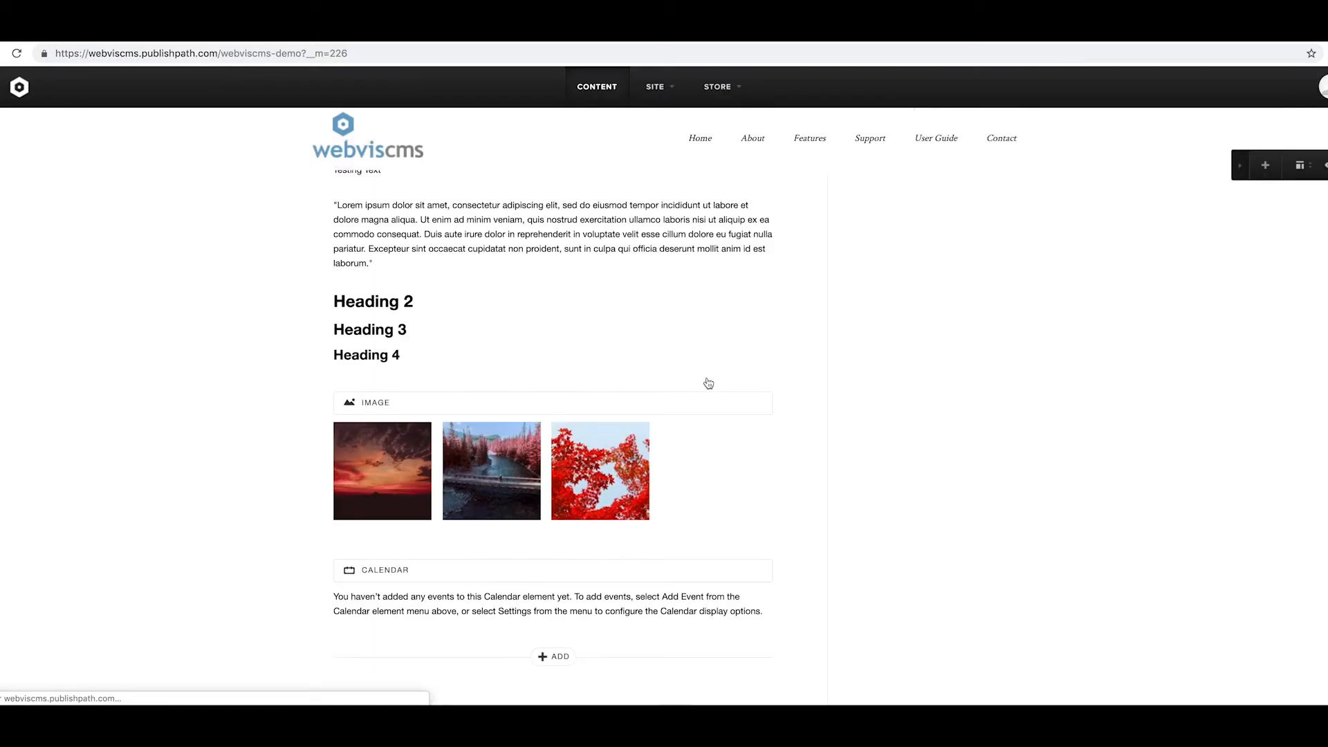
scroll(706, 383, down, 3)
Step: Start a new event in the Calendar element, named "Team Meeting" and dated 04/12/2019
click(552, 362)
click(389, 390)
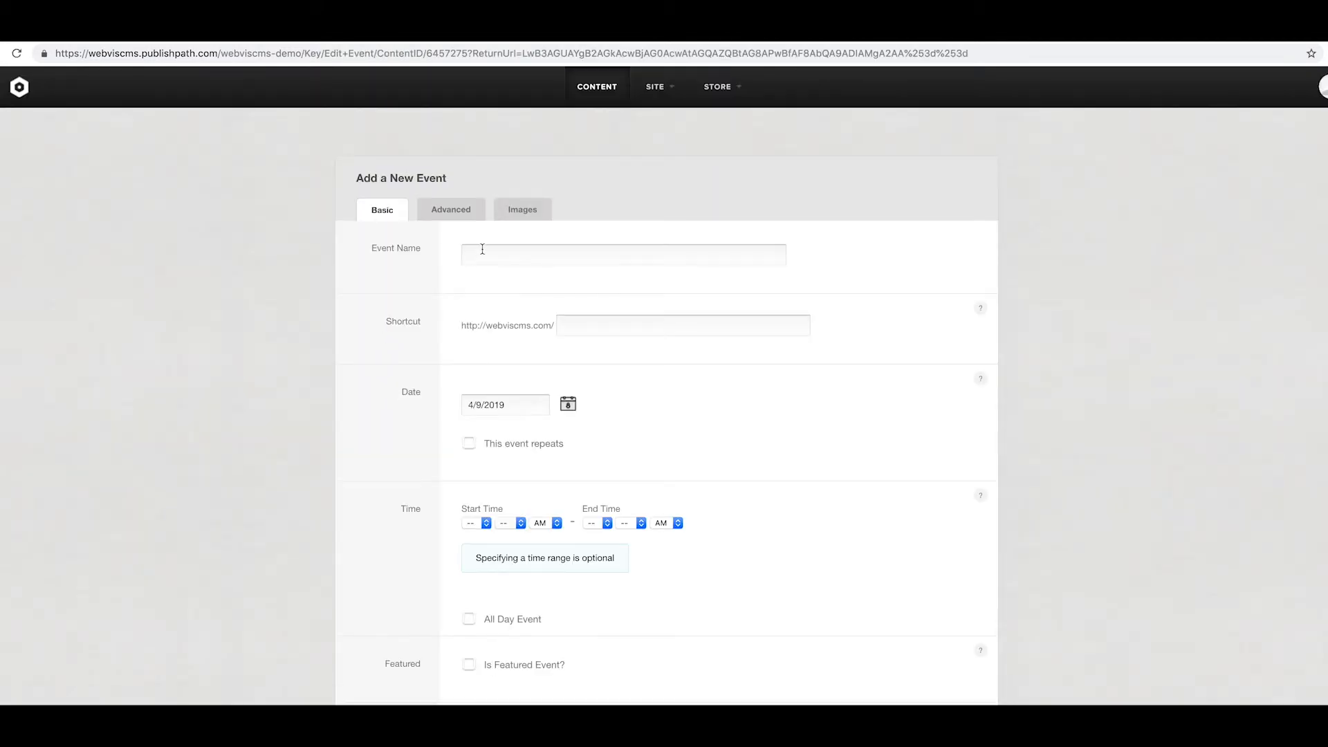
click(483, 250)
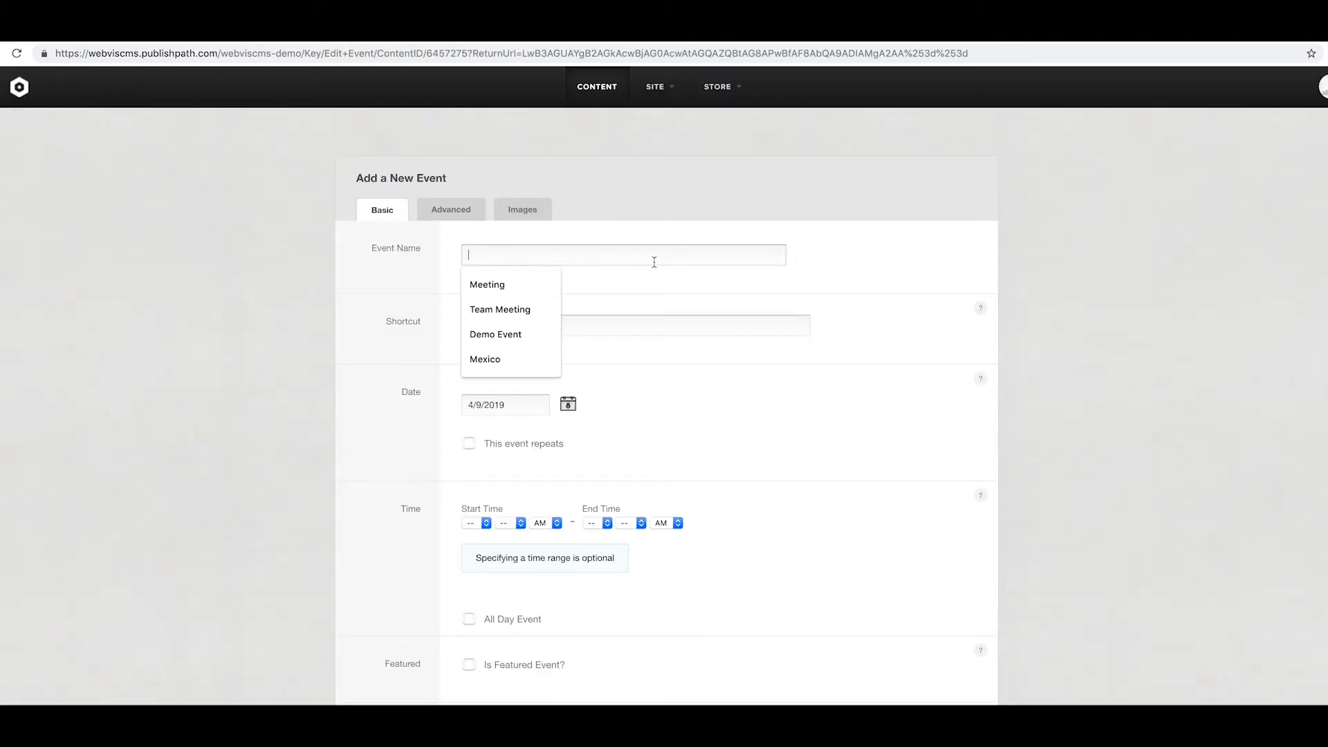
click(550, 309)
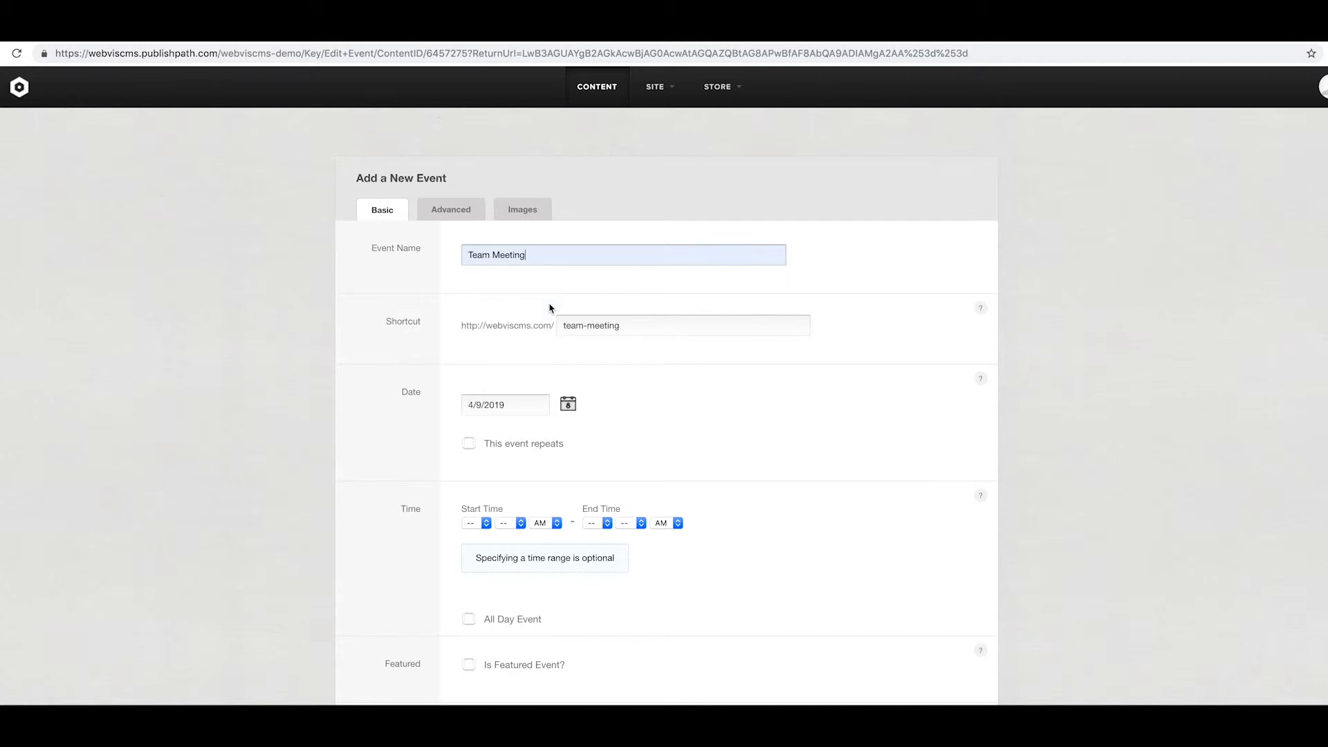
click(568, 405)
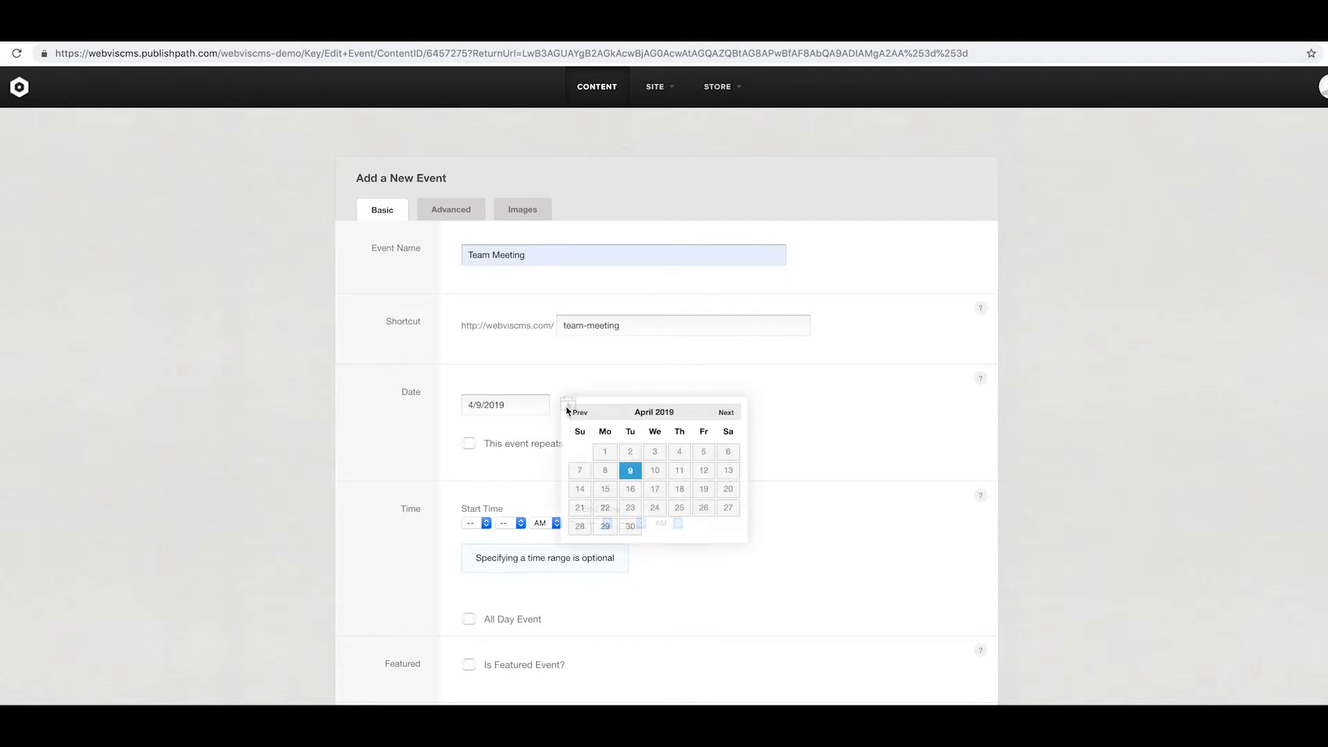
click(702, 471)
Step: Set the event's start time to 9:00 AM and its end time to 10:00 AM
scroll(625, 412, down, 3)
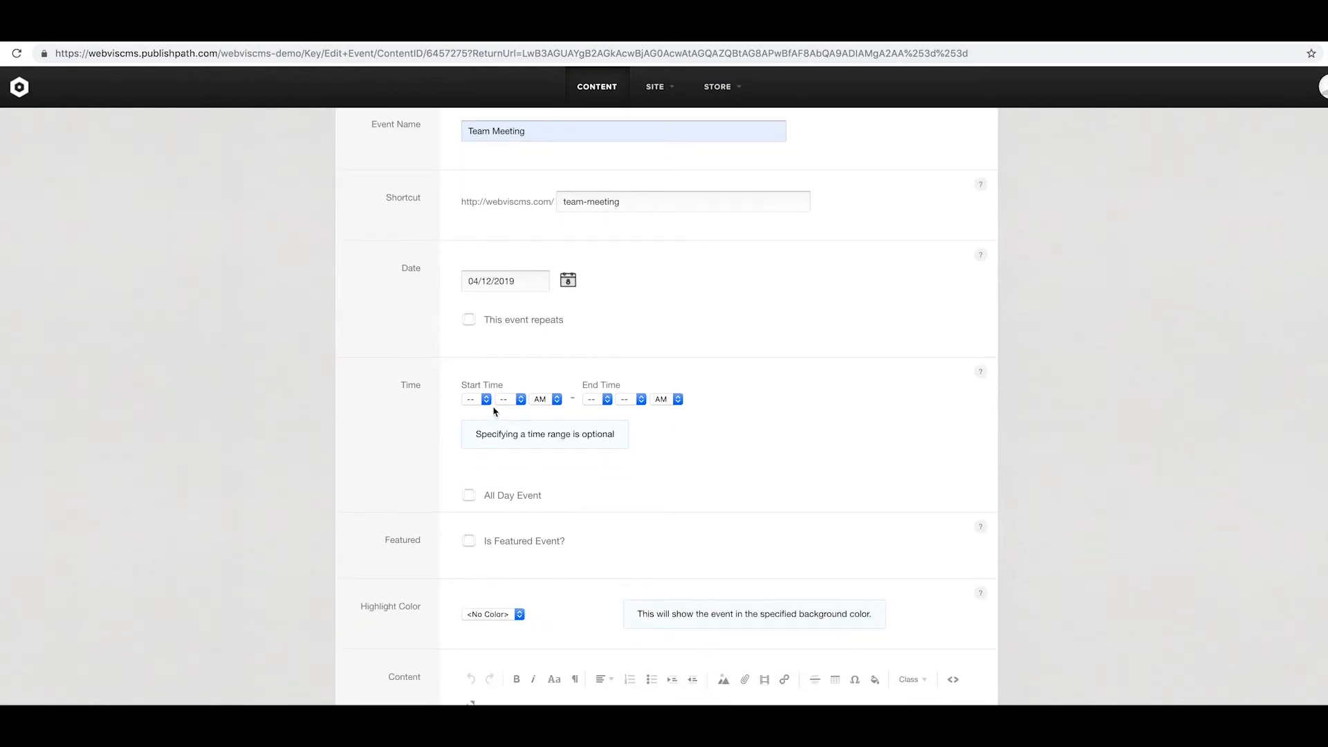
click(485, 408)
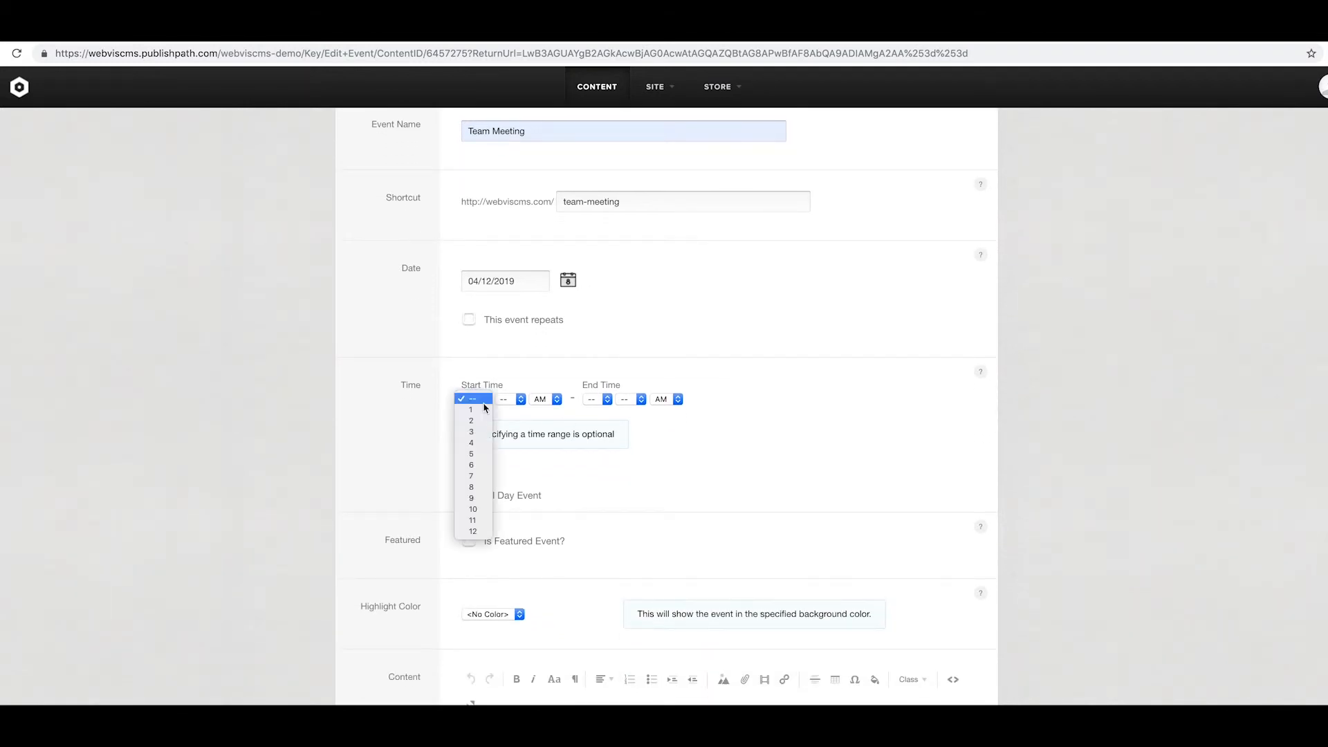
click(481, 498)
click(557, 401)
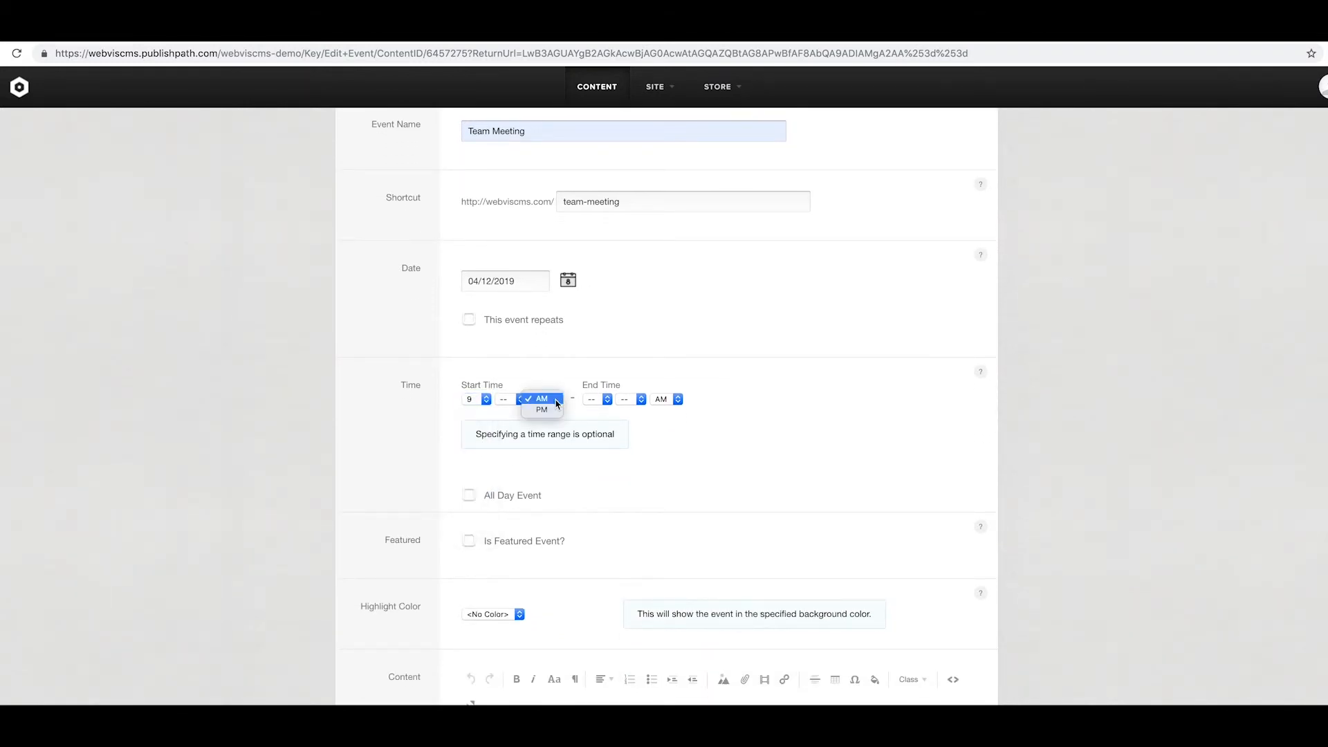
click(543, 400)
click(505, 400)
click(509, 411)
click(606, 401)
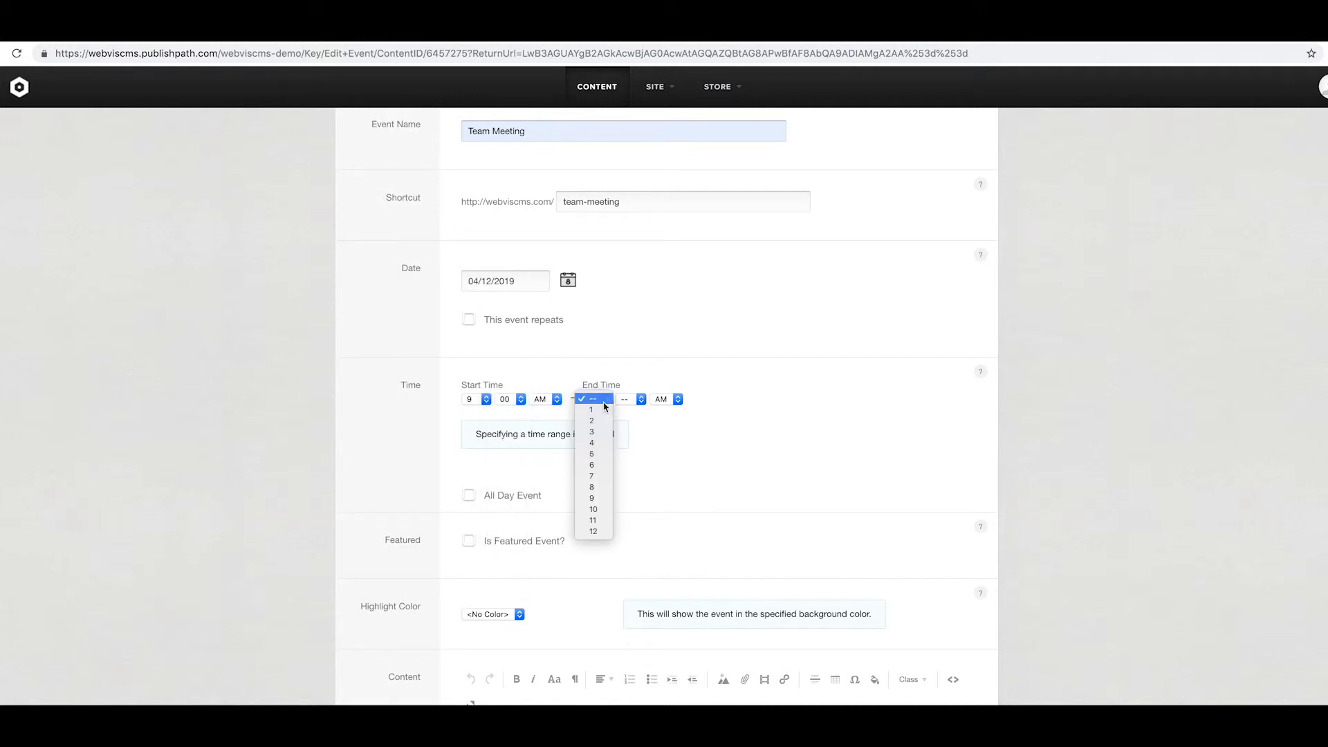
click(595, 509)
click(642, 400)
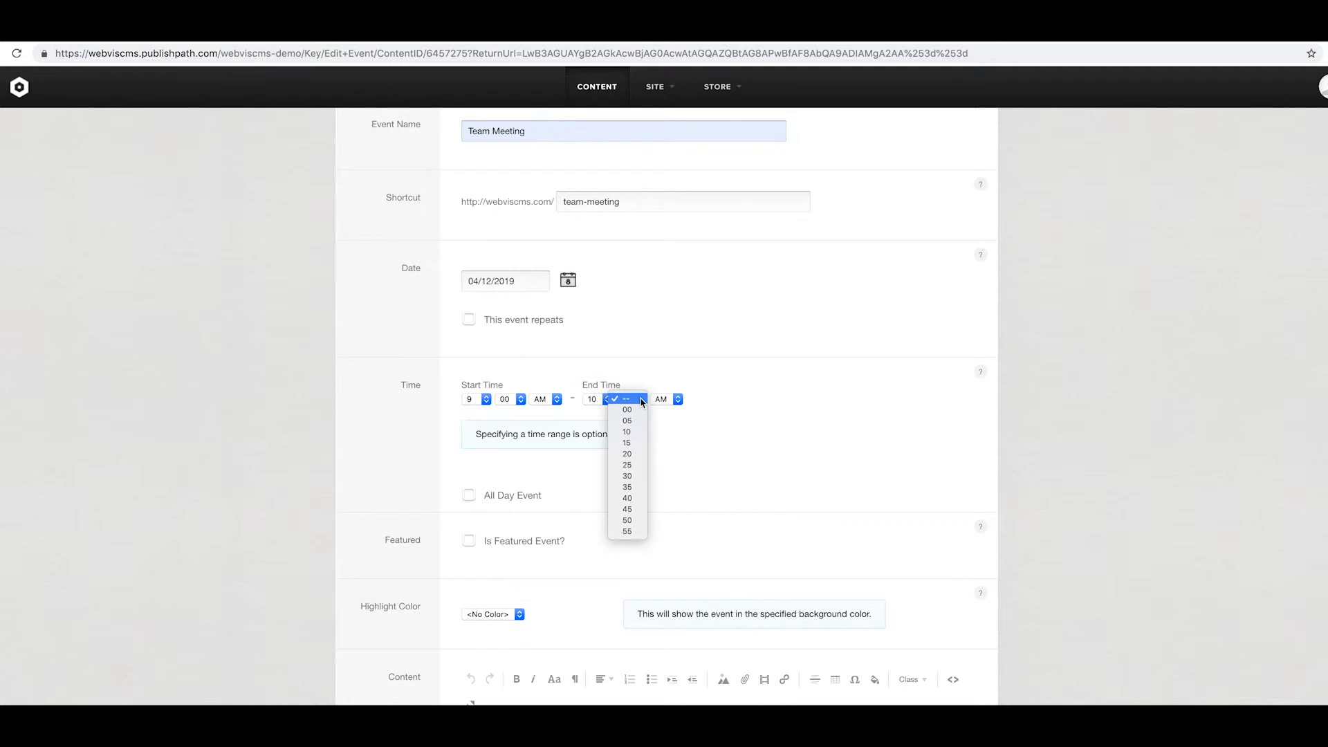
click(627, 409)
Step: Enter "We have cookies." as the event's content and add the event to the calendar
scroll(685, 421, down, 2)
scroll(685, 424, down, 3)
click(630, 453)
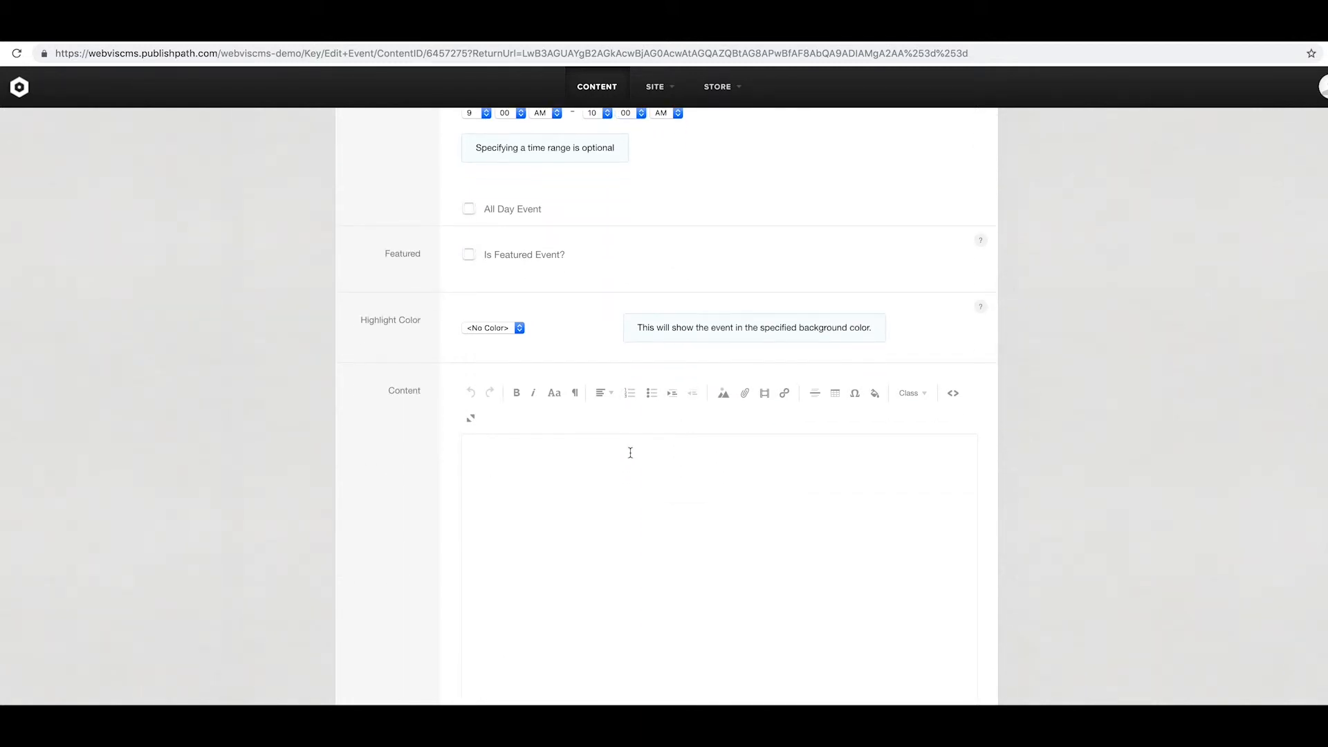
text(We have cooking)
key(BackSpace)
key(BackSpace)
scroll(624, 444, down, 5)
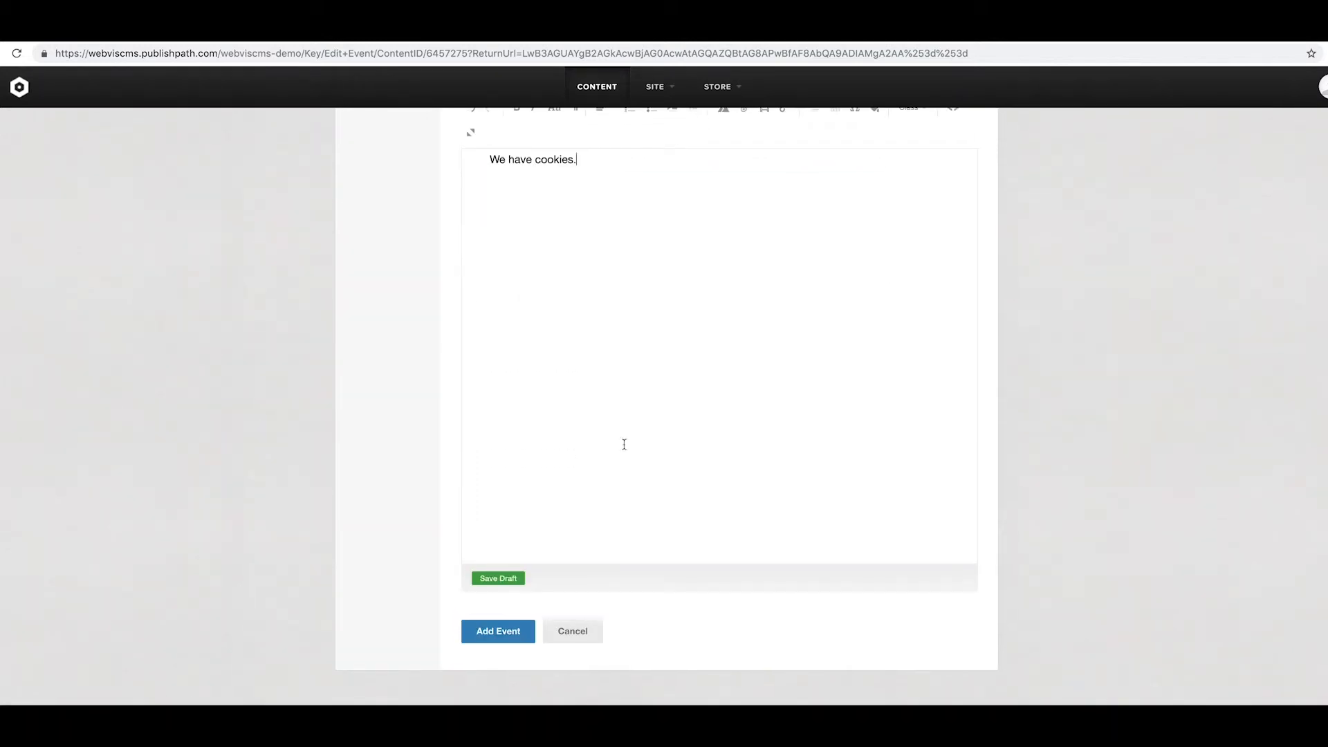
click(527, 631)
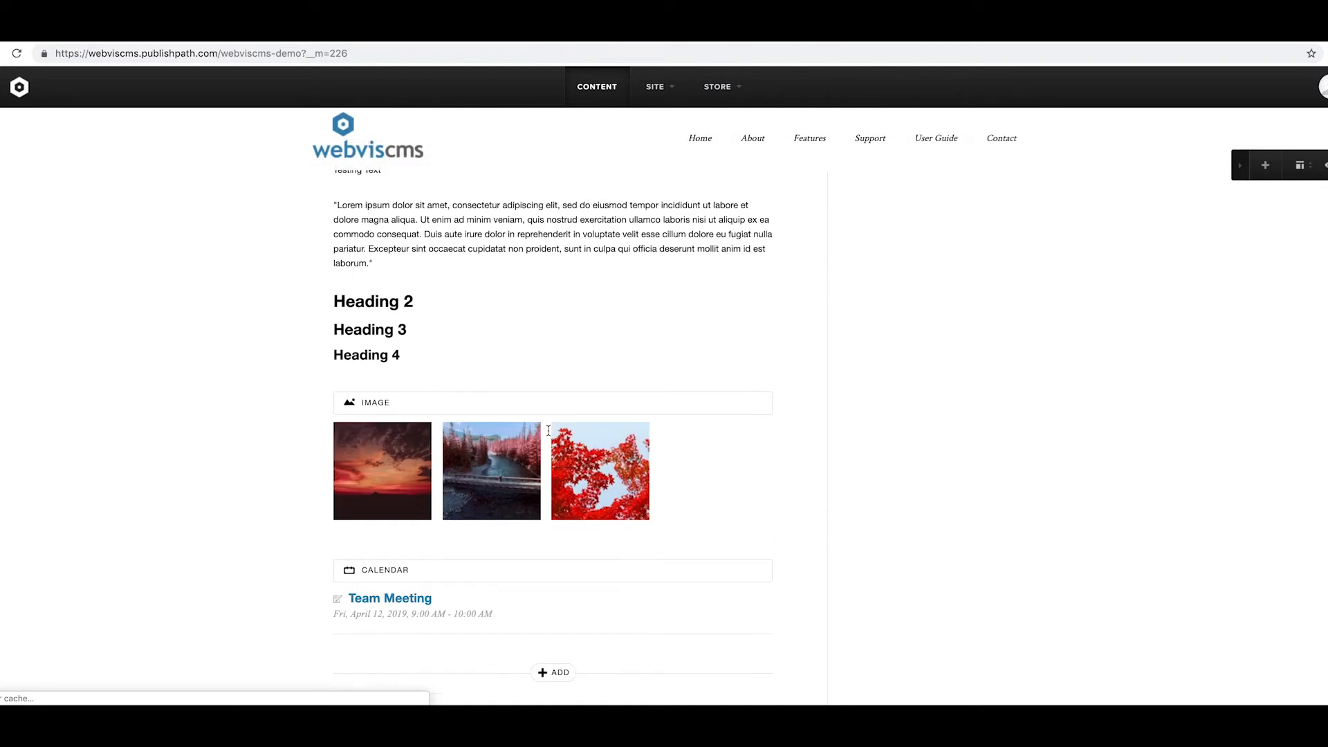
Step: View the Calendar element's list of managed events, then leave it without editing anything
scroll(549, 431, down, 3)
click(374, 415)
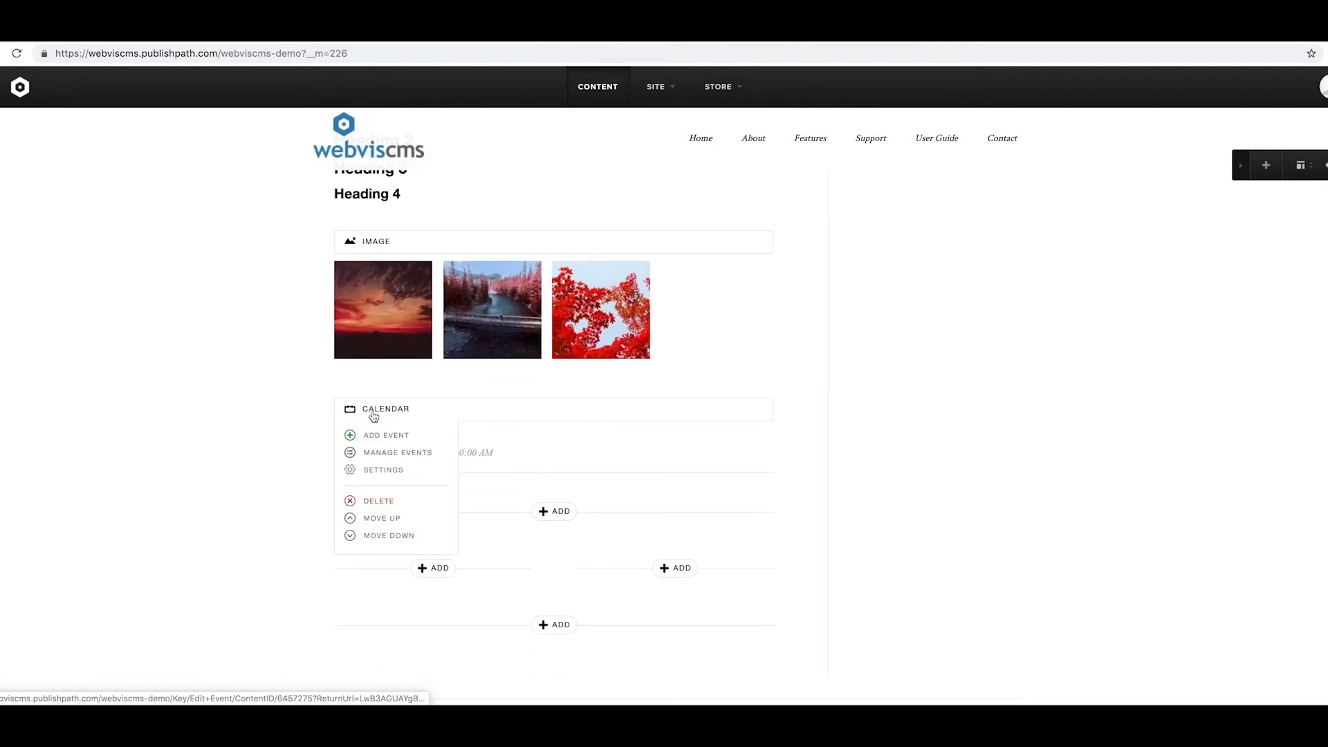
click(389, 454)
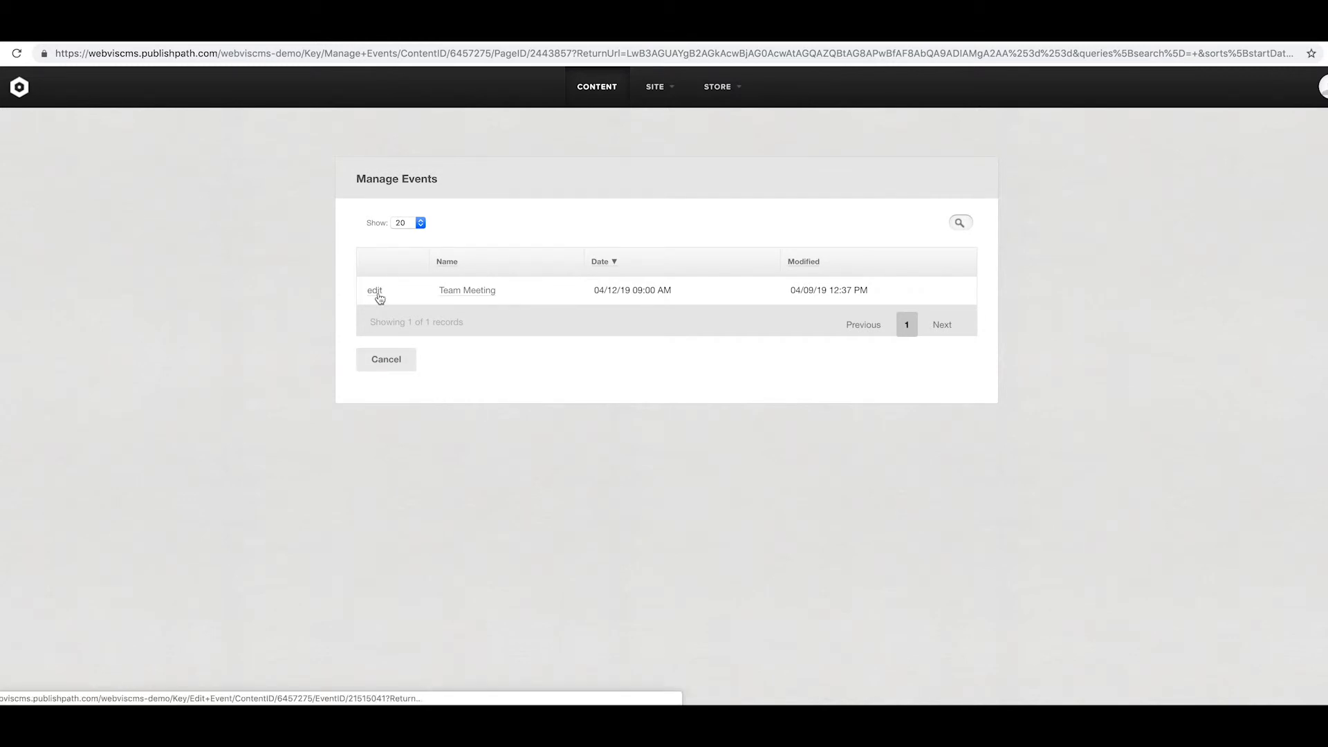
click(397, 375)
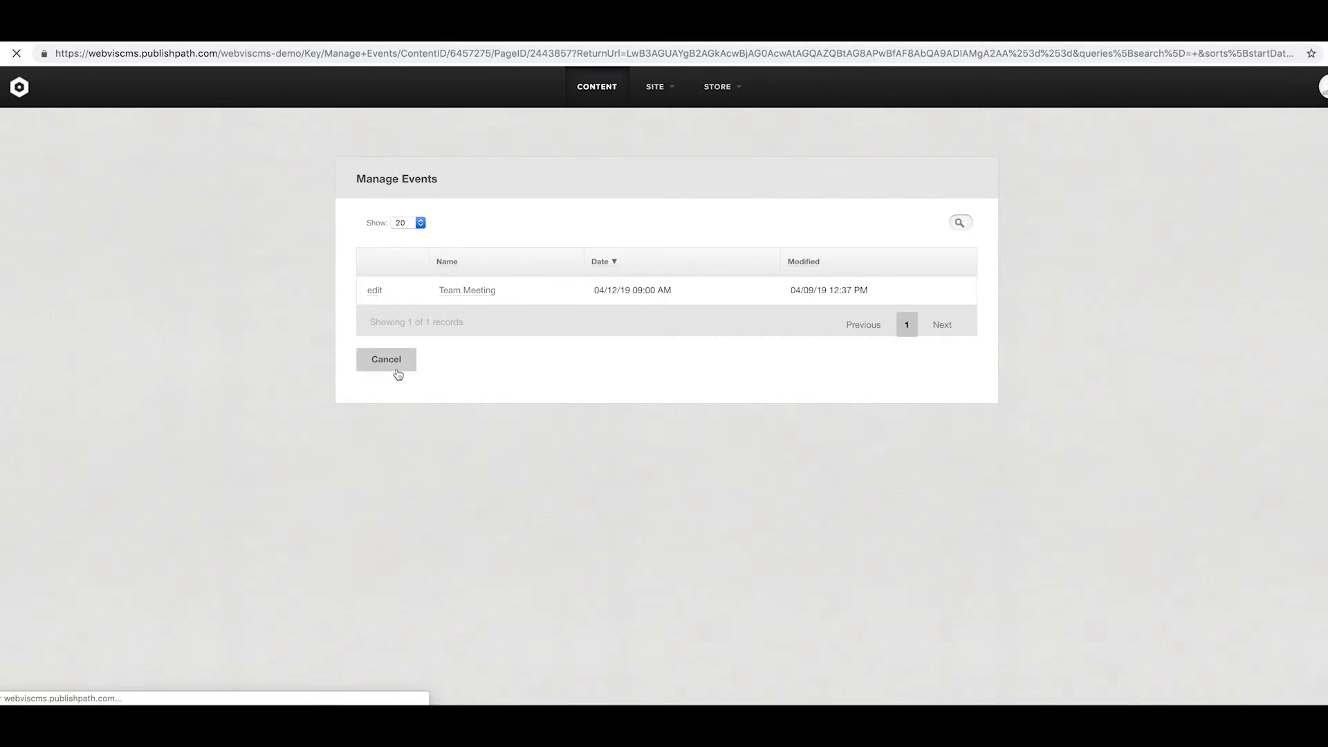
Step: Change the Calendar element's style from a list to Calendar and save its settings
mouse_move(379, 466)
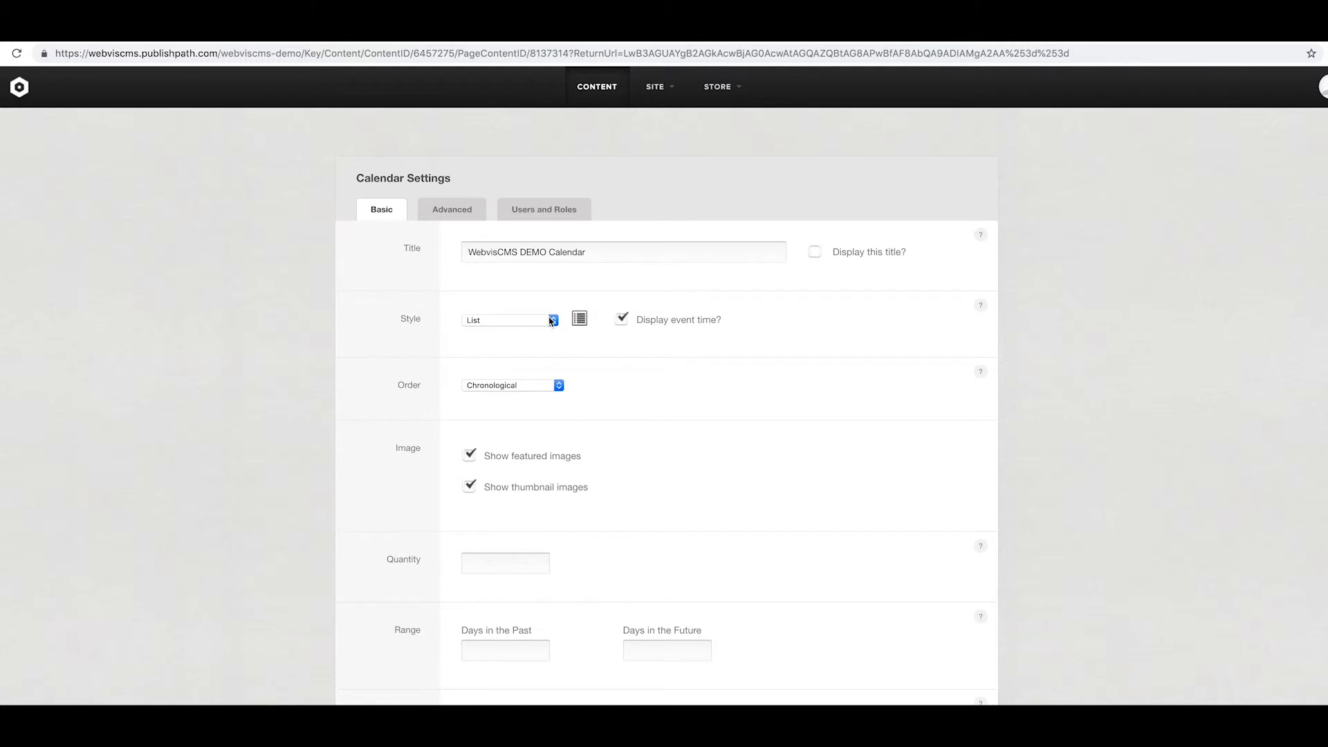
click(553, 321)
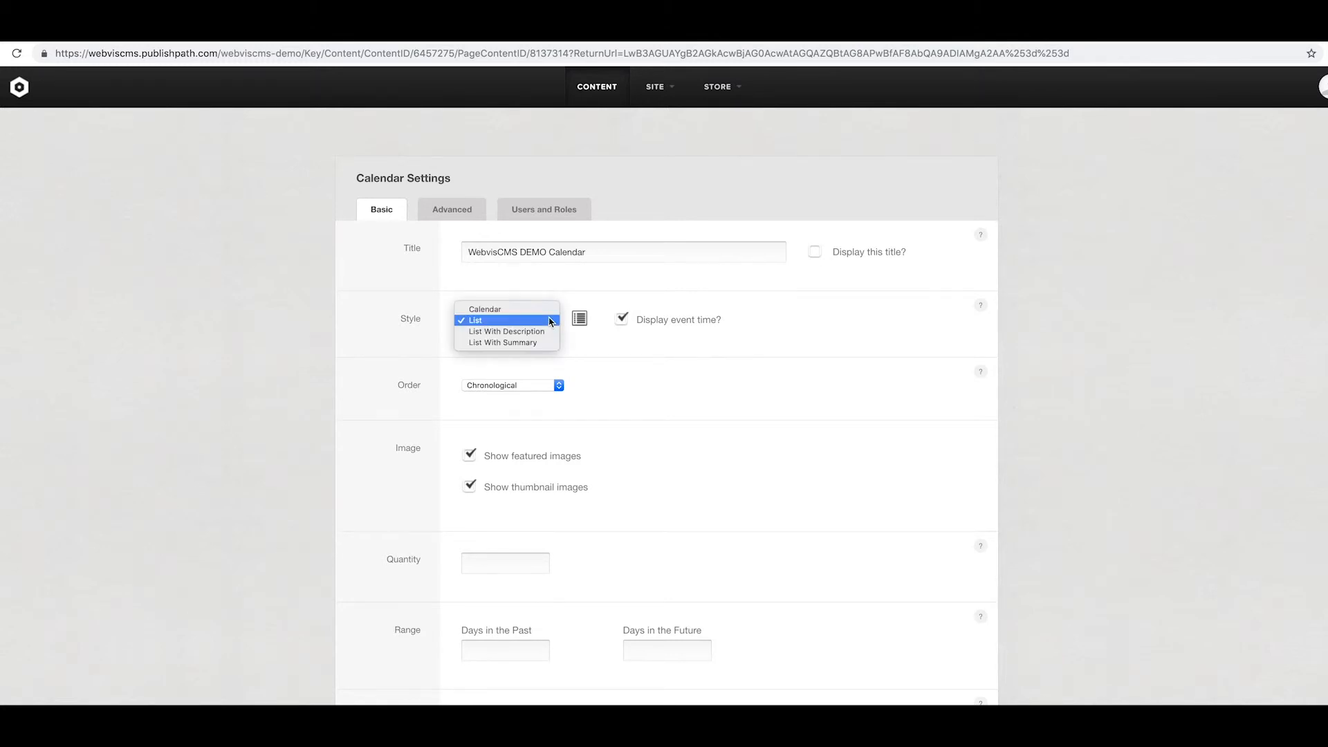
click(547, 309)
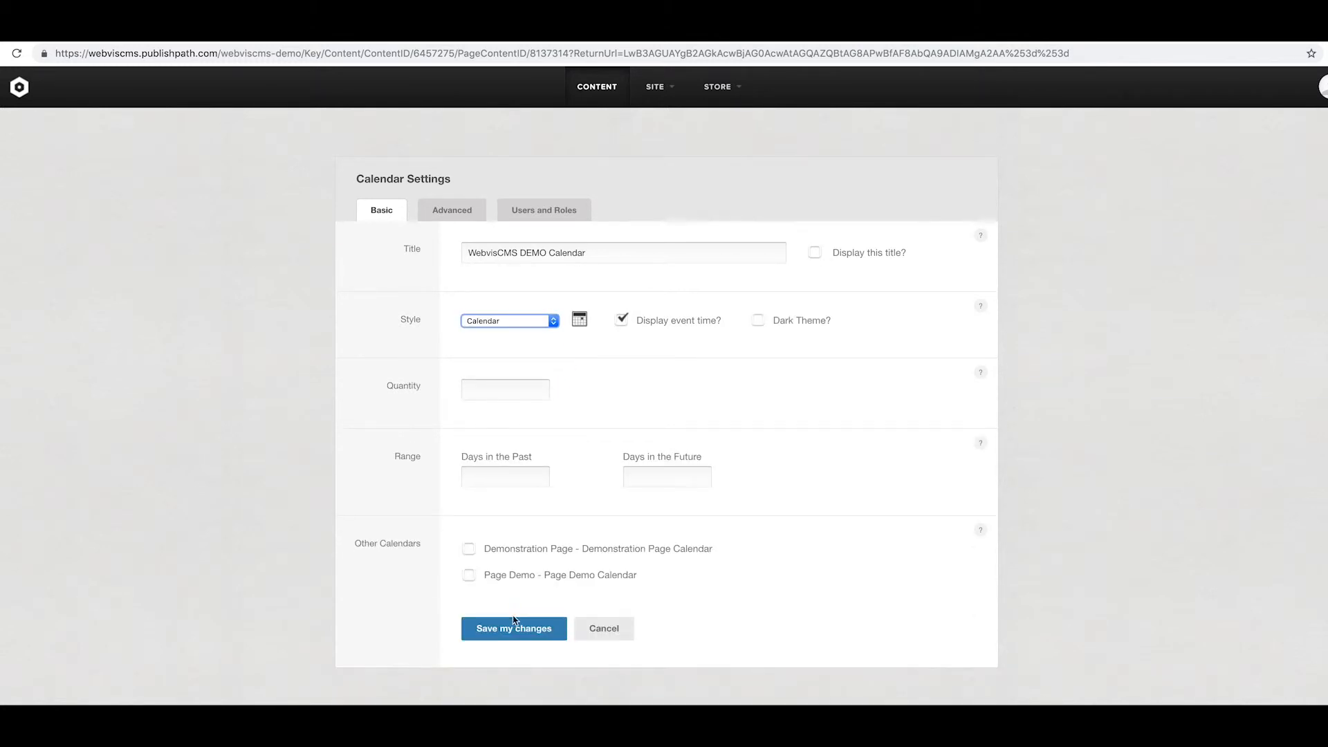
click(514, 623)
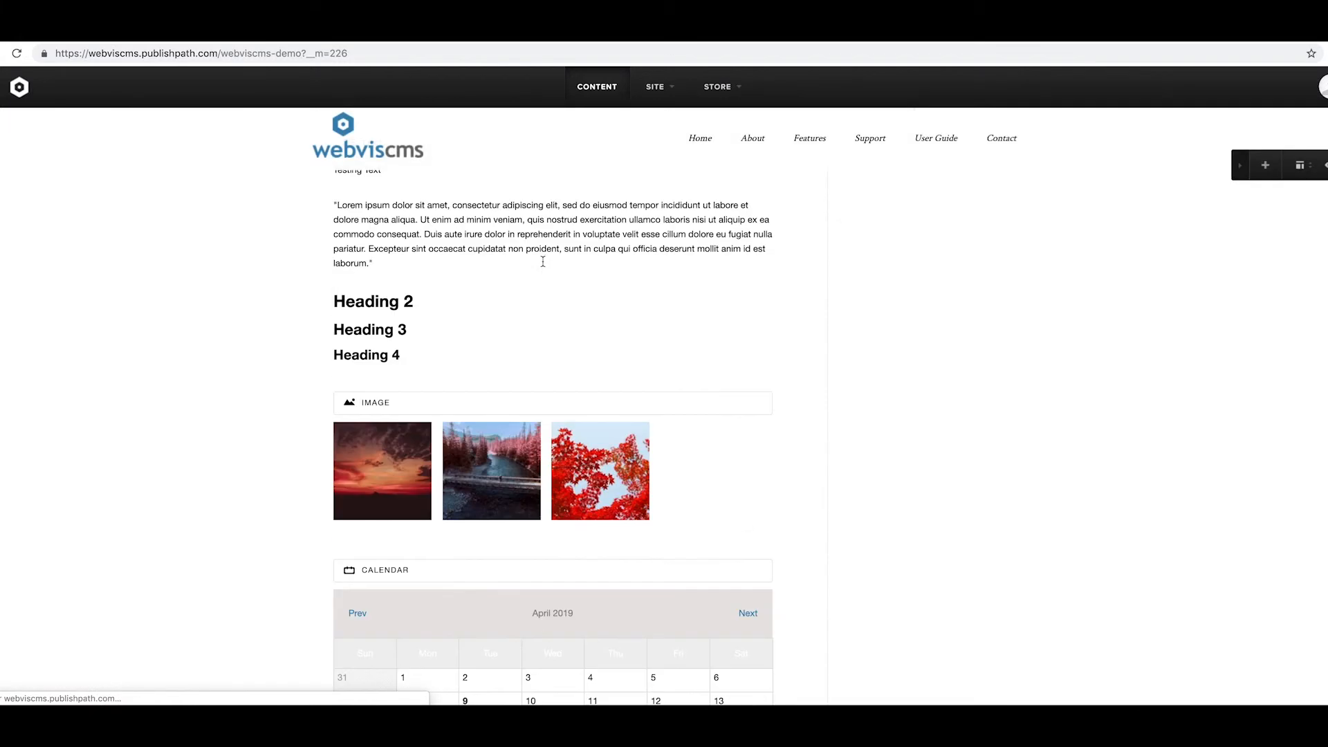
Step: View the Team Meeting event's page from the calendar and return to the demo page
scroll(544, 262, down, 5)
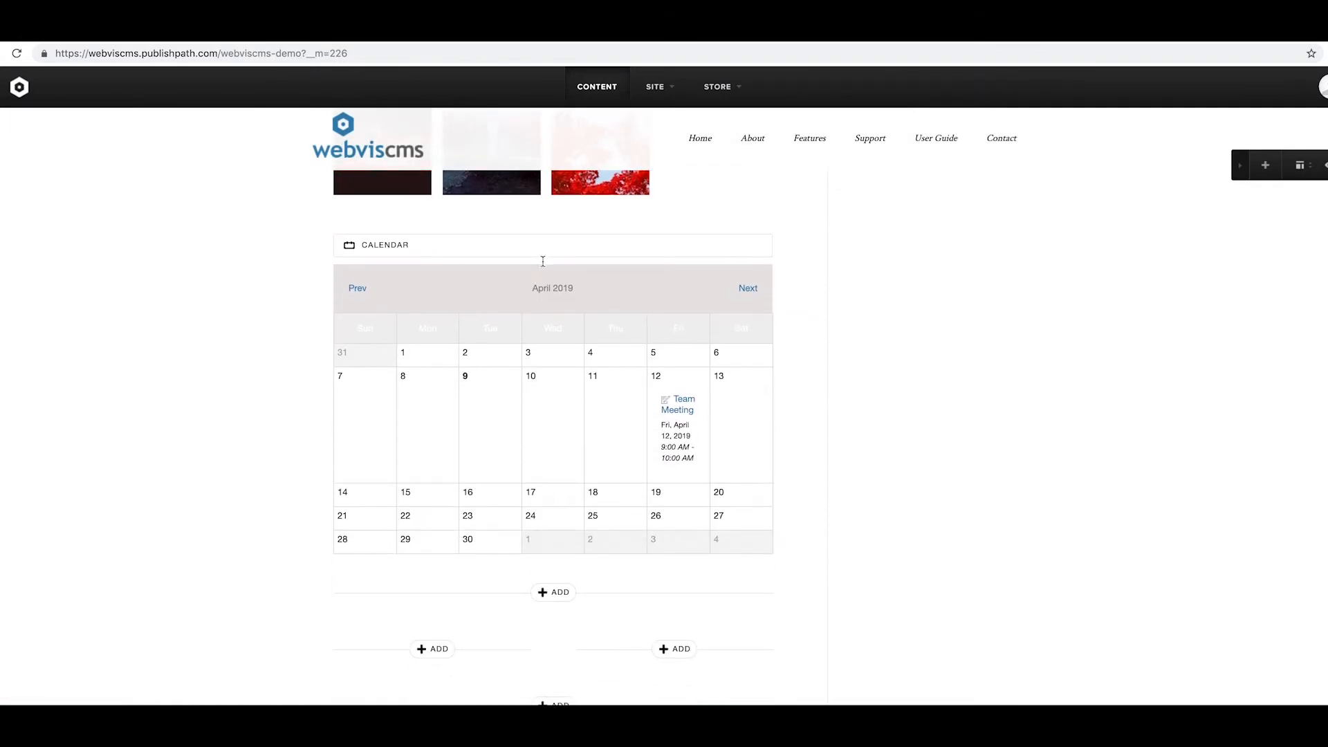
scroll(543, 262, down, 1)
click(681, 343)
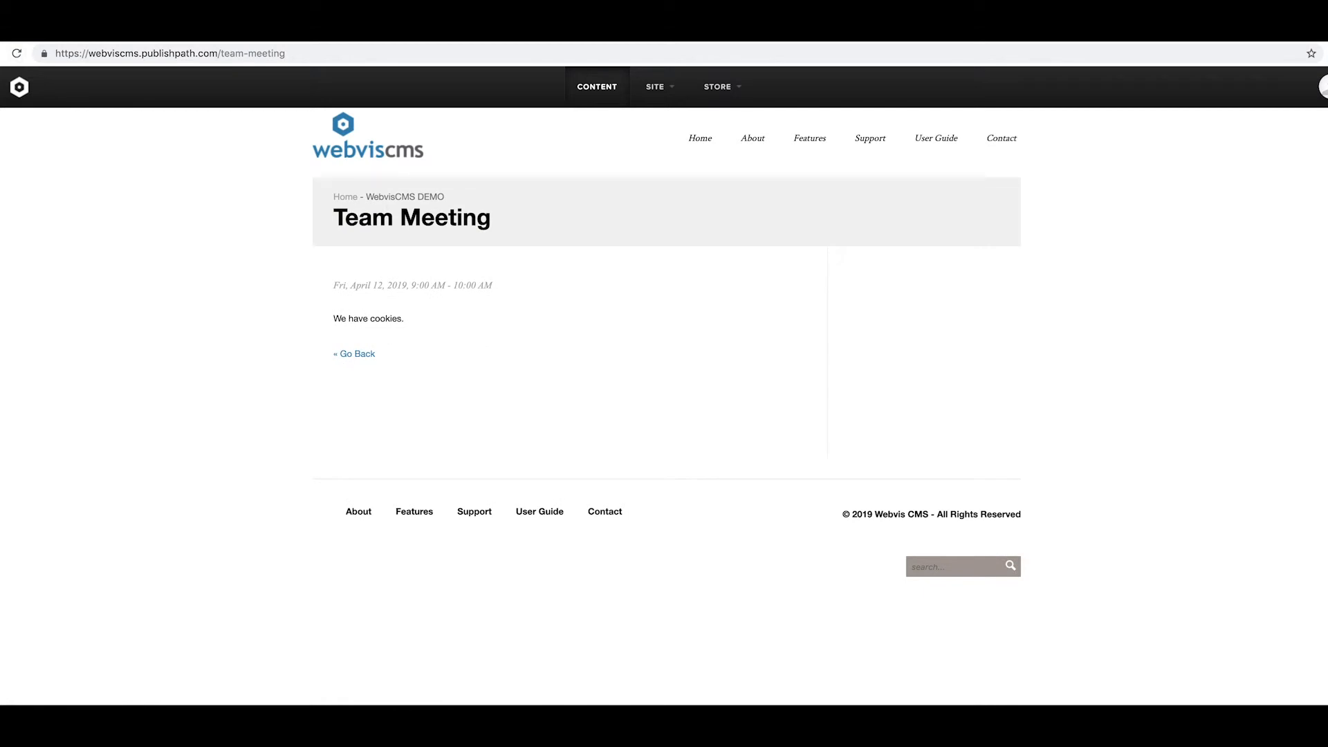
key(alt+Left)
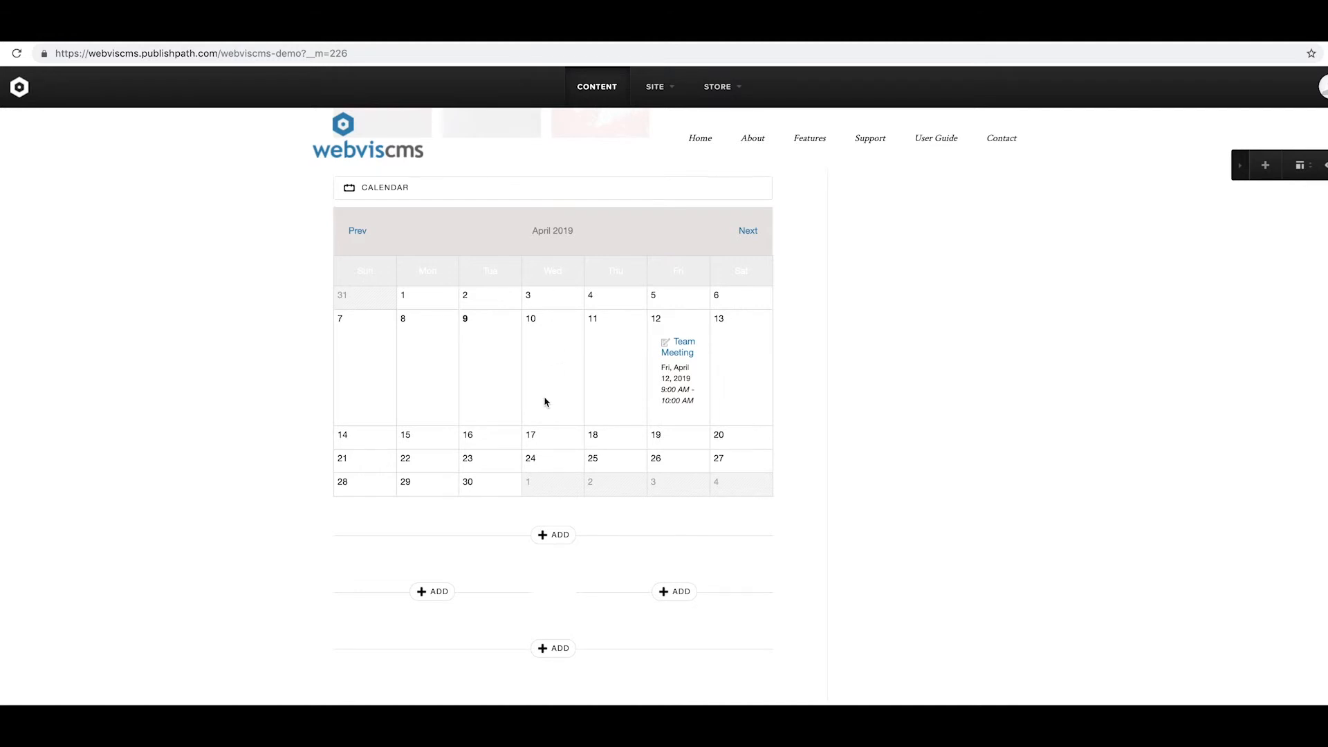
Step: Add a Blog element below the calendar and start a new post in it
scroll(545, 402, down, 2)
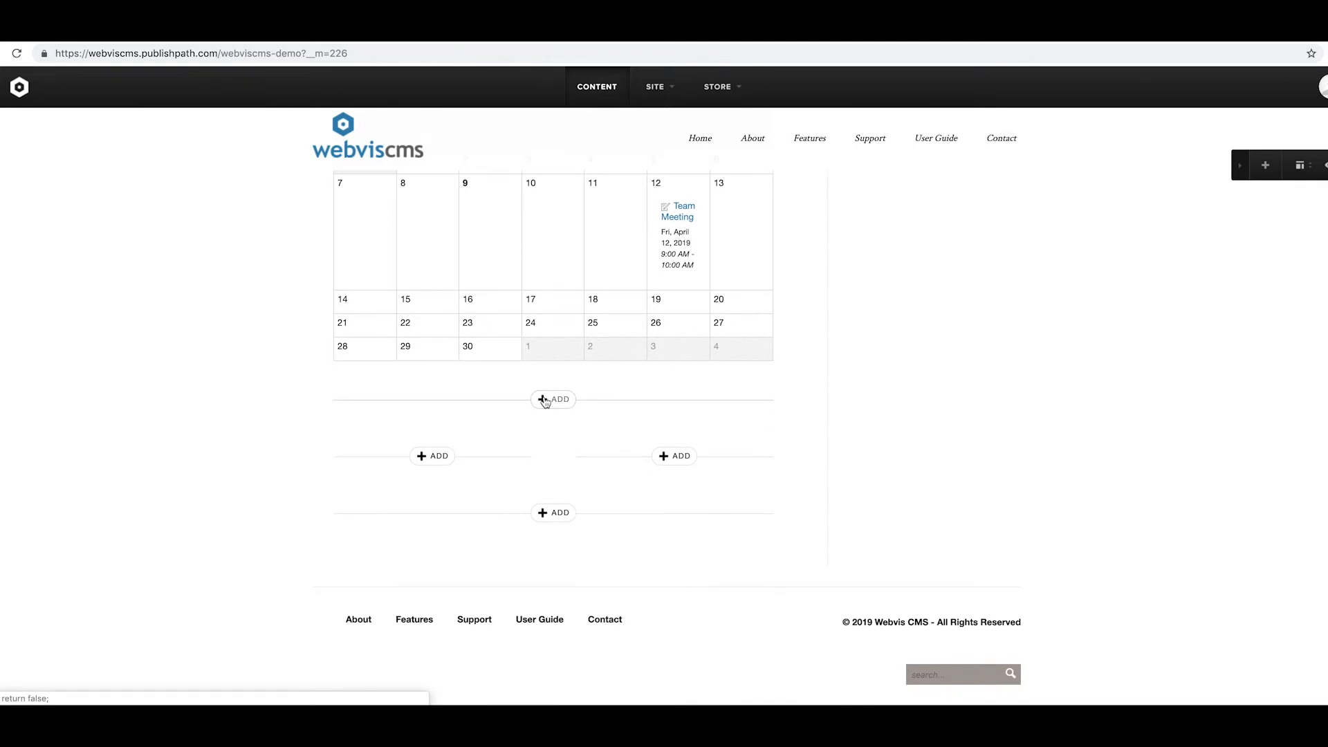
click(545, 401)
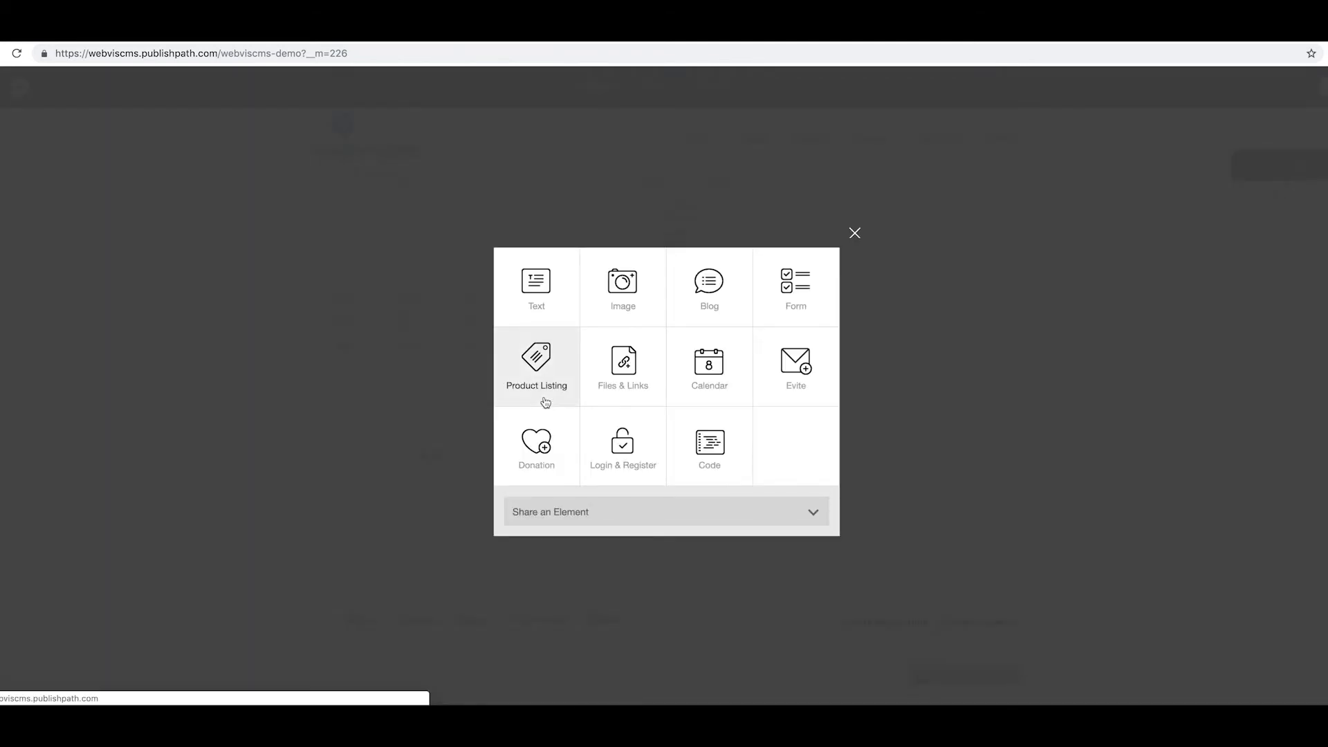
click(707, 284)
click(371, 408)
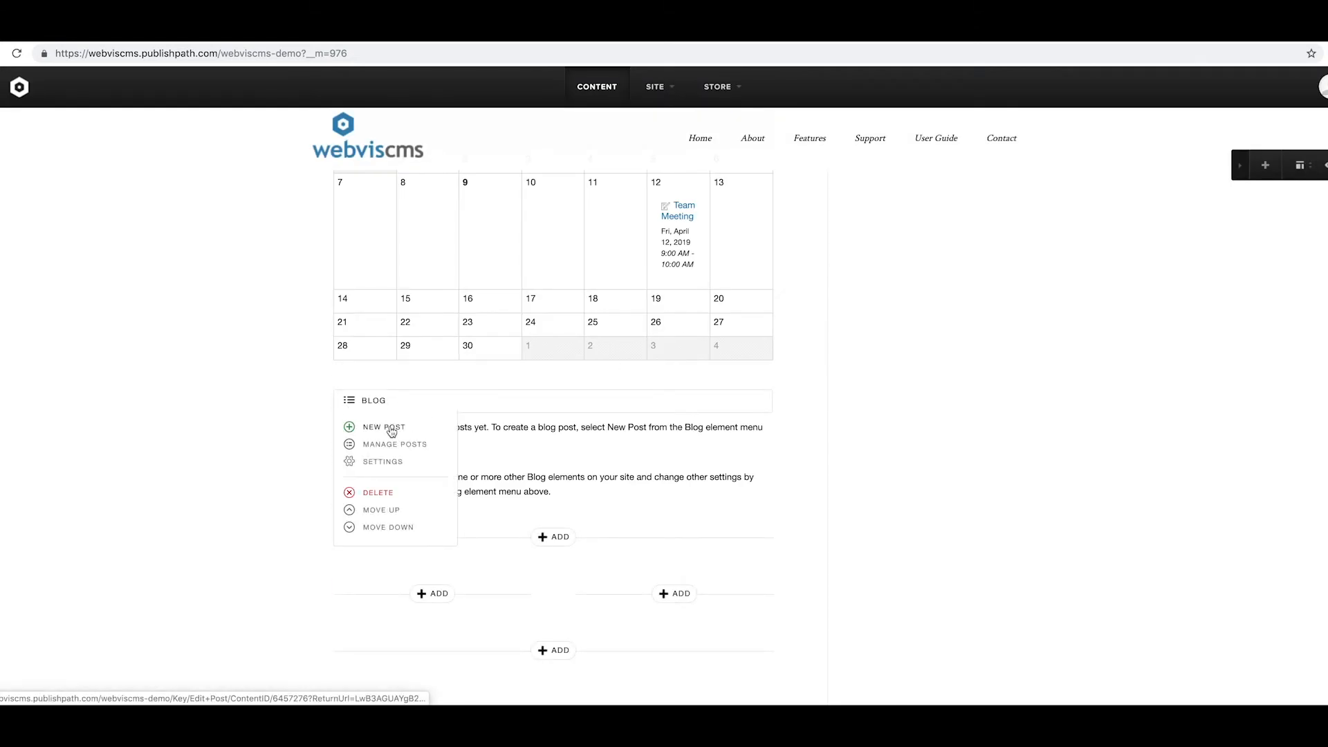
click(392, 431)
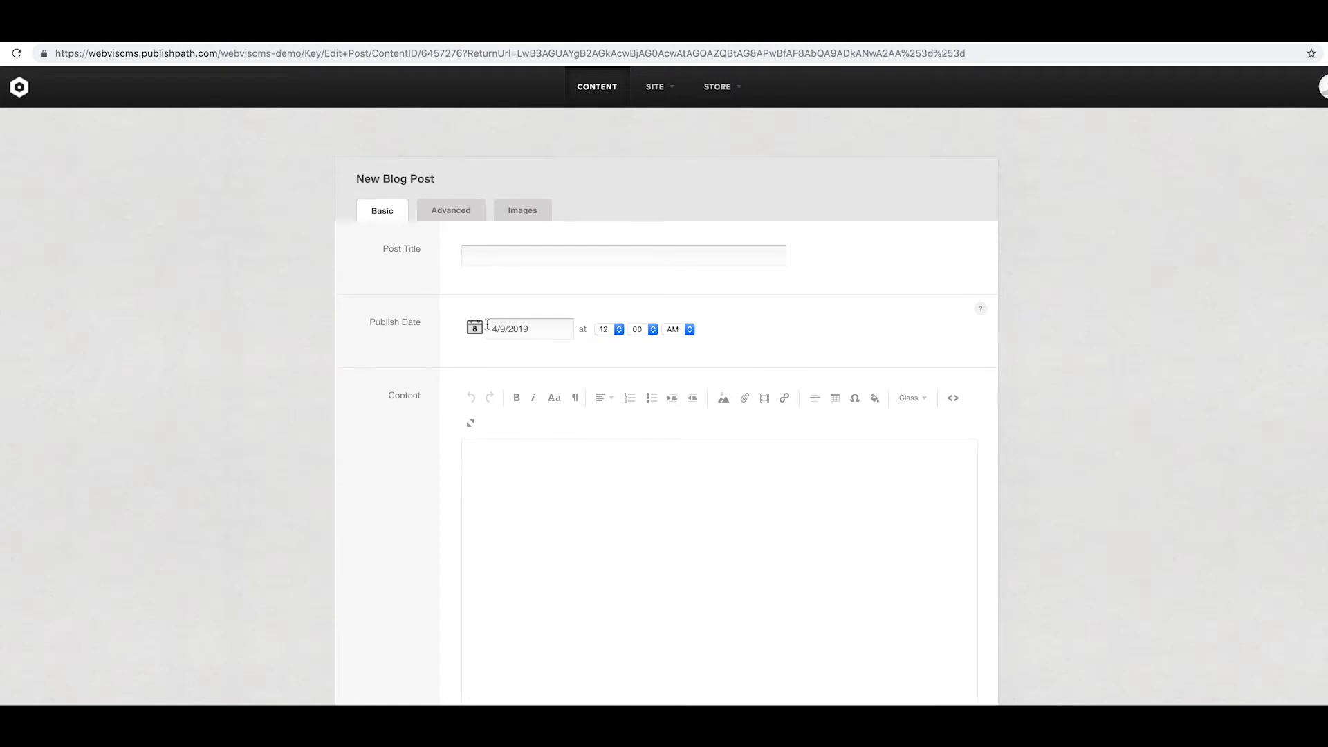
Step: Set the blog post's publish date to 06/07/2019 and its title to "Practice blog"
click(476, 329)
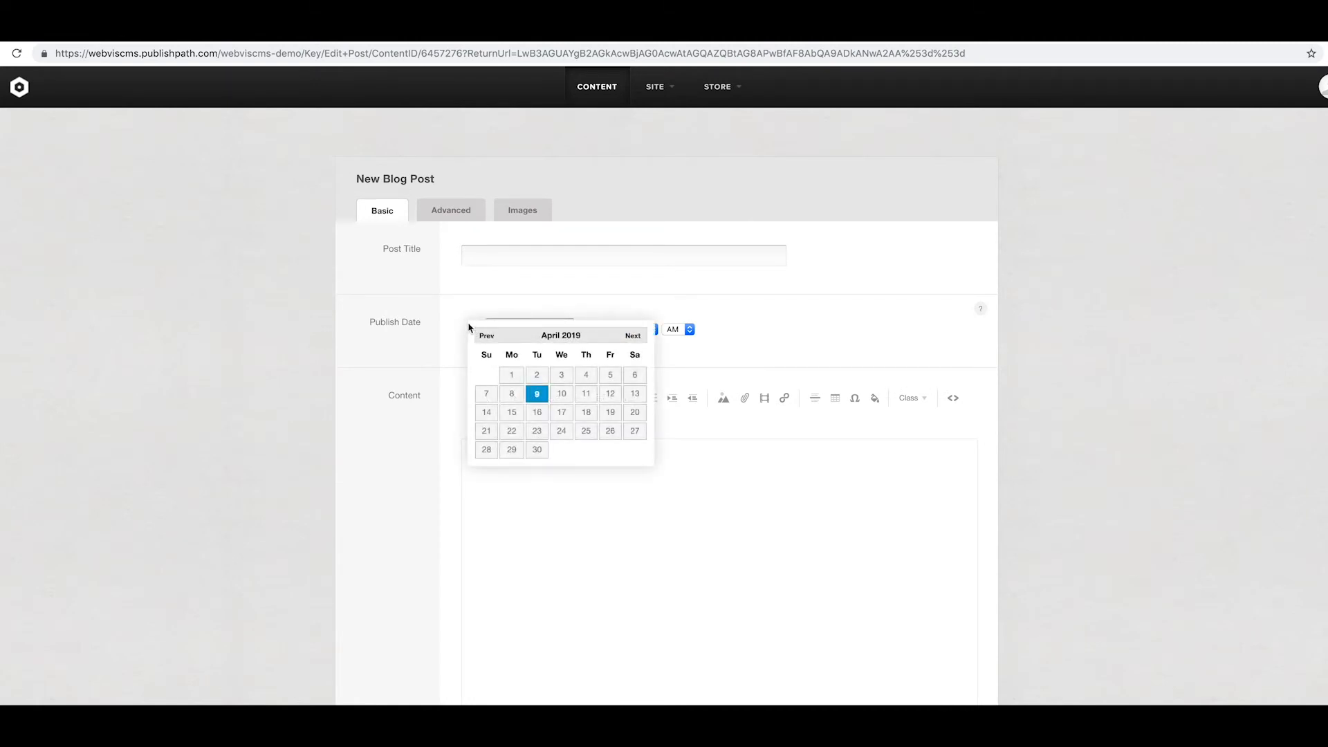
double_click(632, 337)
click(610, 394)
click(516, 257)
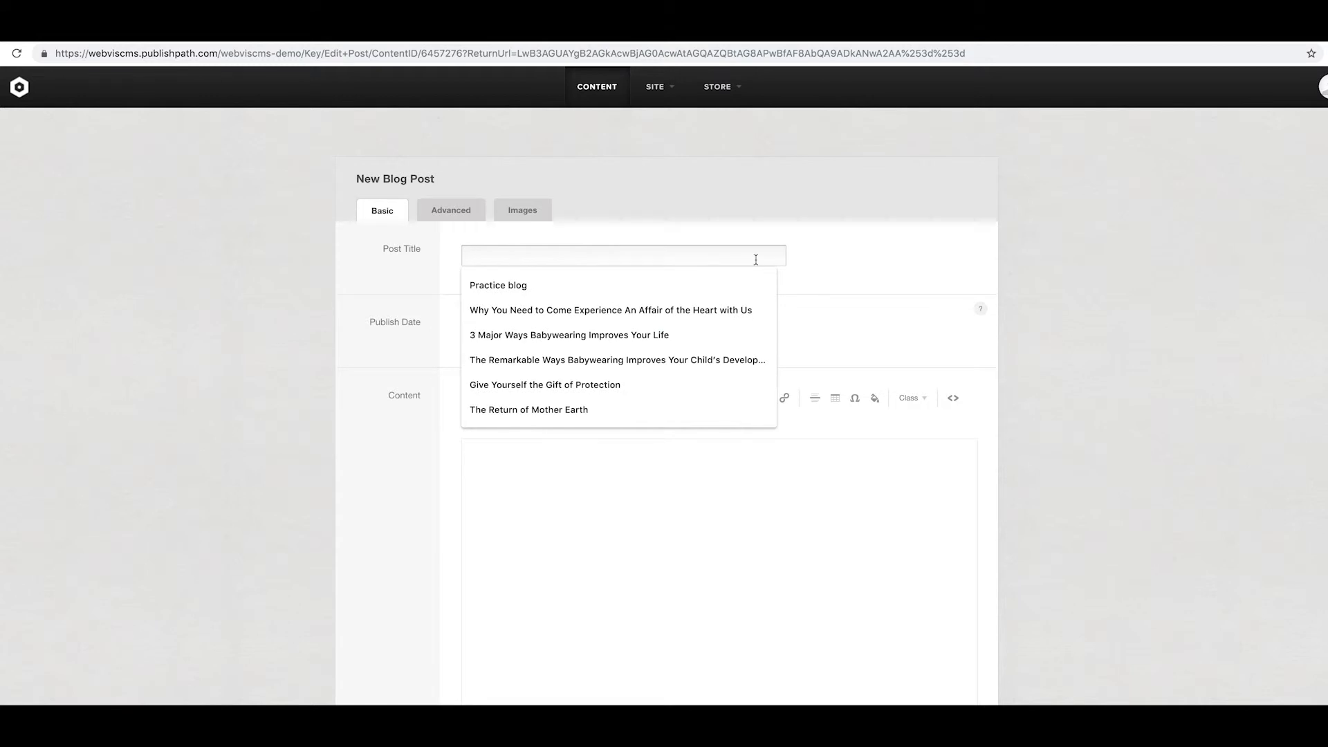
click(509, 285)
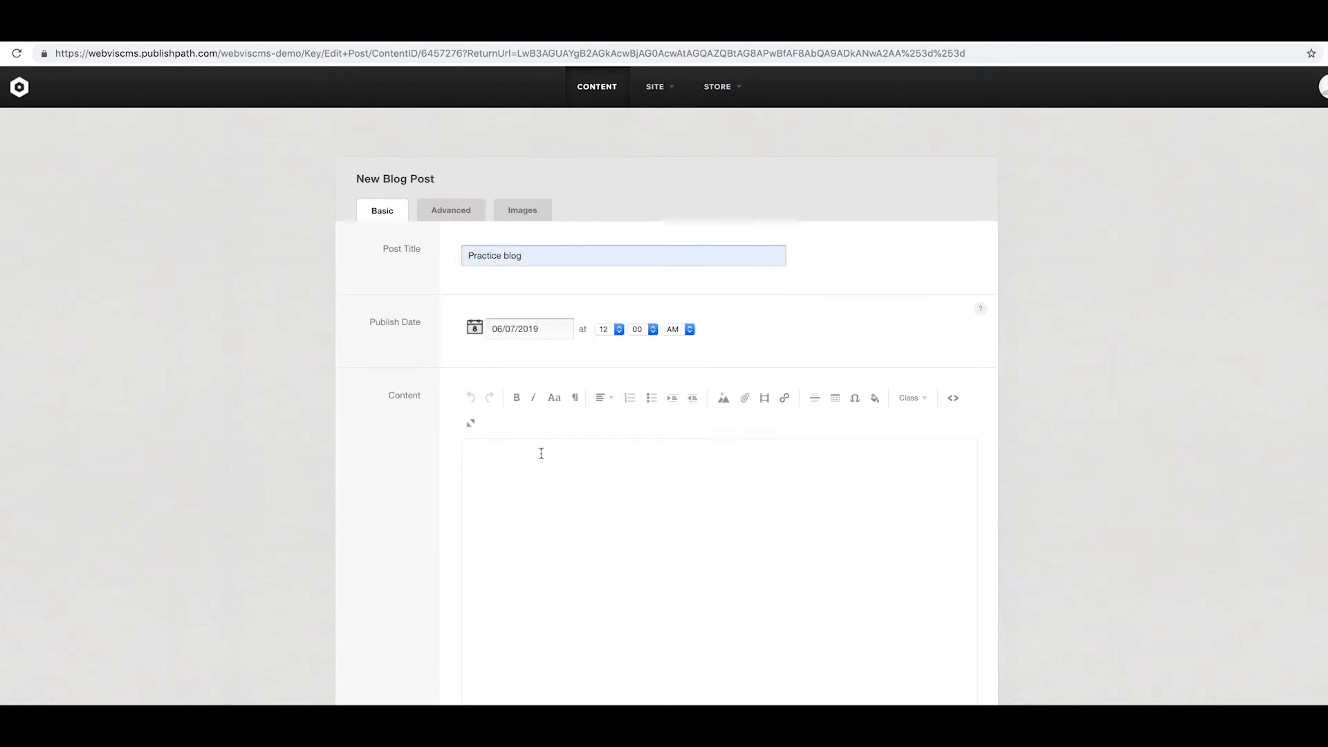
Step: Replace the post's author name with "myheartcreative team" in the advanced settings and save the post
scroll(543, 444, down, 4)
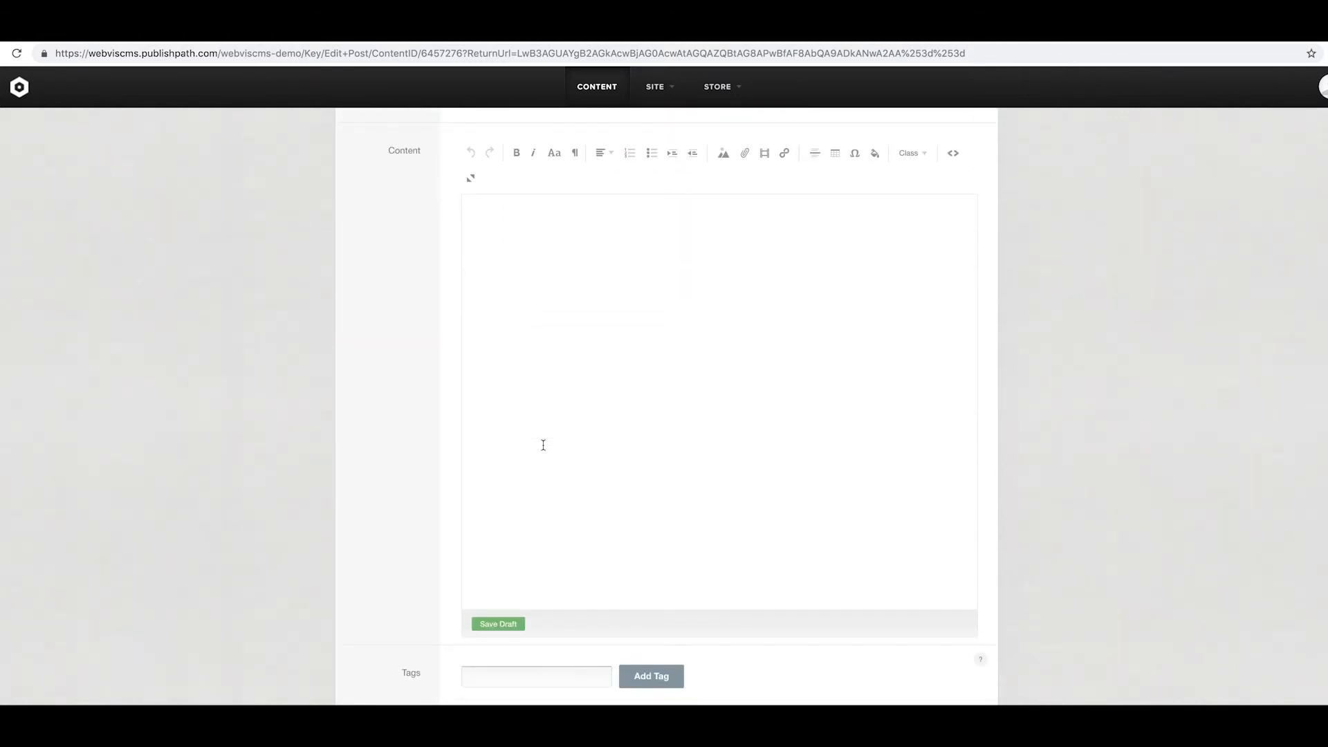
scroll(543, 445, up, 2)
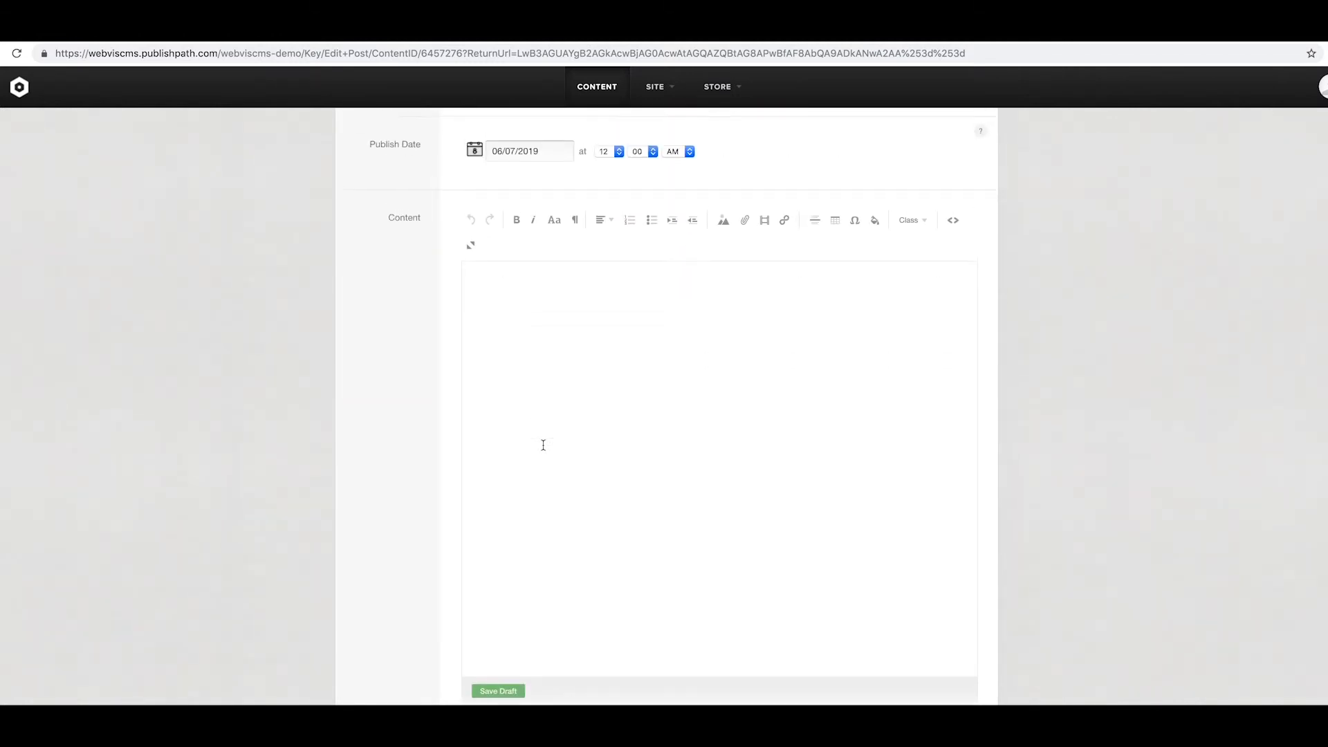
scroll(539, 444, up, 1)
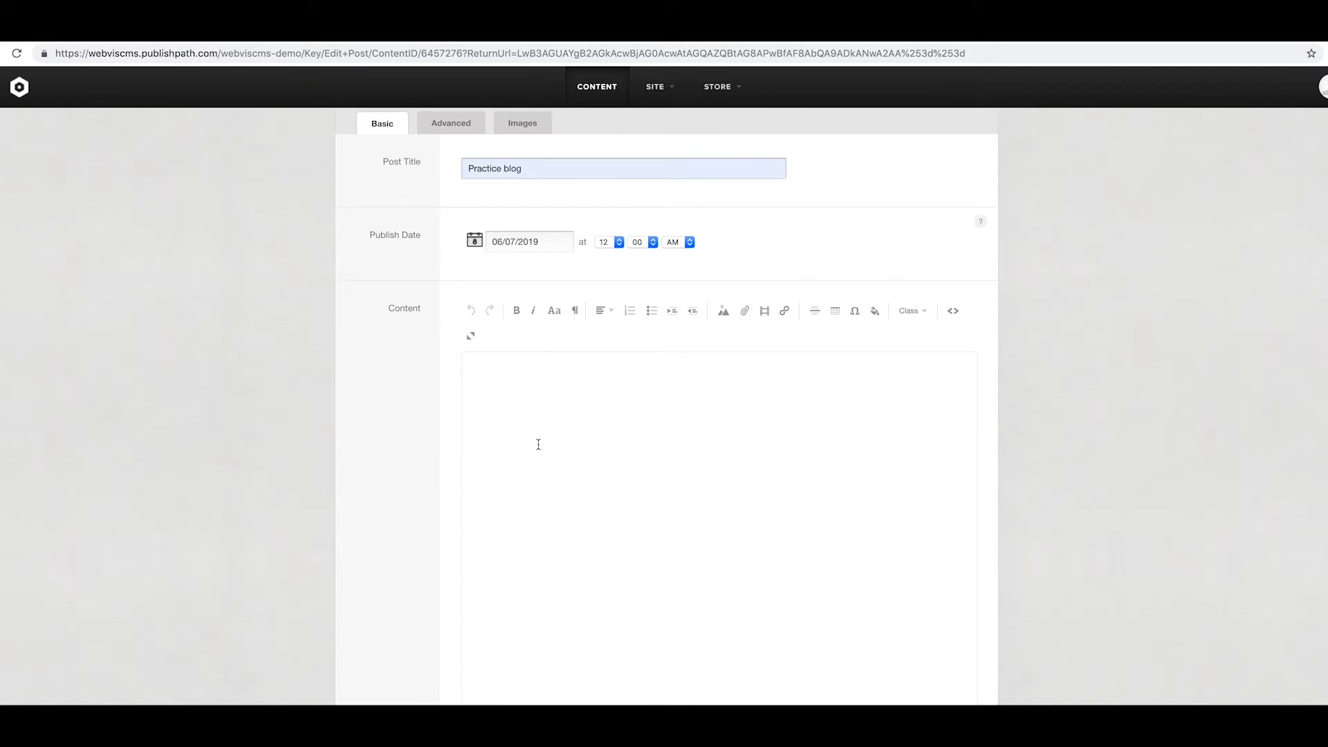
scroll(537, 443, up, 1)
click(457, 136)
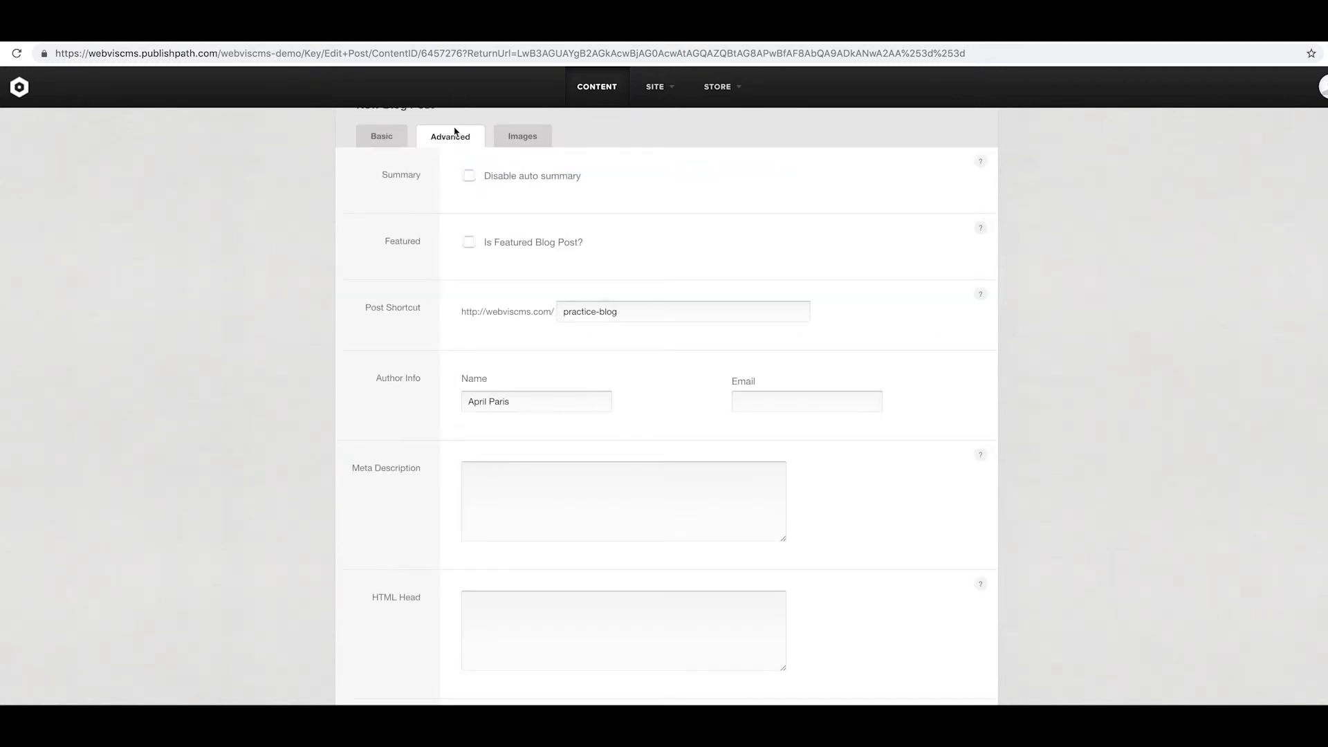
triple_click(498, 400)
text(M)
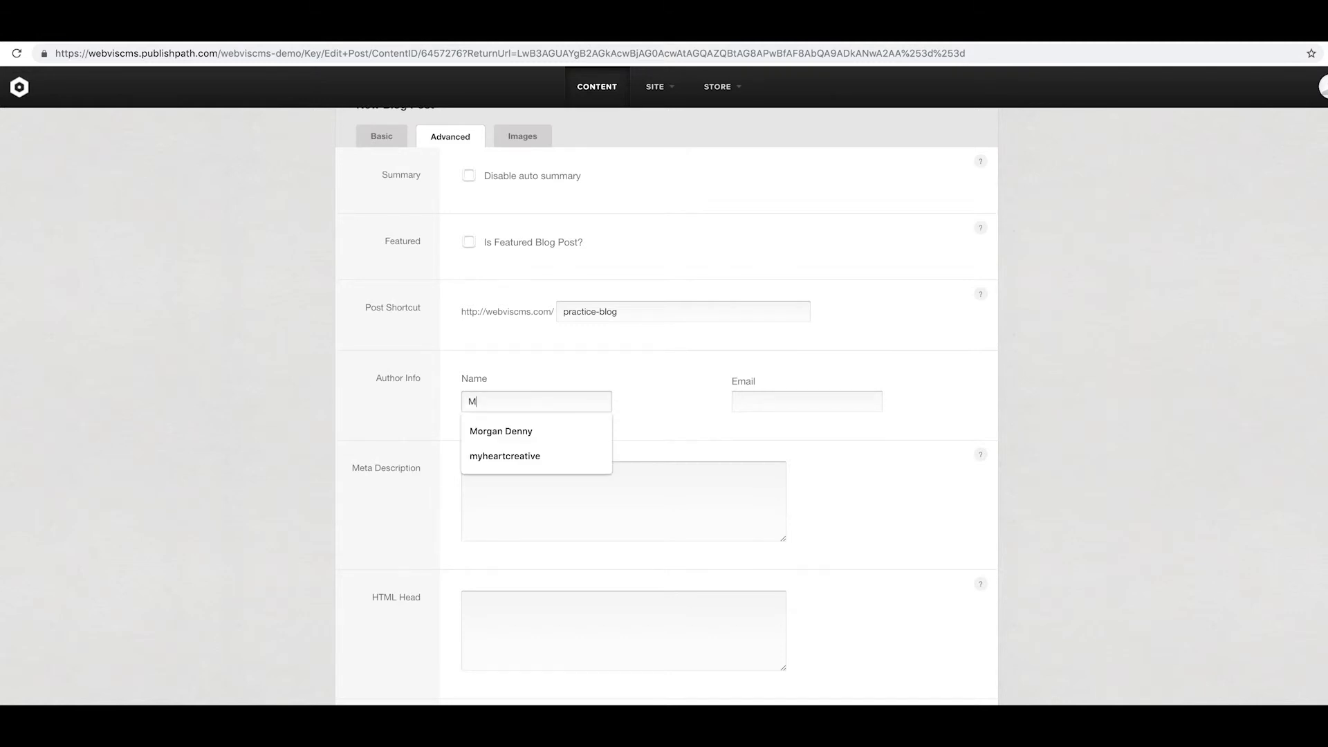
click(505, 456)
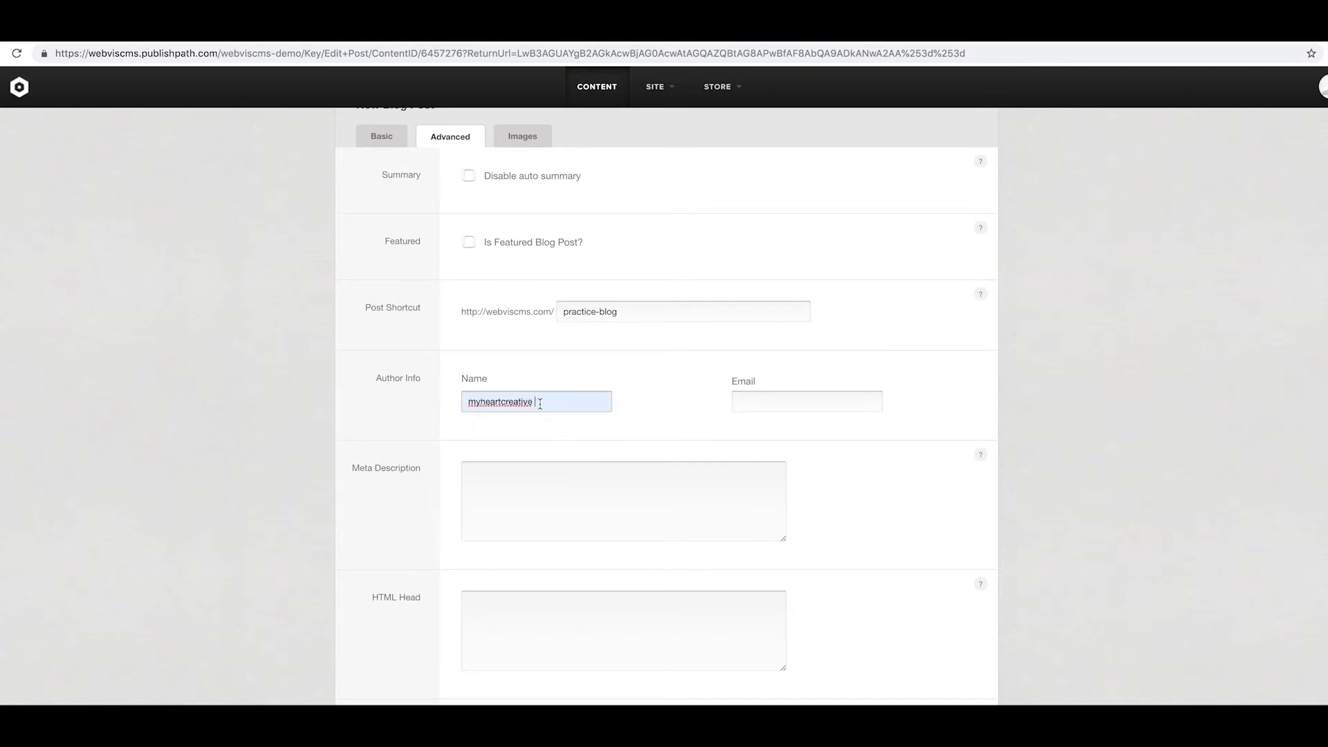
text(team)
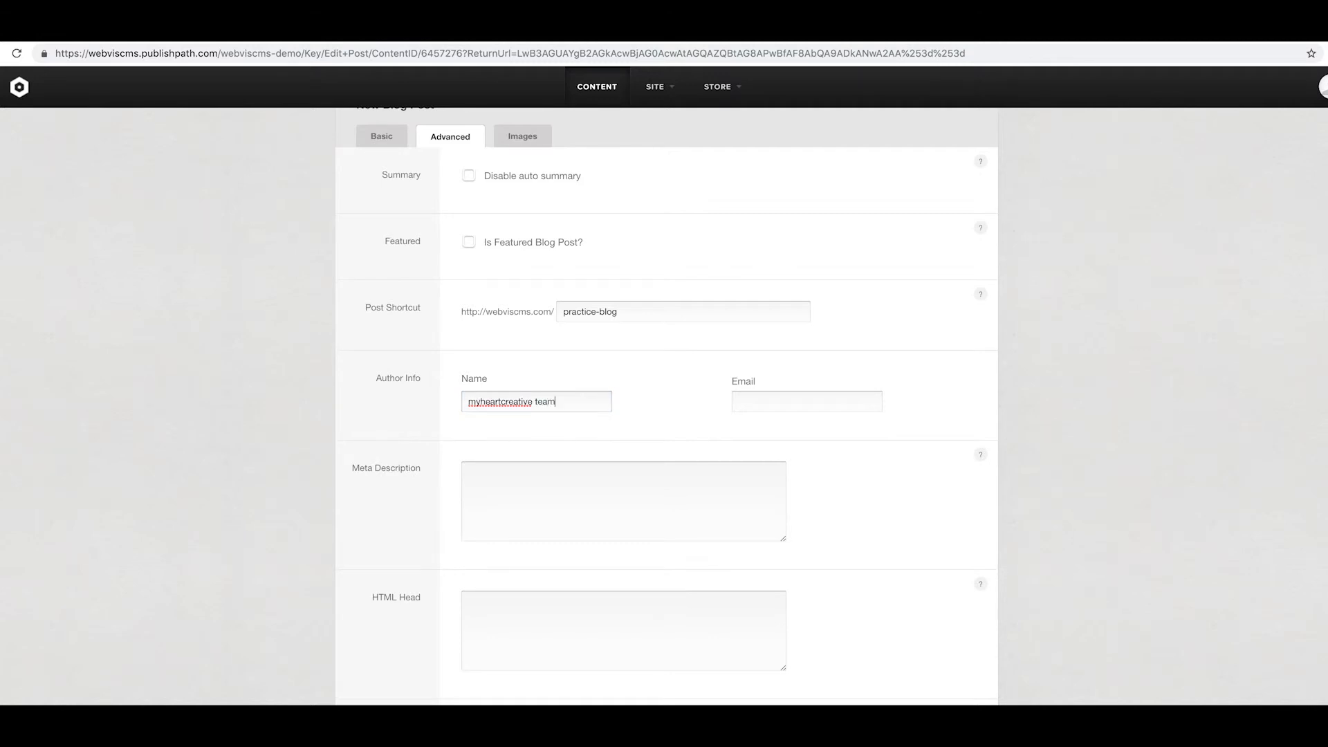
scroll(526, 416, down, 5)
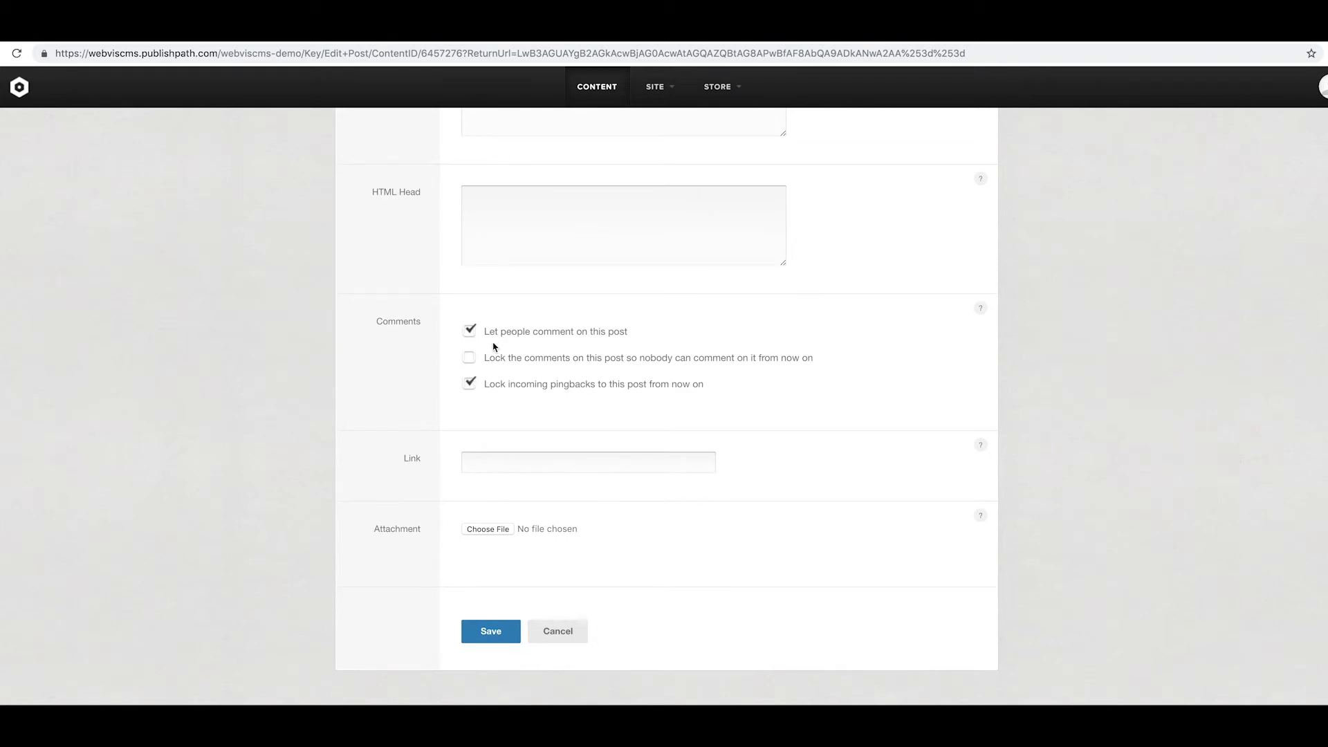
click(497, 629)
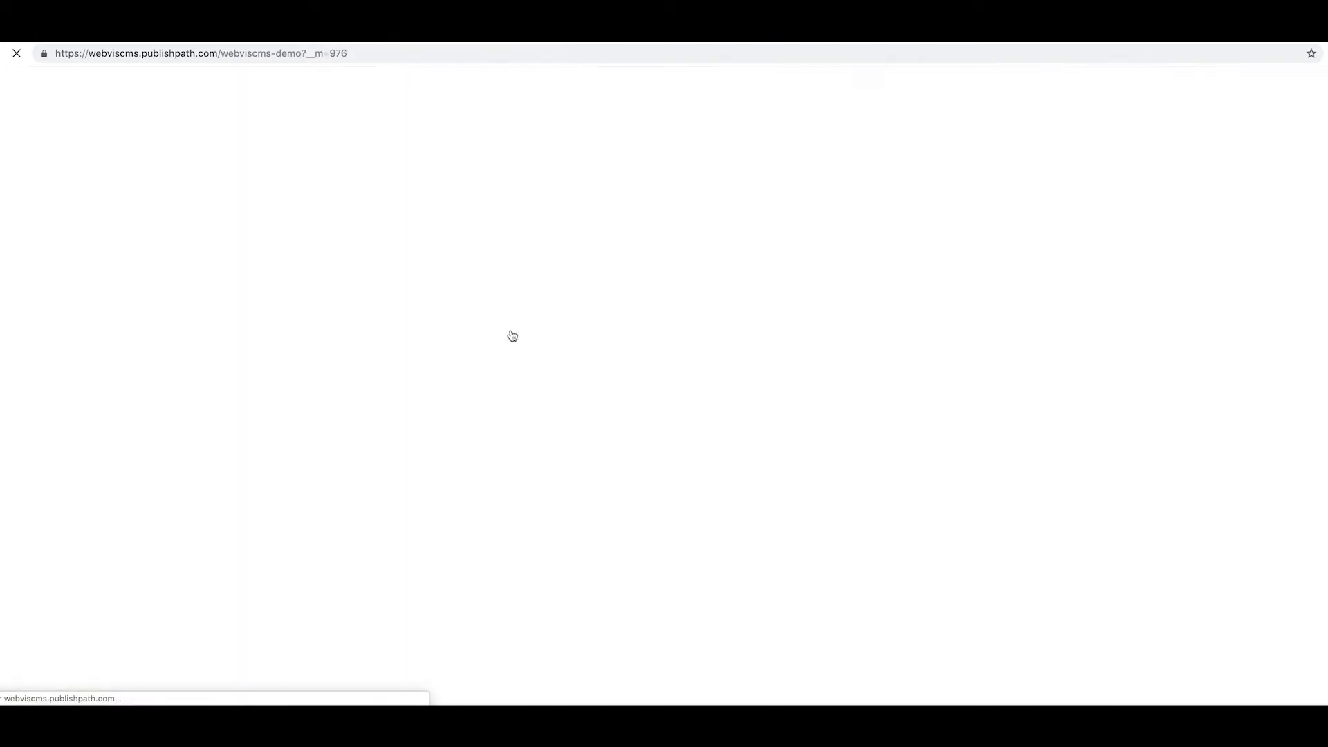
Step: Open the Practice blog post for editing from the Blog element's list of managed posts
mouse_move(349, 412)
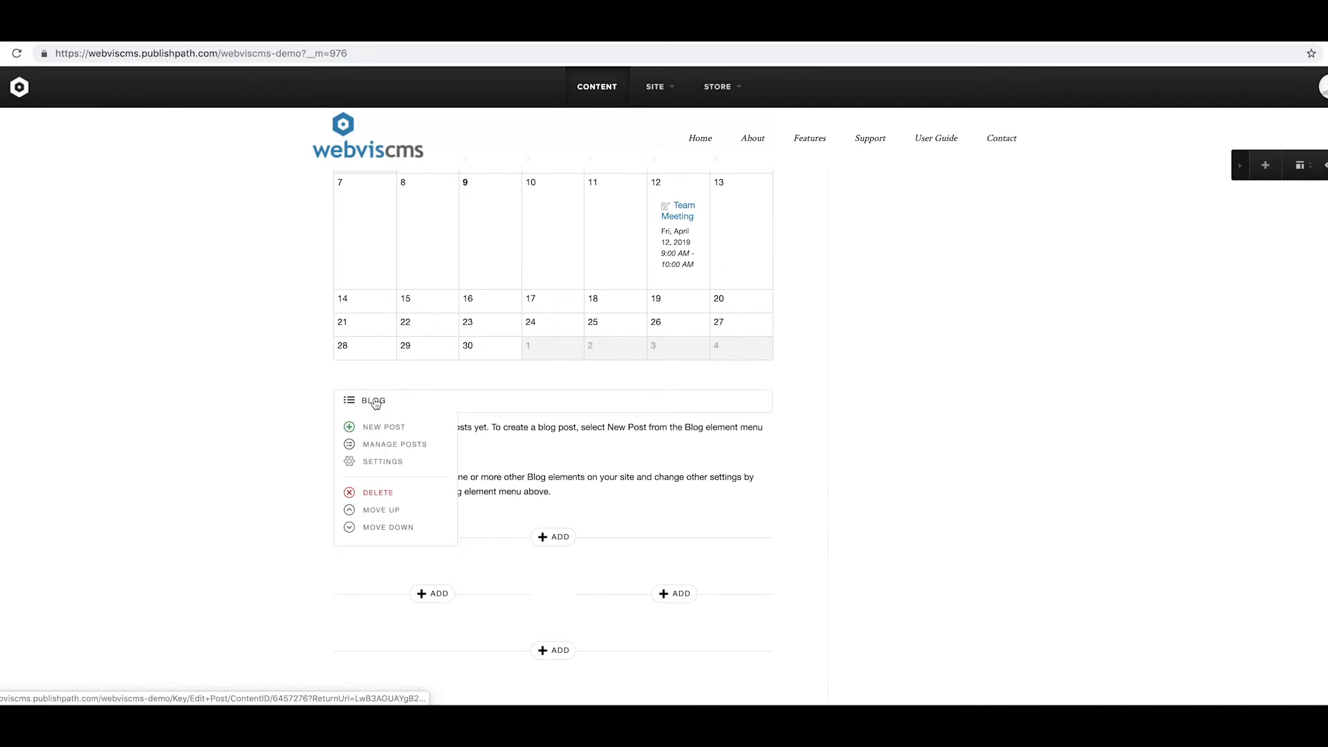
click(385, 446)
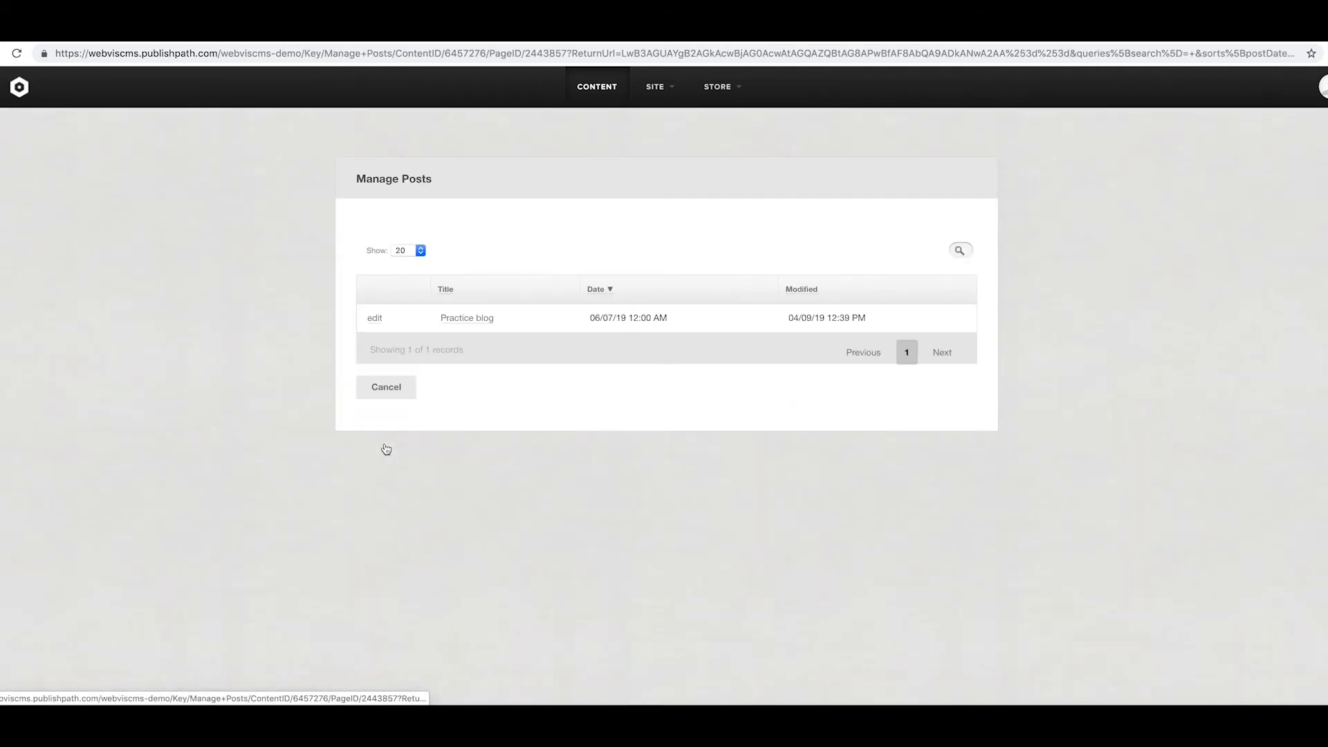
click(375, 318)
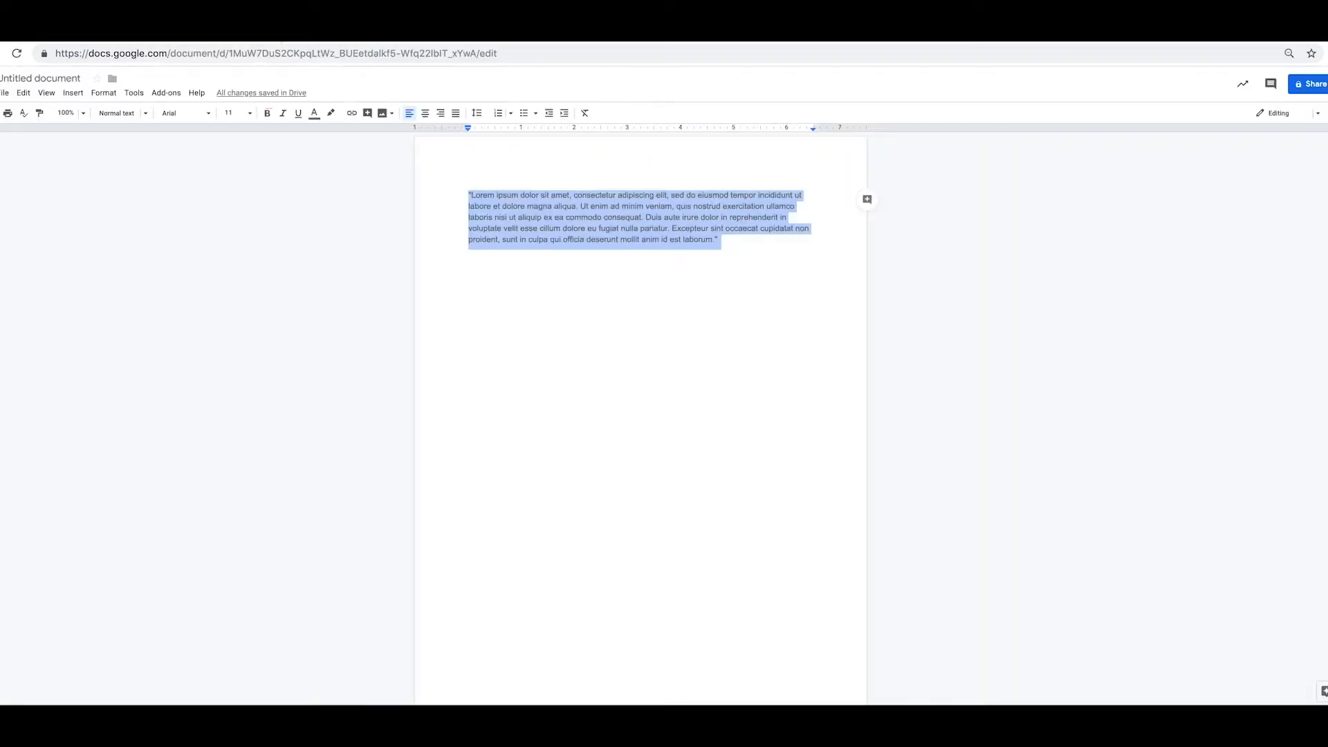
Step: Copy the Lorem ipsum paragraph from the Google Docs document and paste it into the blog post's content
click(734, 240)
triple_click(717, 240)
key(ctrl+c)
click(767, 41)
click(534, 470)
key(ctrl+v)
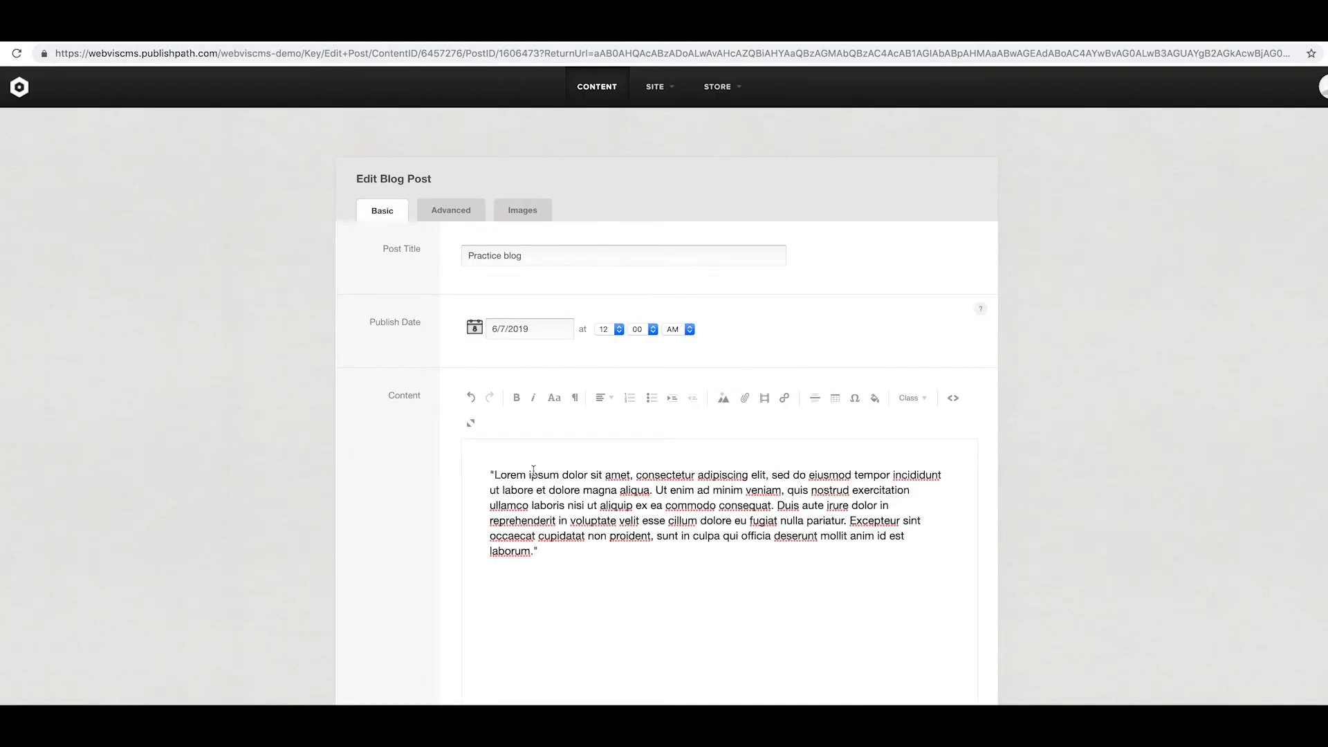
Step: Add a new line below the pasted paragraph and start inserting an image there
scroll(533, 471, down, 3)
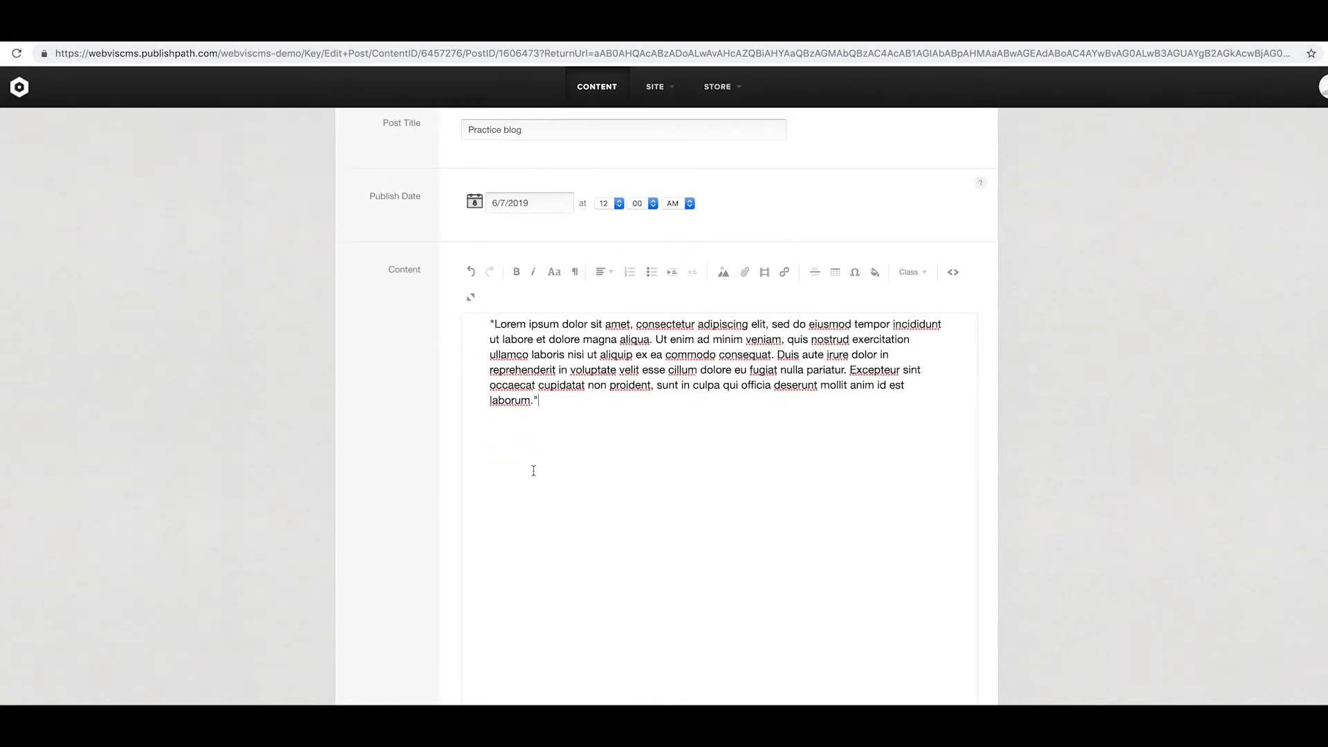
scroll(533, 471, down, 4)
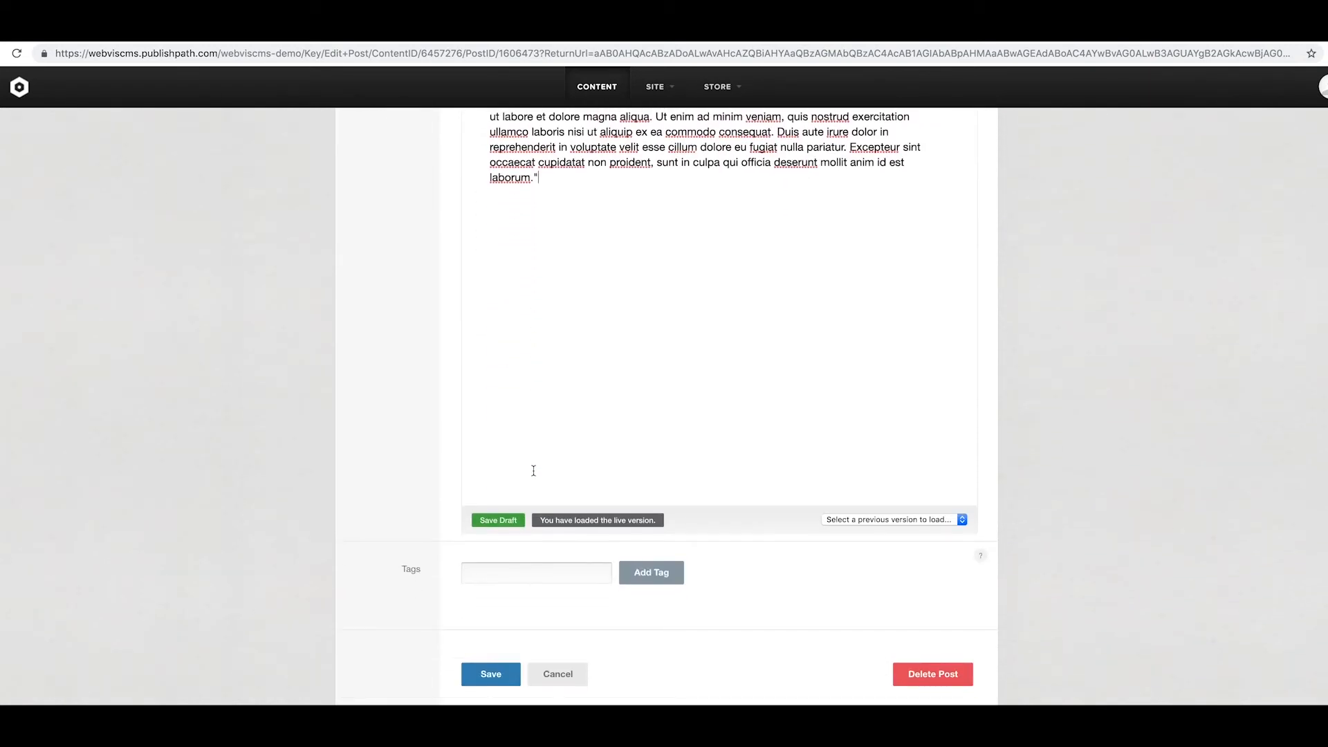
scroll(533, 470, up, 3)
scroll(534, 470, up, 1)
key(Return)
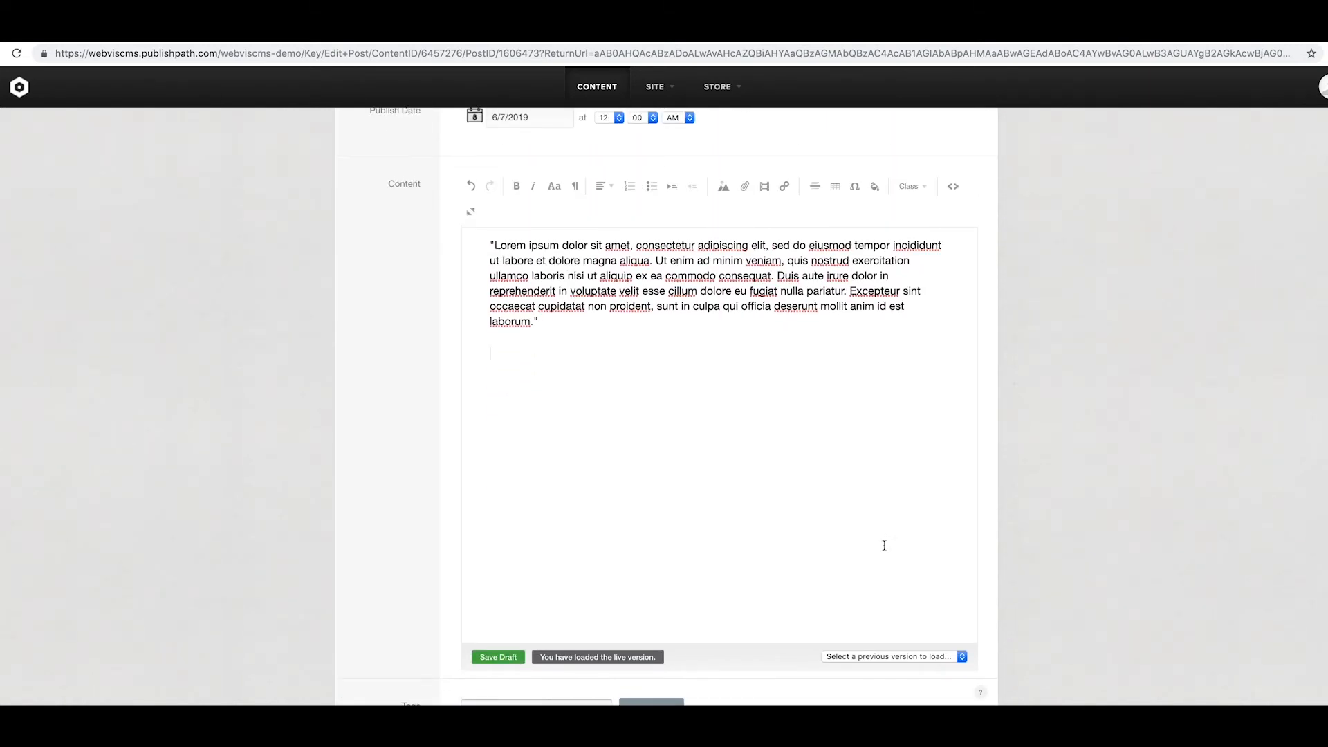
click(723, 187)
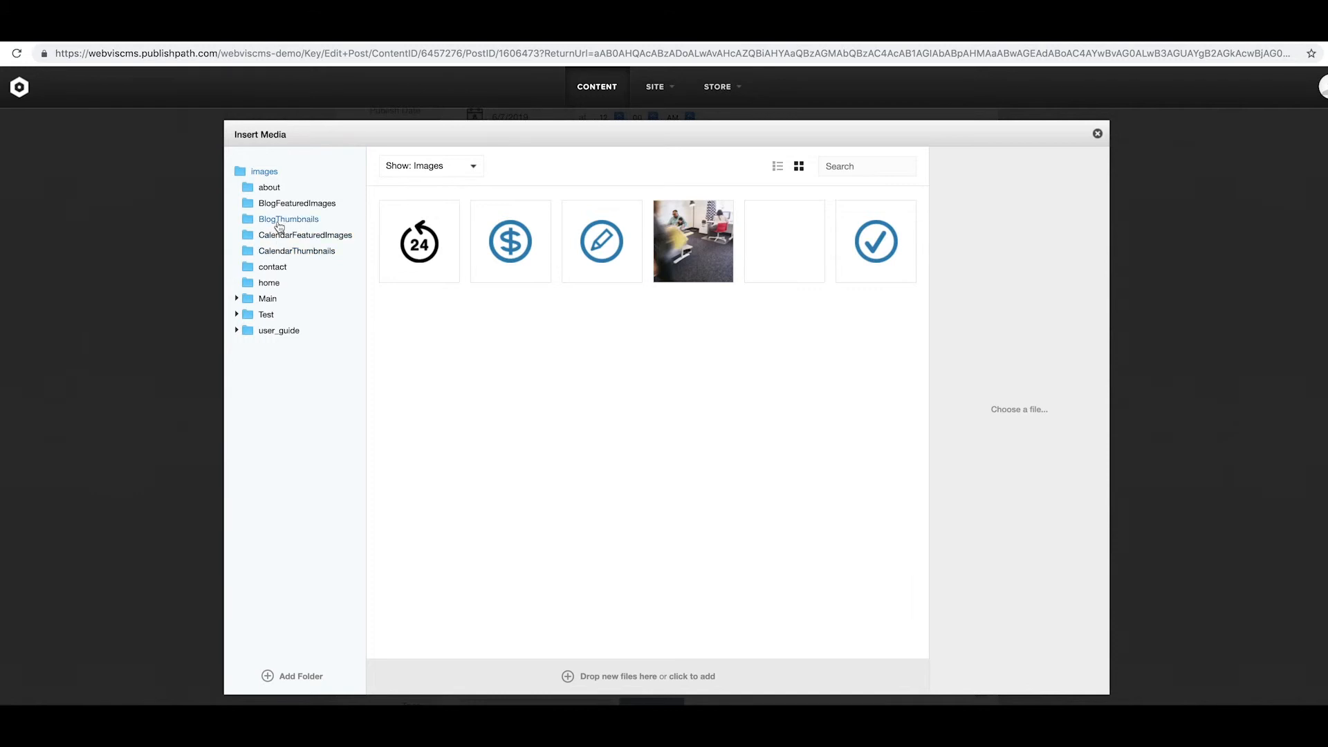
Step: Upload Cardinal-winter.jpg from the Images For Videos folder into the BlogThumbnails media folder
click(278, 225)
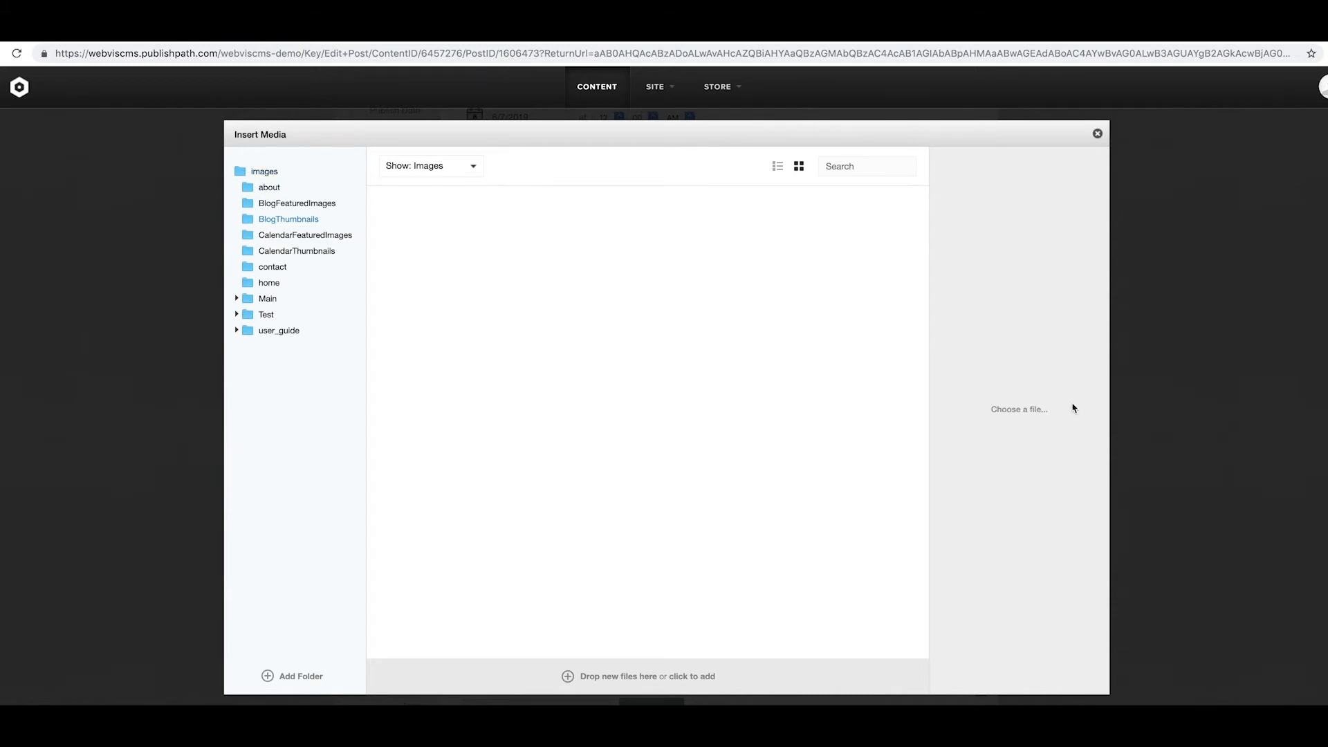
click(675, 681)
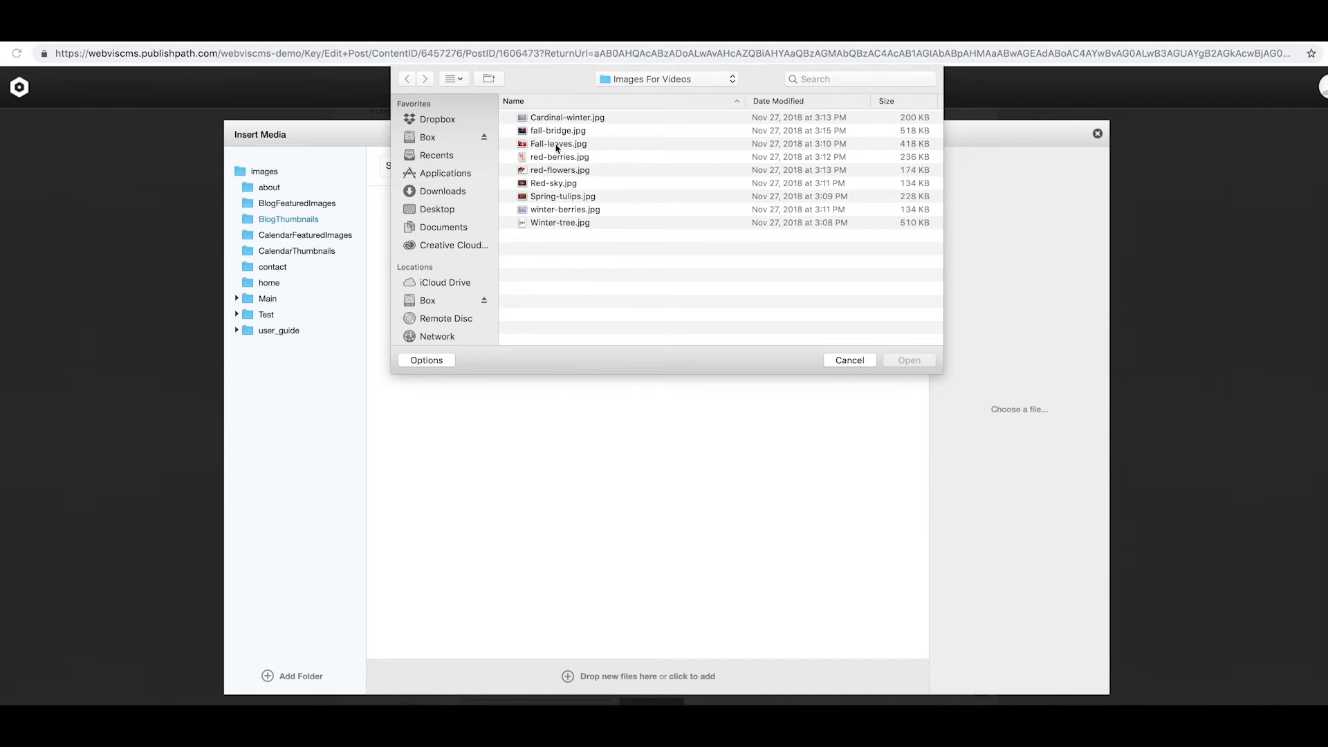
double_click(565, 119)
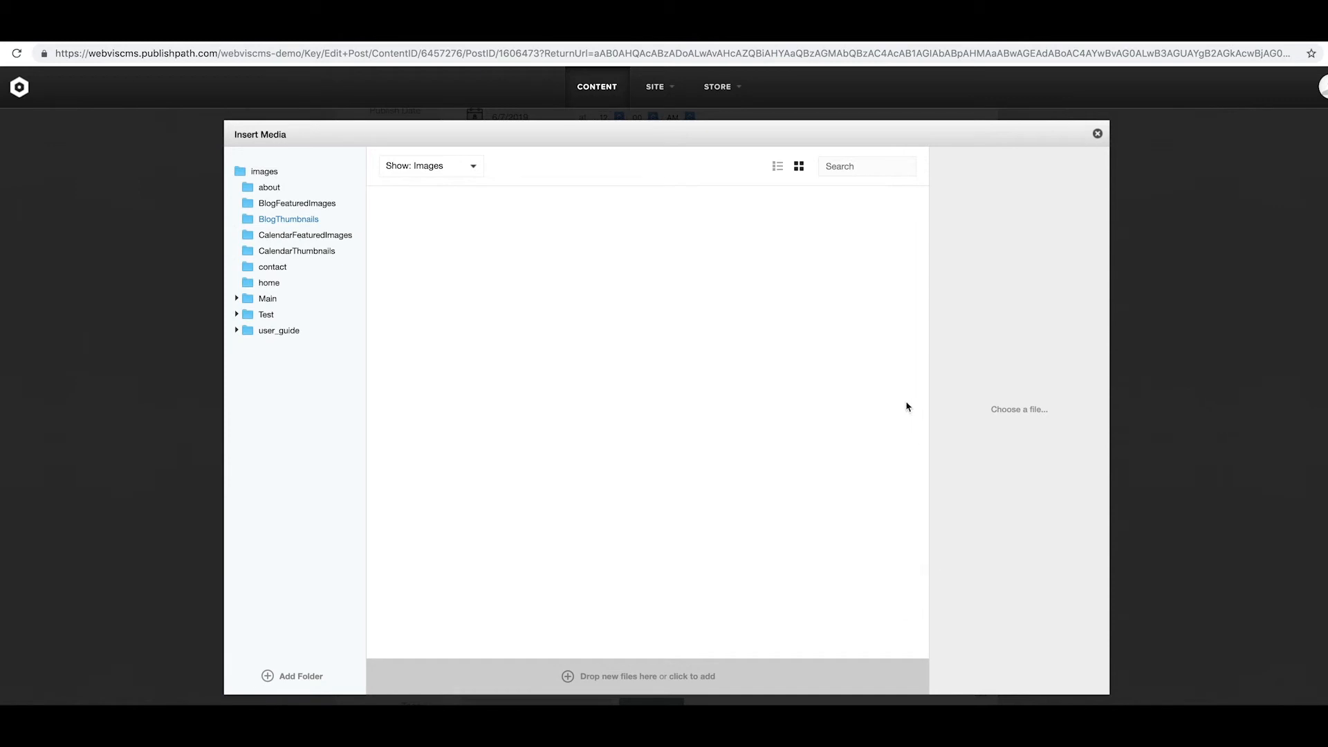
Step: Search the media library for "card" and insert Cardinal-winter.jpg into the blog post below the paragraph
click(852, 166)
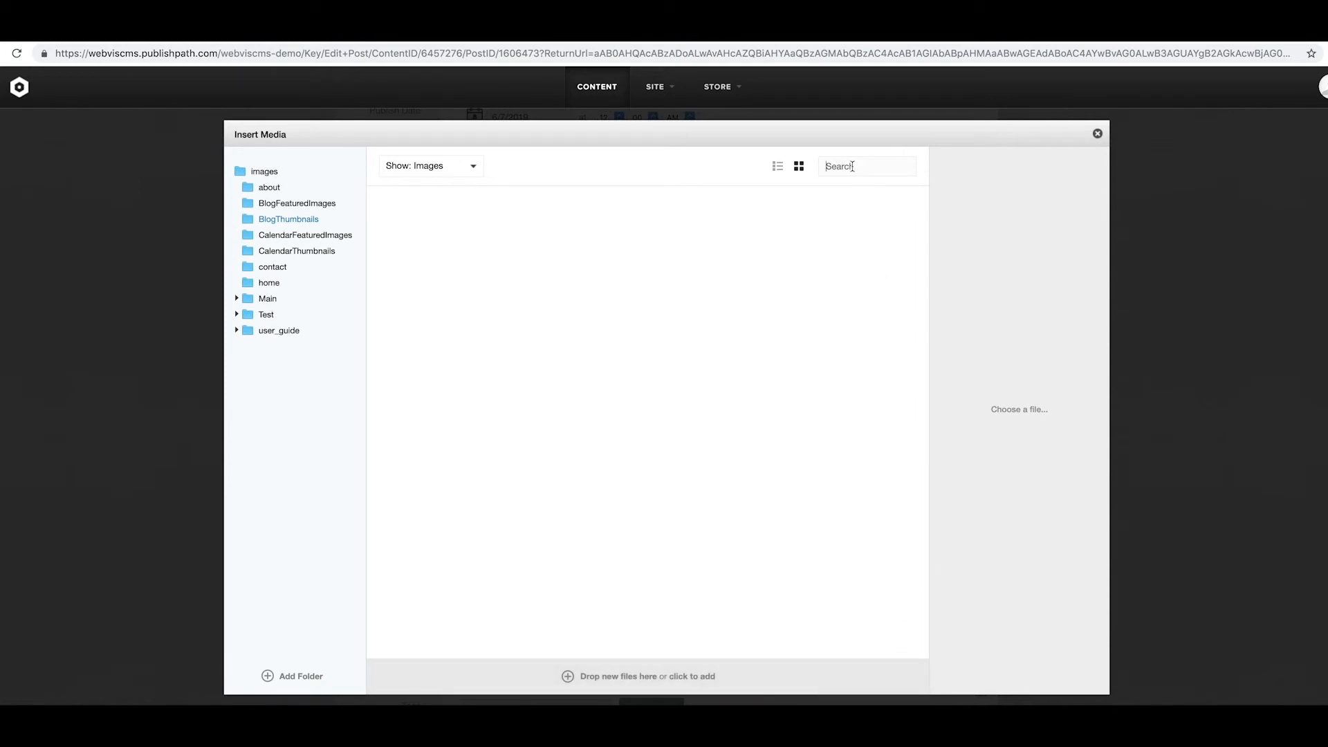
text(card)
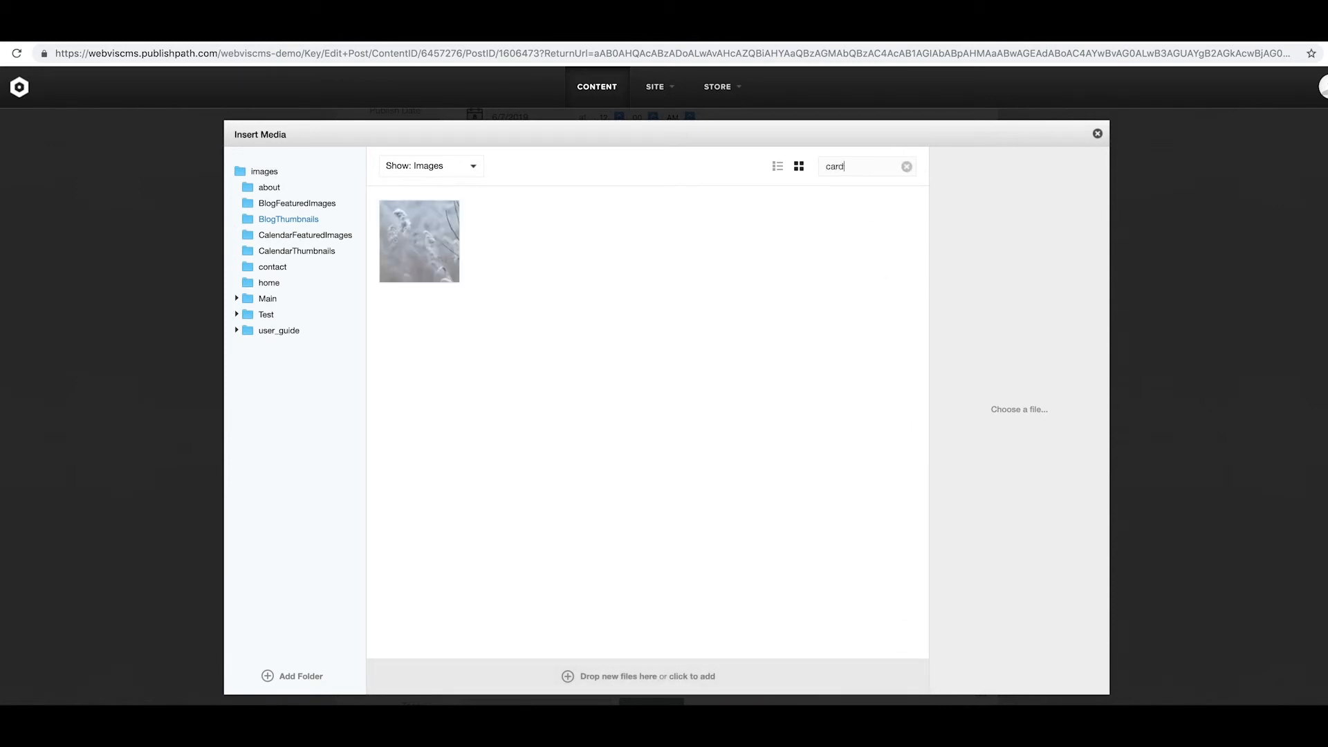
click(436, 256)
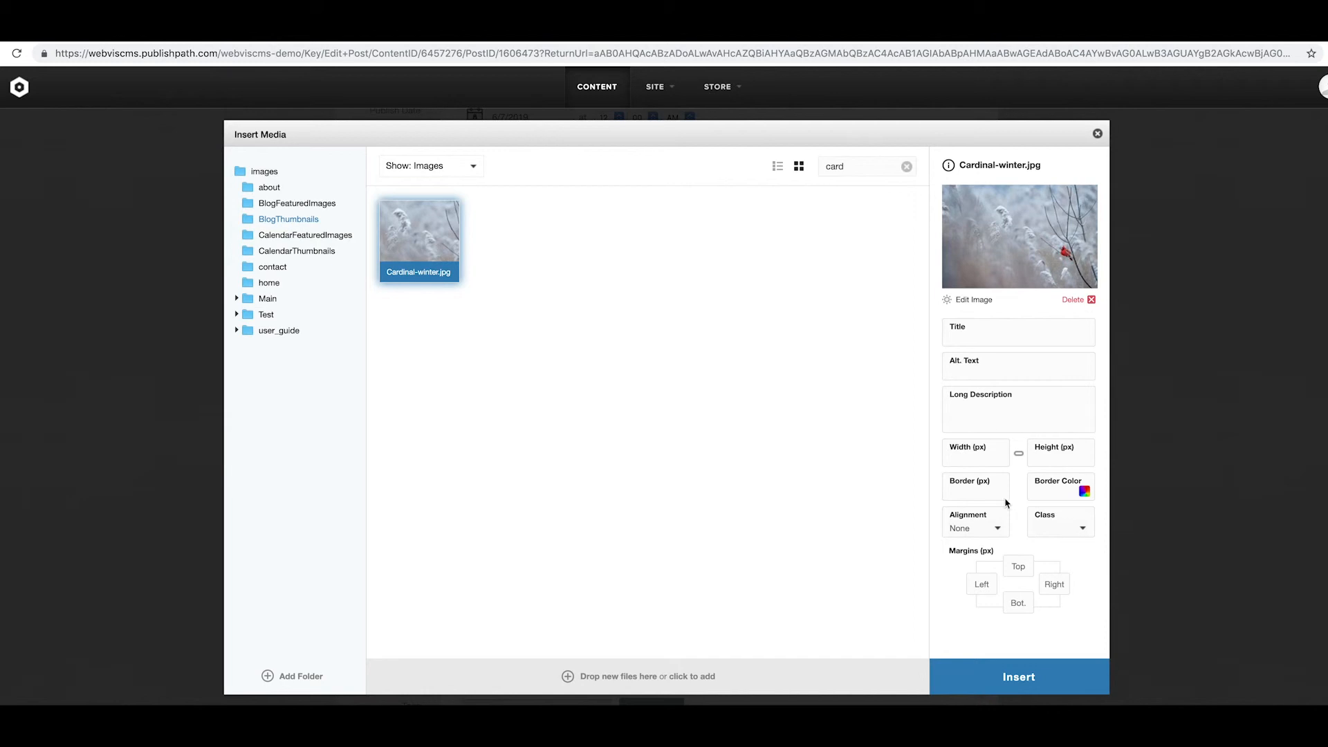
click(1002, 674)
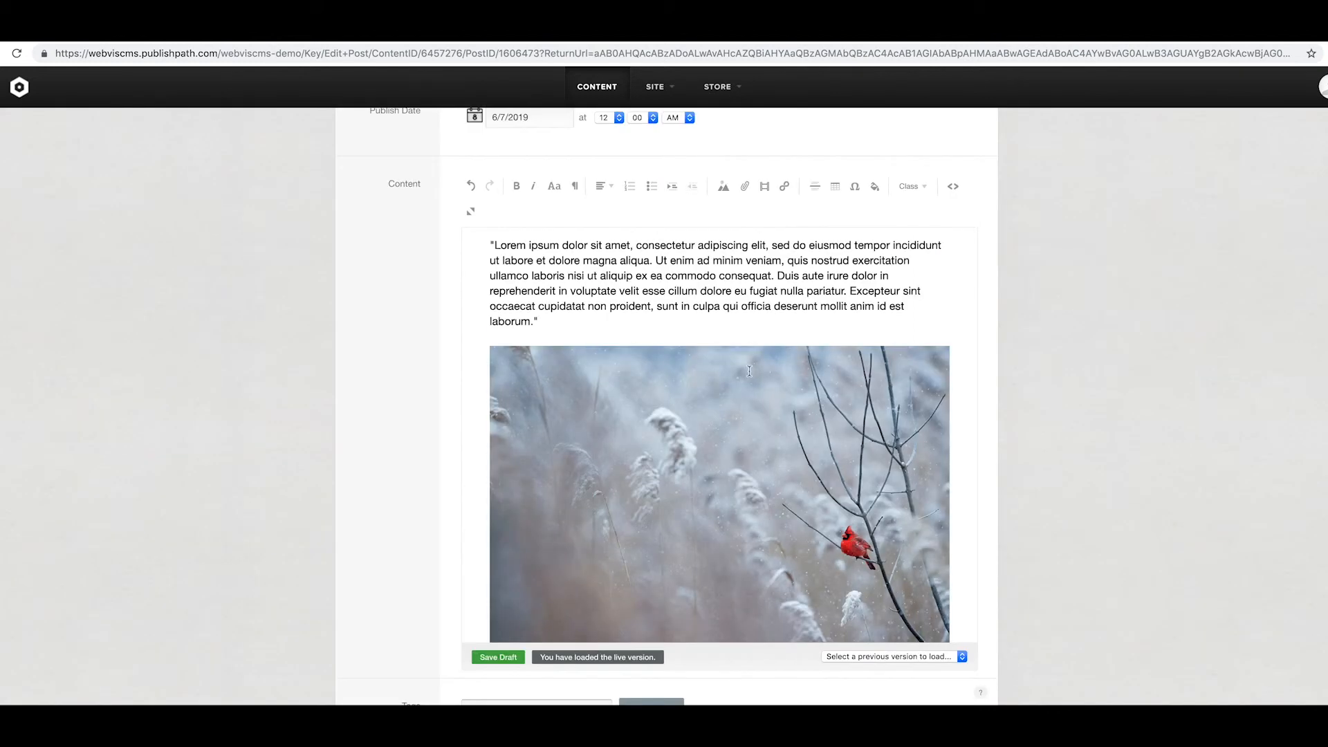
scroll(749, 372, down, 5)
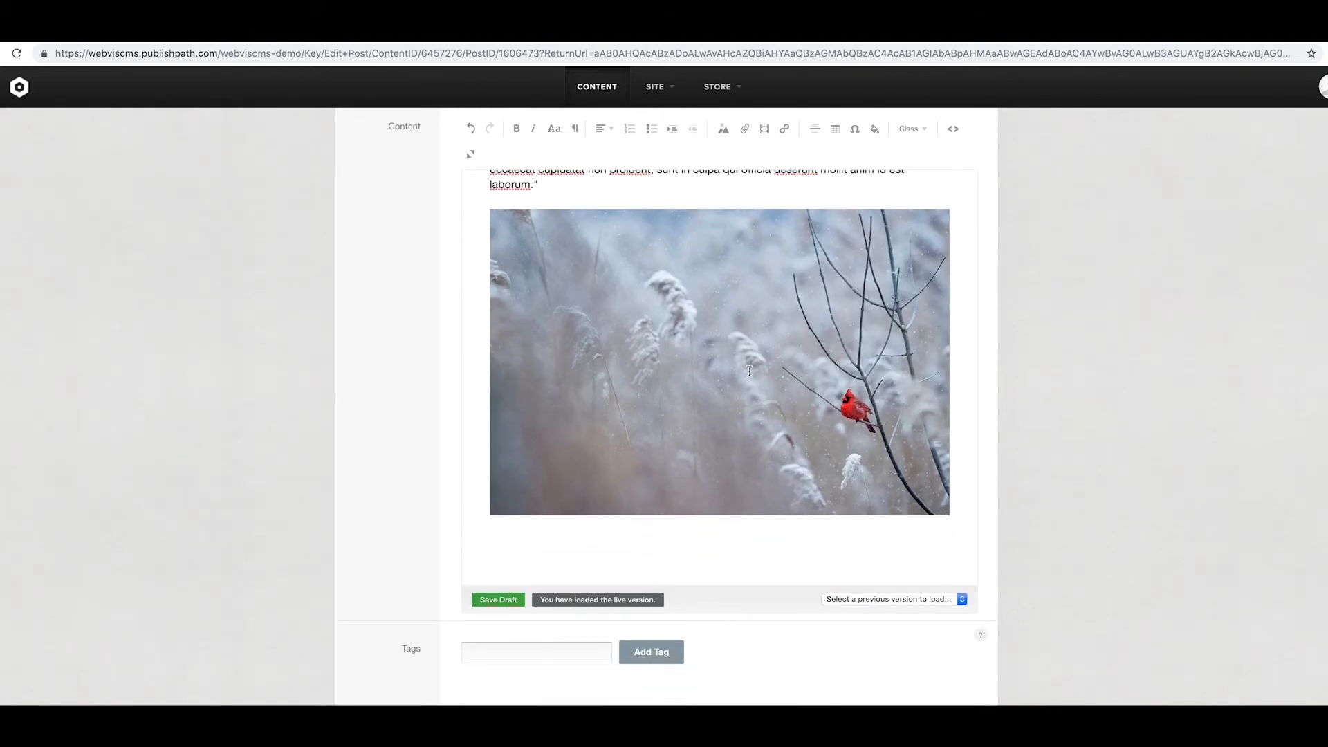
scroll(749, 371, up, 5)
scroll(750, 372, down, 3)
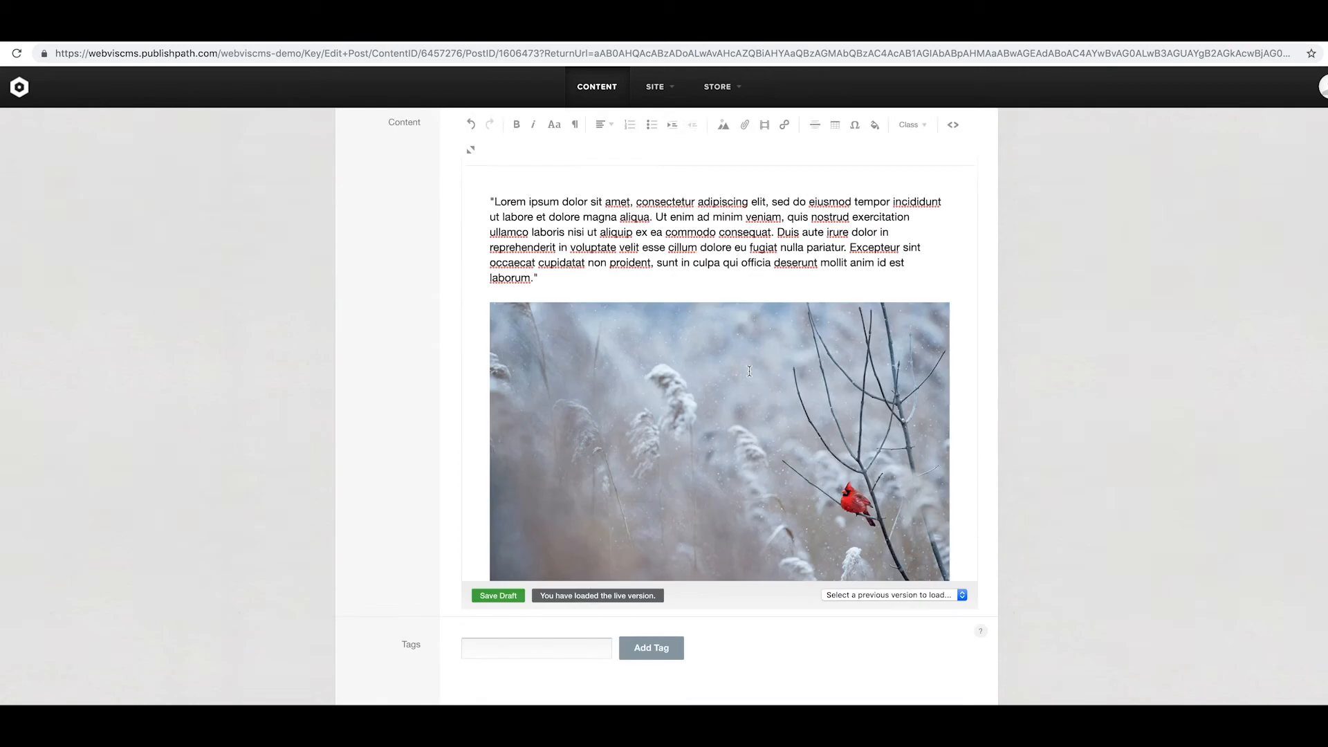
Step: Add the tags "blog" and "webvis" to the blog post and save it
scroll(749, 371, down, 5)
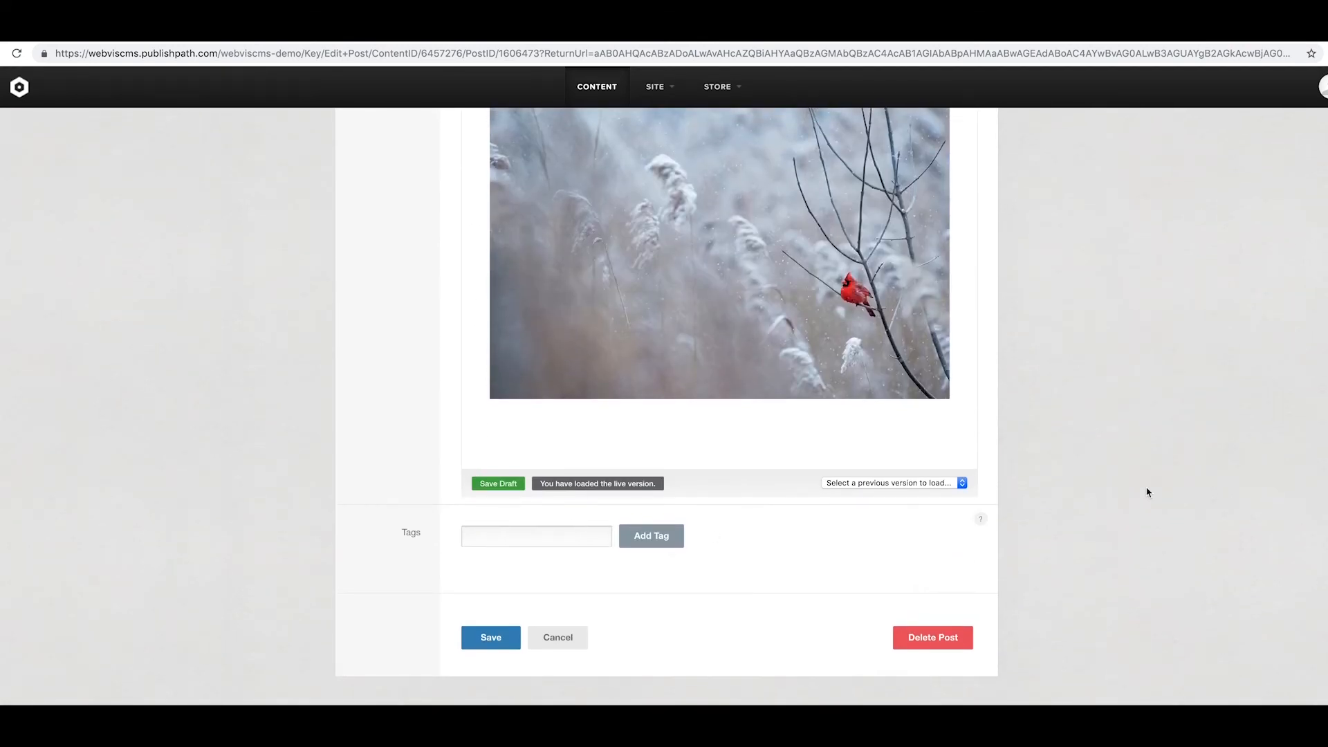
text(blog)
scroll(1112, 519, down, 1)
click(681, 543)
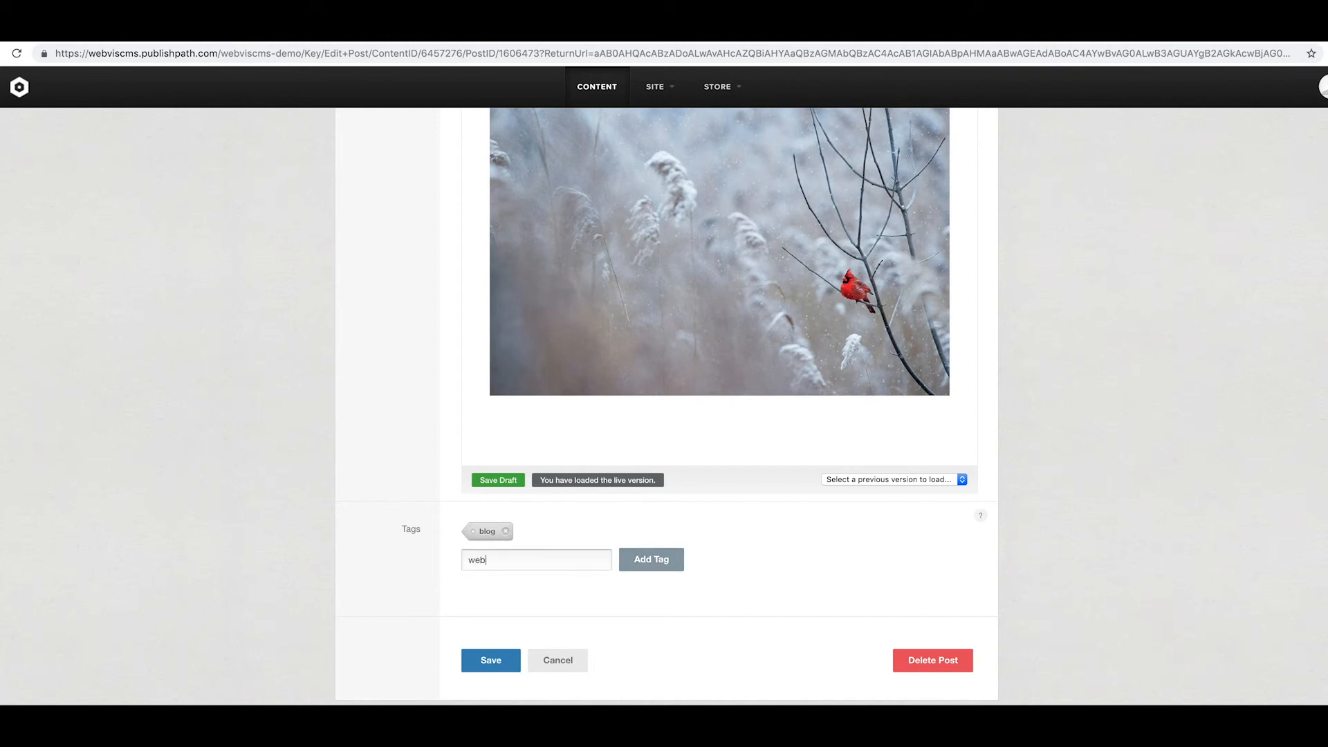
text(webvis)
click(642, 562)
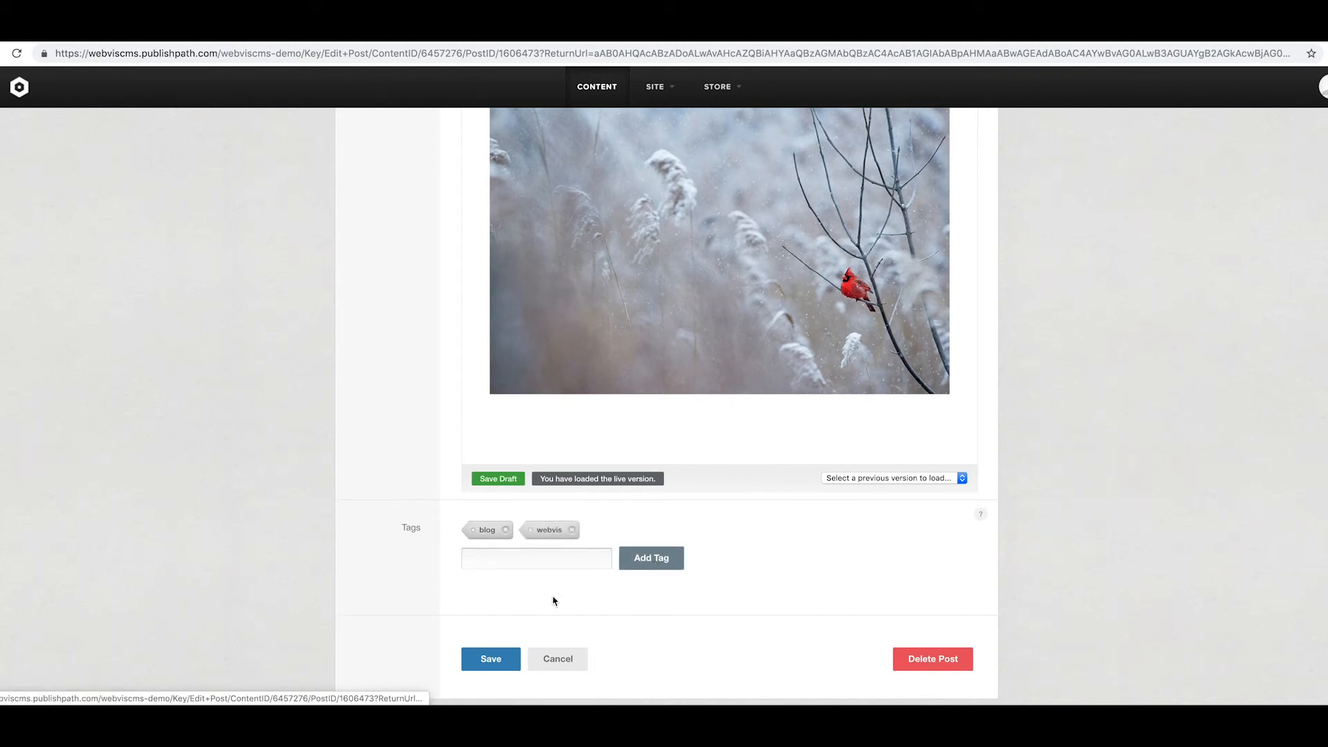
click(487, 659)
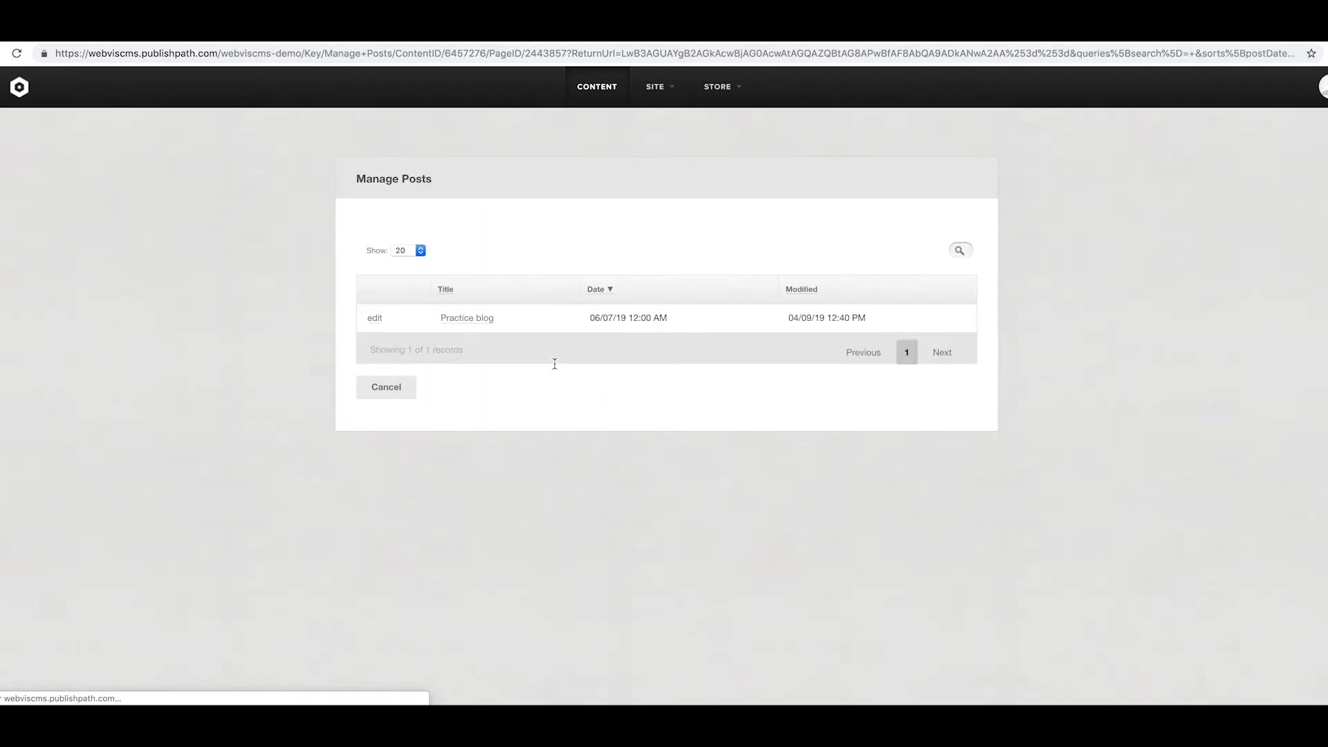
Step: View the published Practice blog post and check its text, image, tags and comment section
click(462, 319)
scroll(483, 320, down, 5)
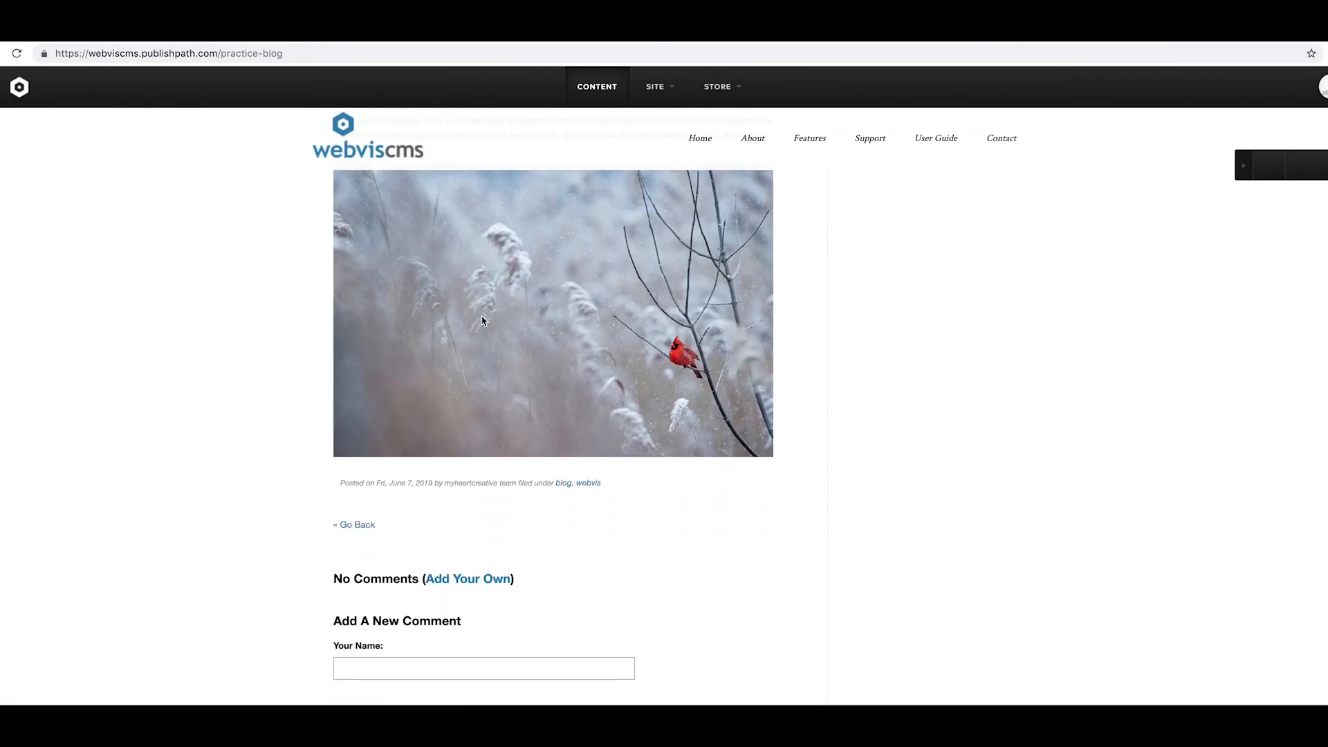
scroll(483, 319, up, 5)
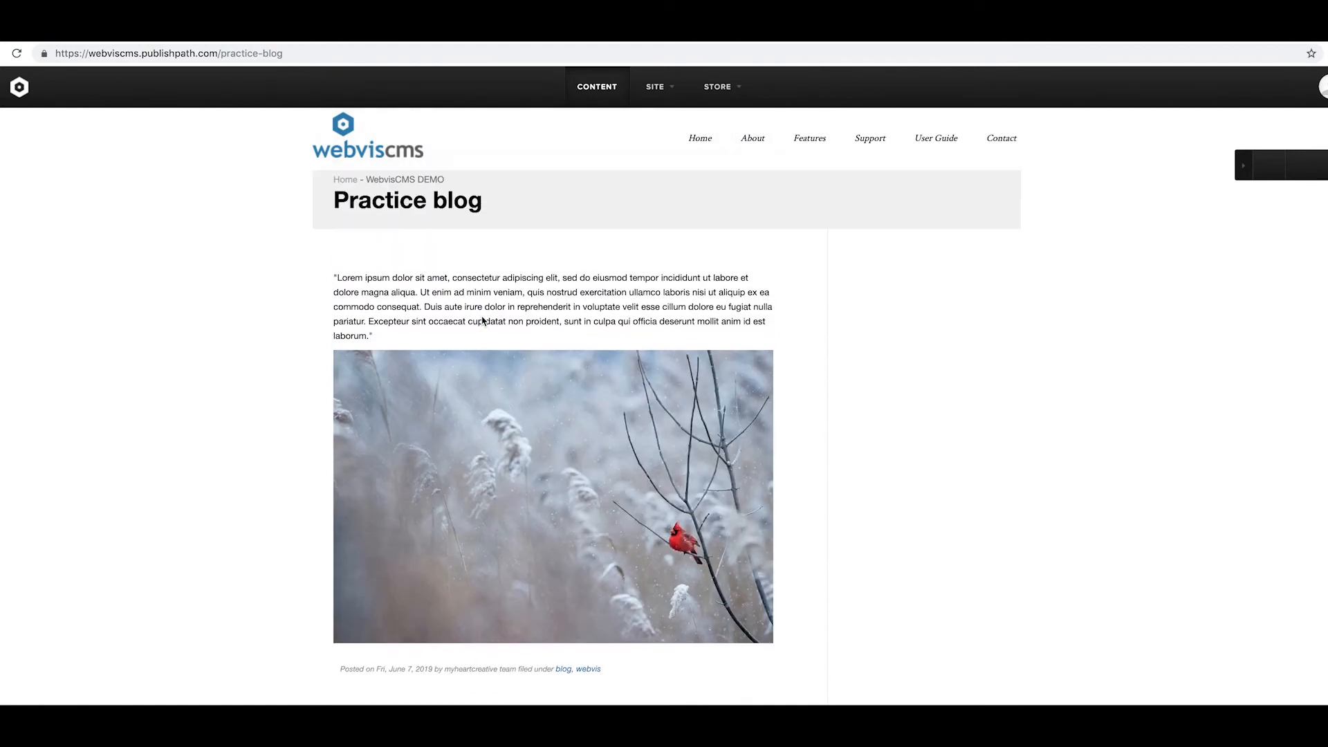
scroll(482, 316, down, 4)
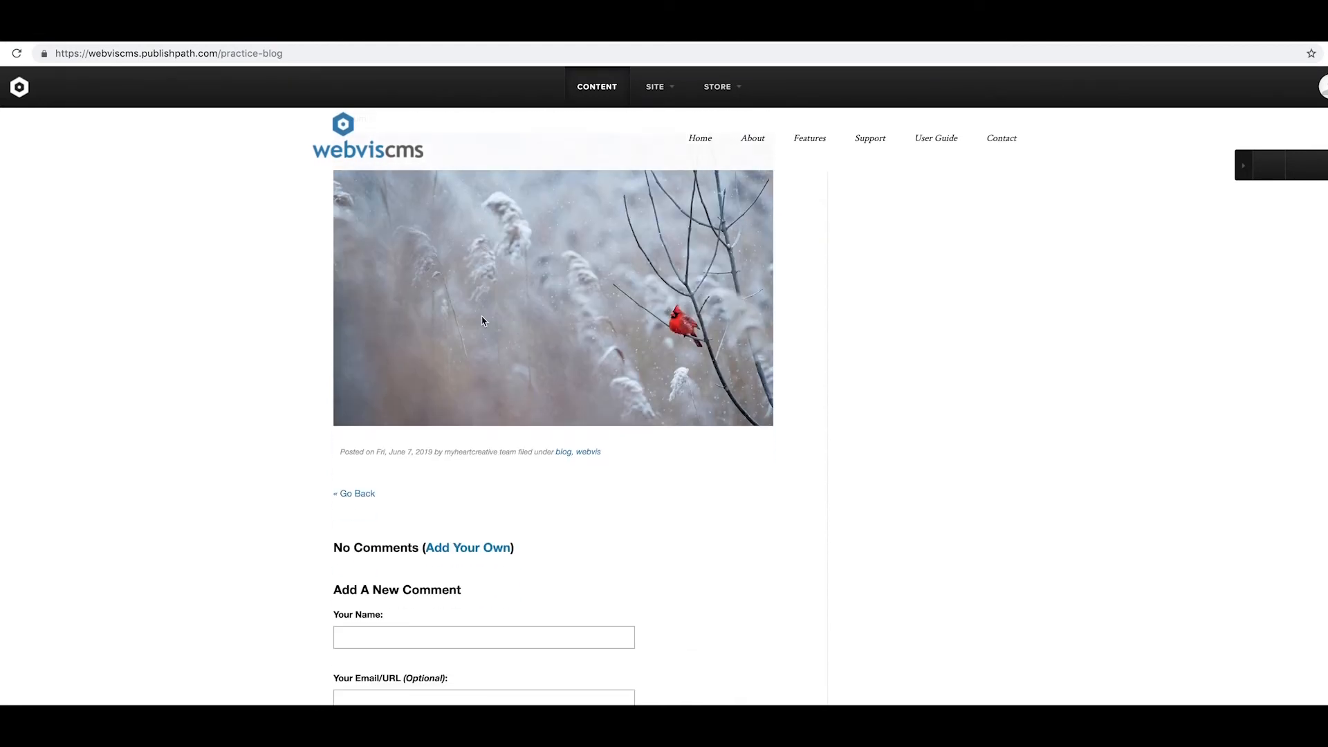
scroll(471, 322, up, 4)
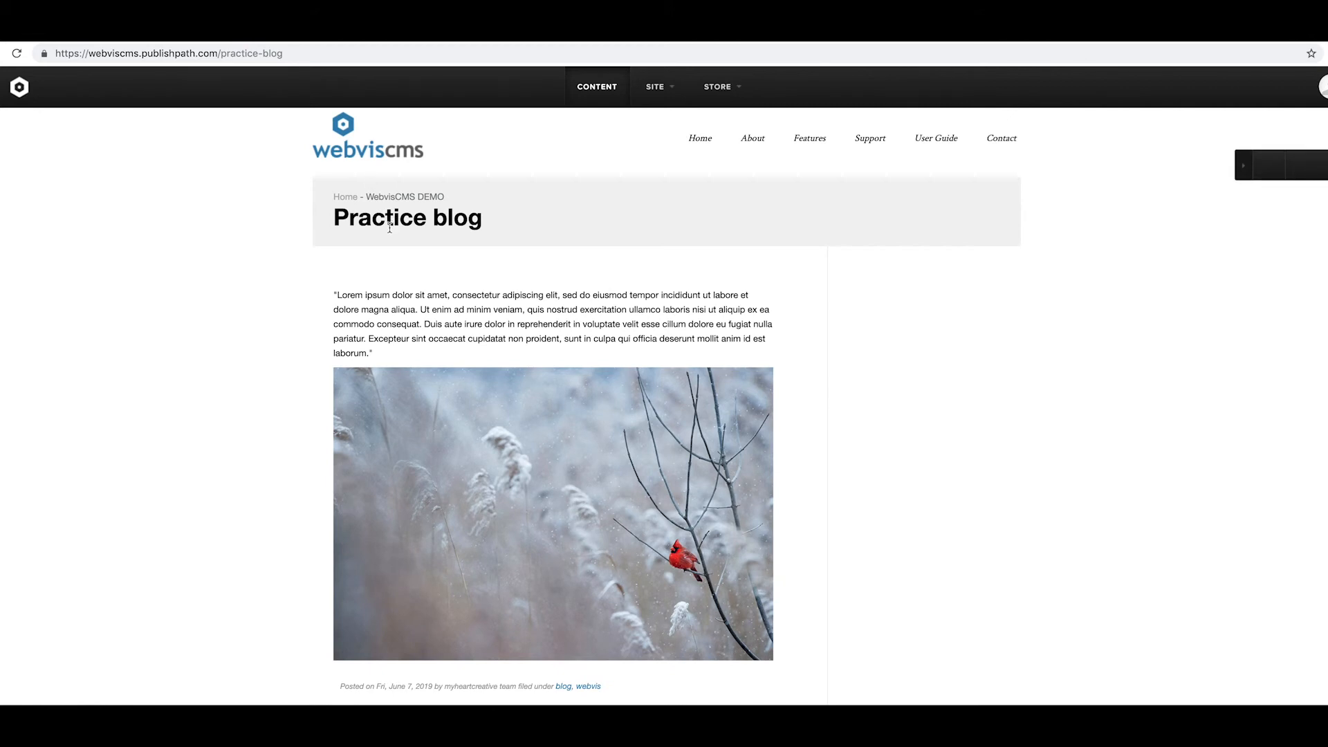
Step: Reopen the Practice blog post for editing and upload Fall-leaves.jpg as its feature image
click(16, 54)
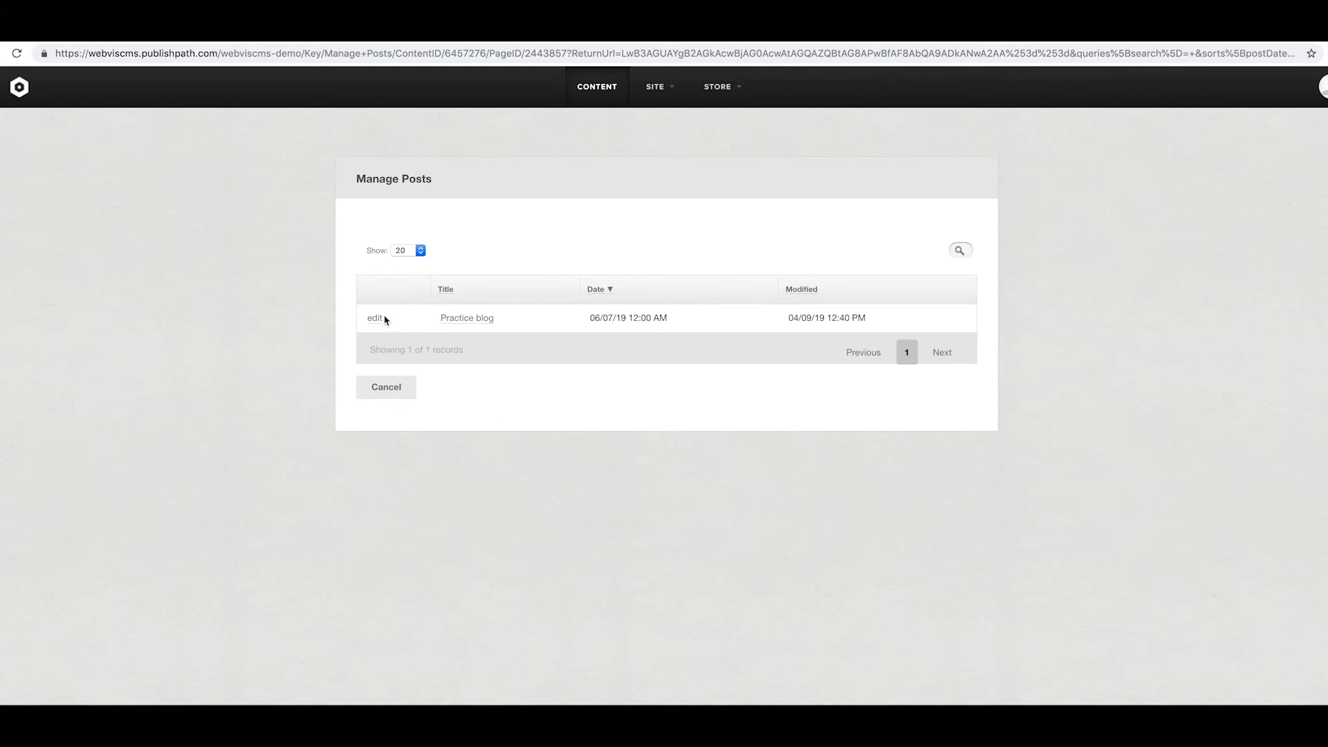
click(374, 319)
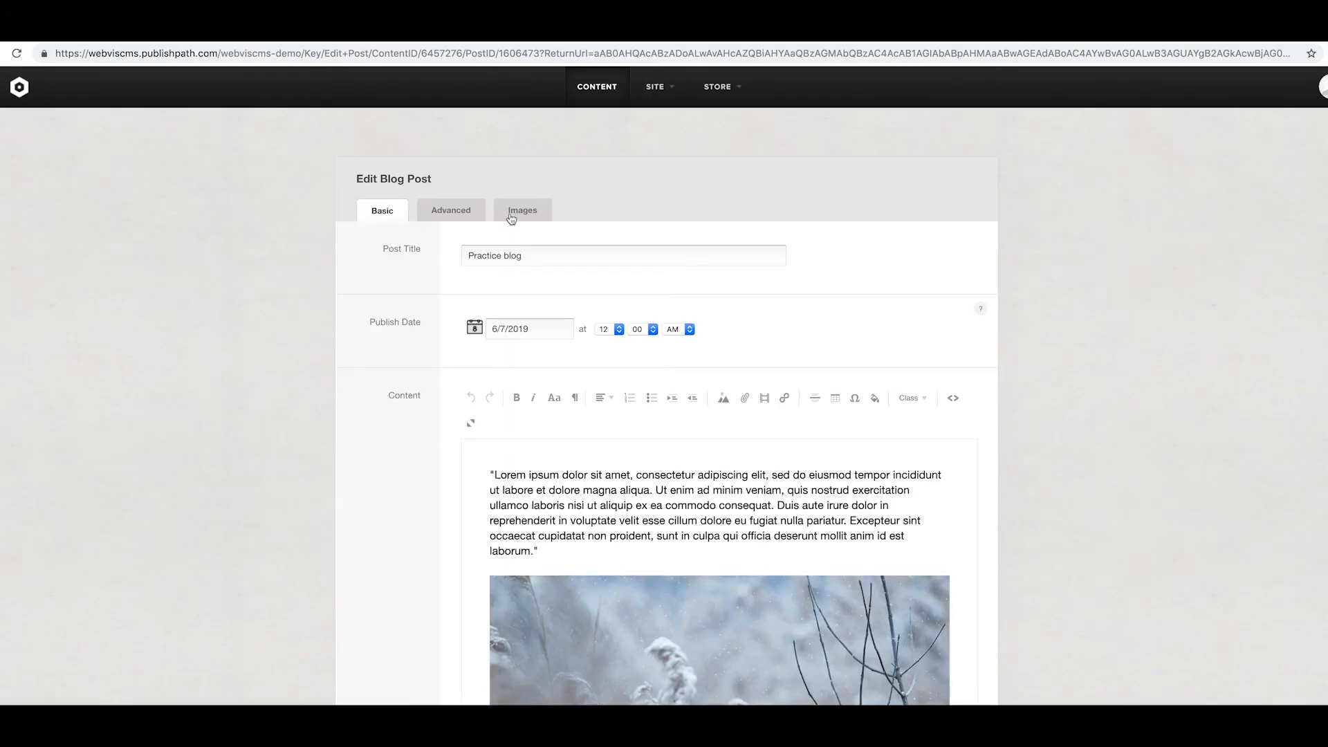
click(512, 217)
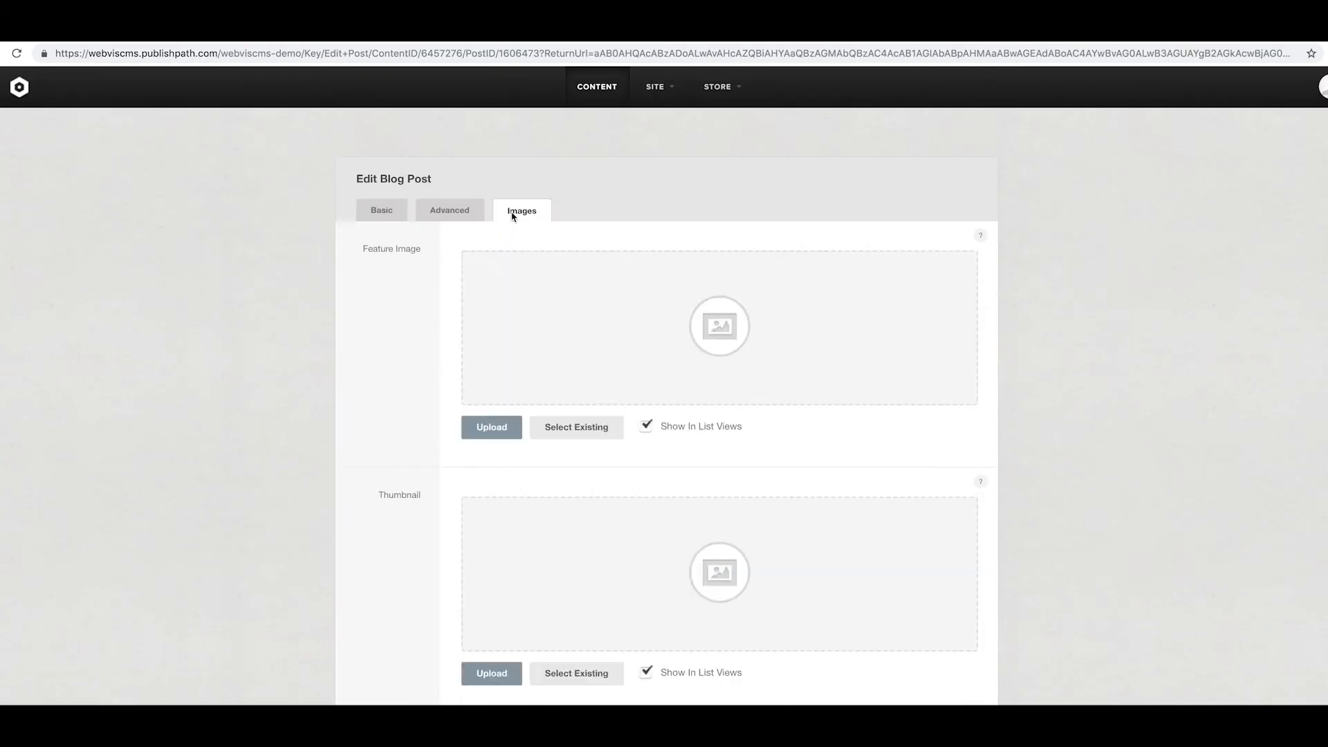
click(492, 429)
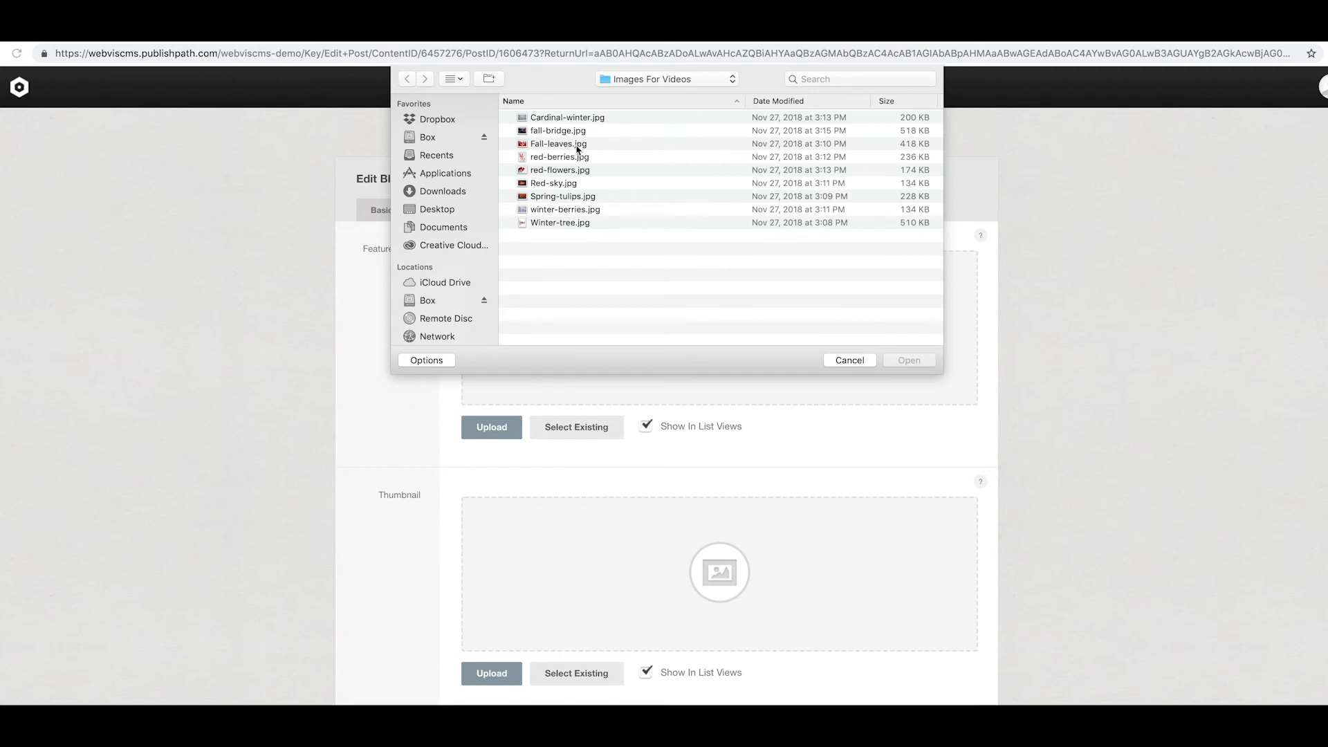
click(578, 147)
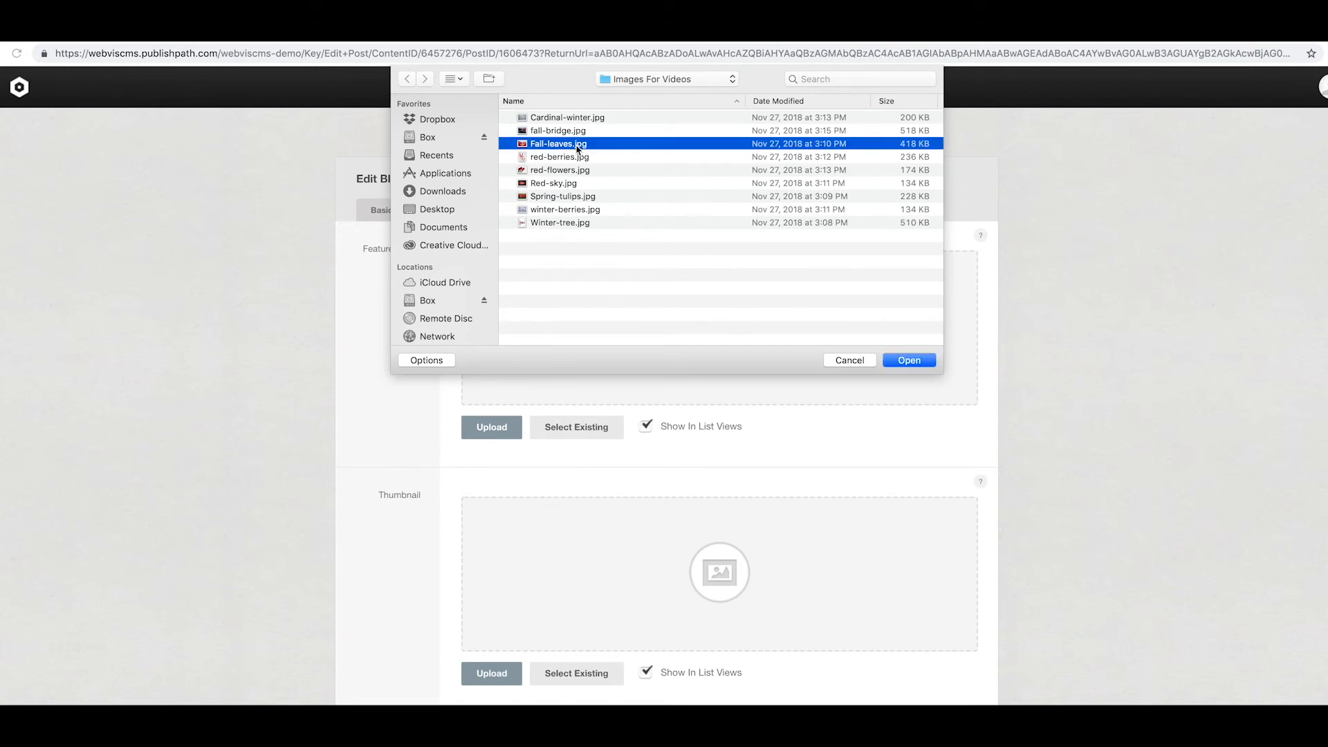
click(932, 362)
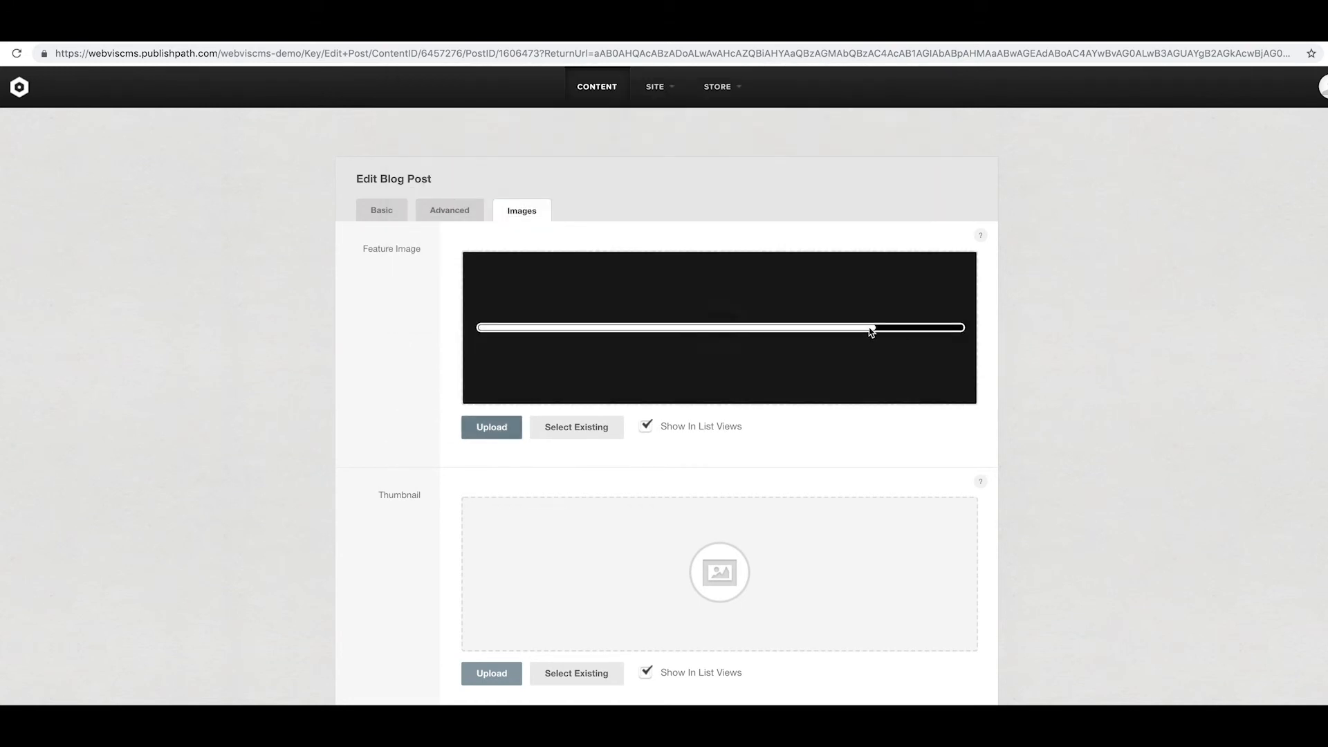
Step: Open the file chooser for the post's thumbnail image and save the blog post
click(491, 673)
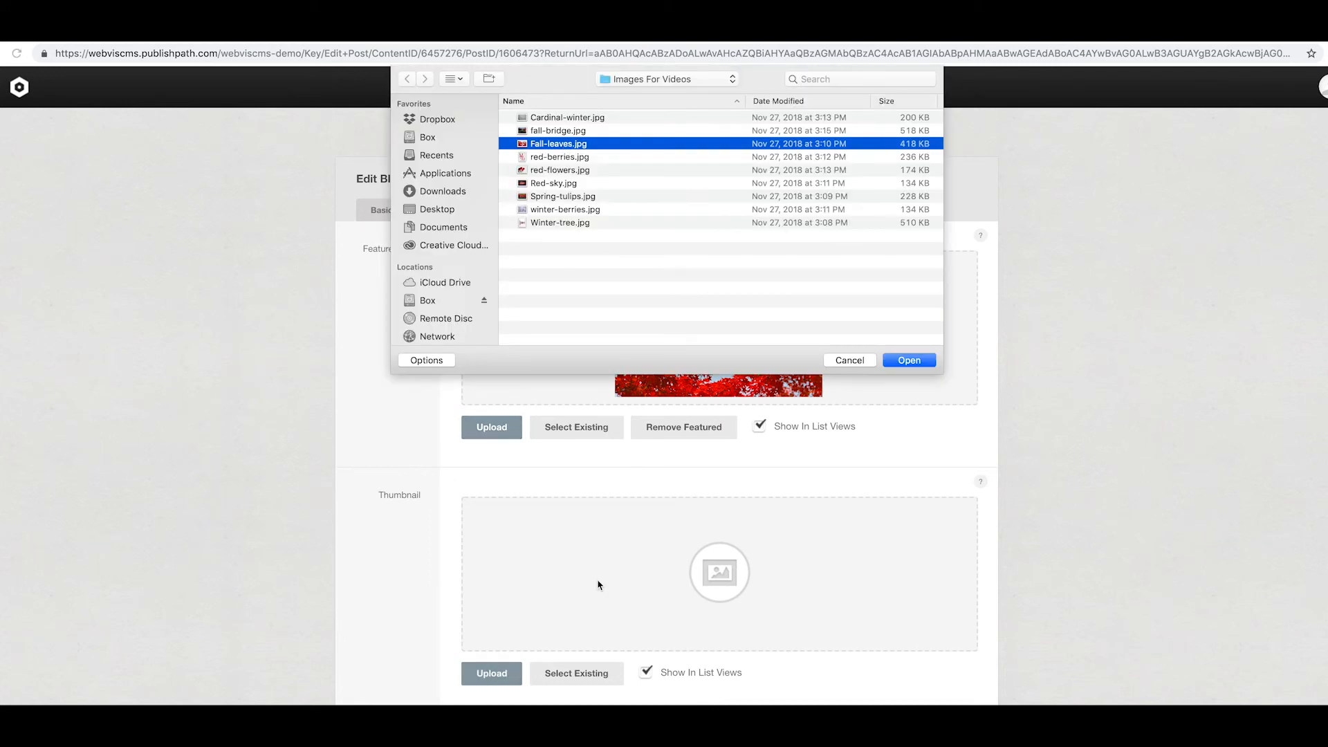
click(487, 632)
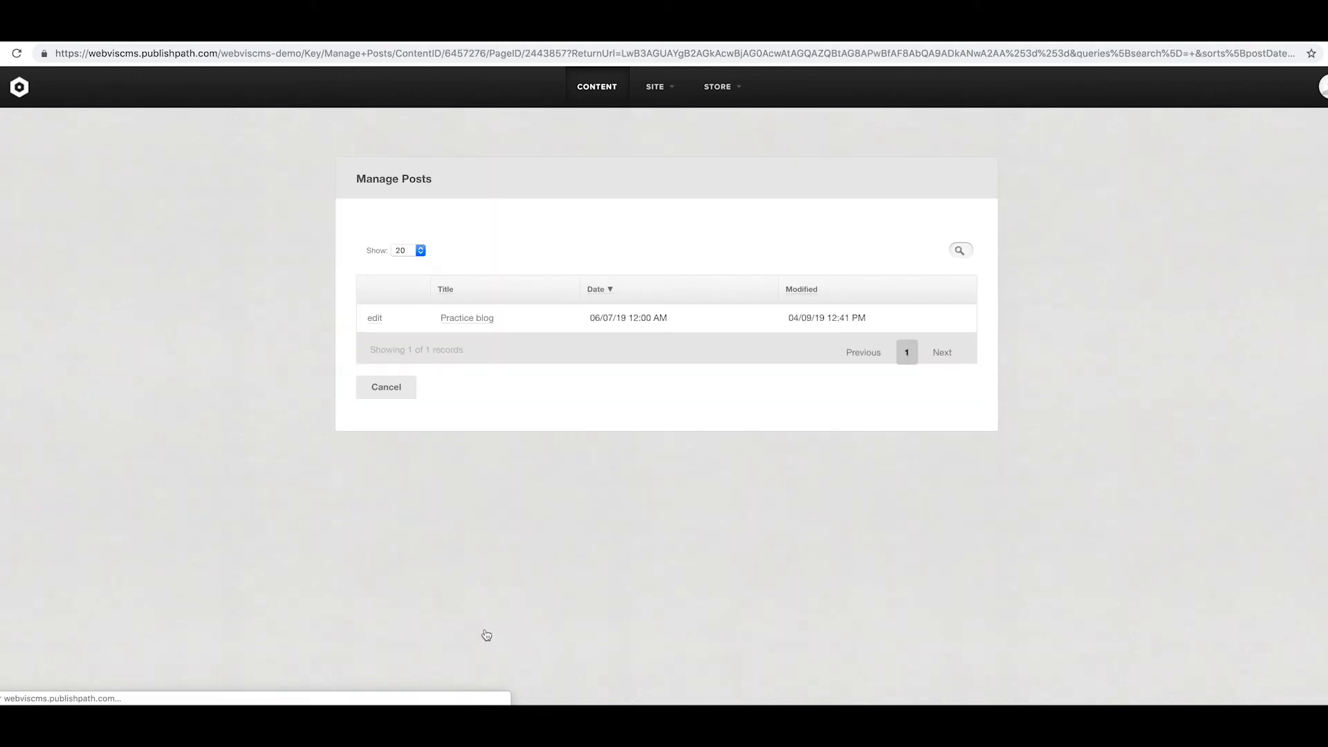
Step: View the published Practice blog post and examine its feature image and content
click(453, 323)
scroll(218, 318, down, 3)
scroll(218, 318, down, 5)
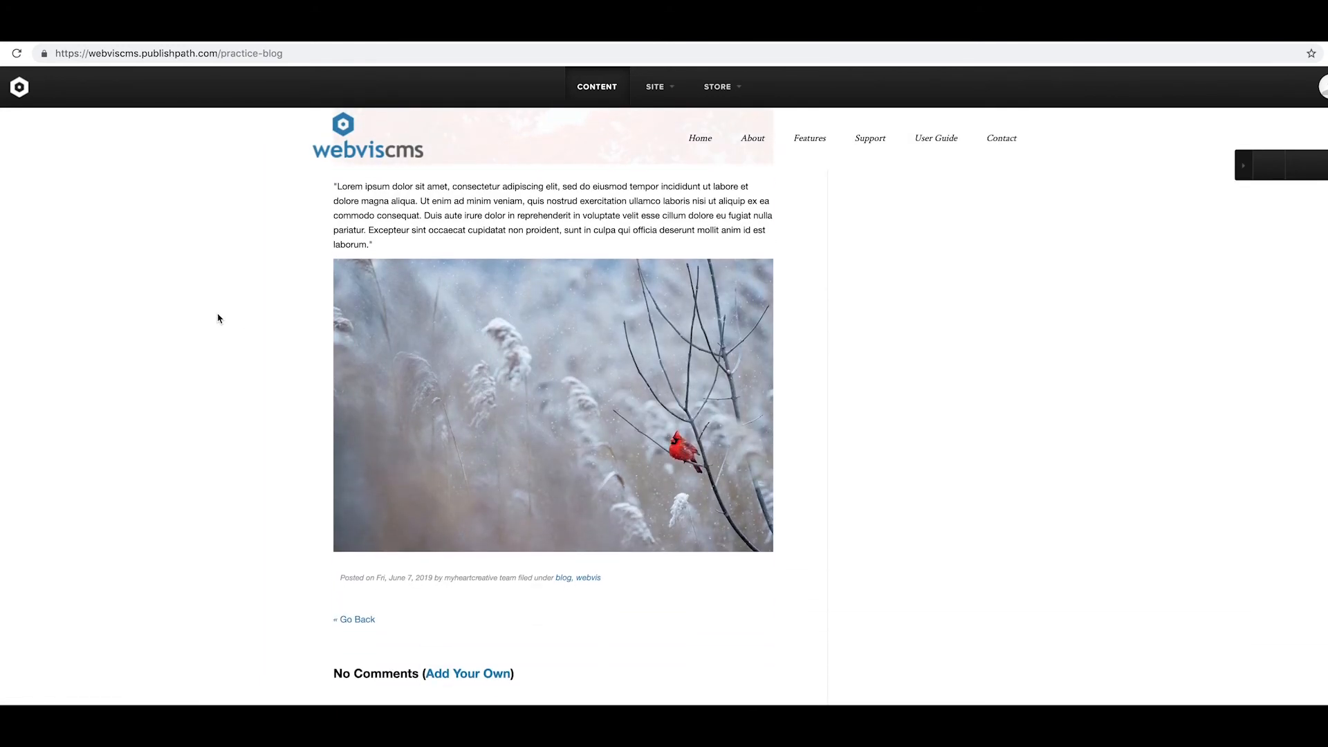
scroll(218, 319, down, 1)
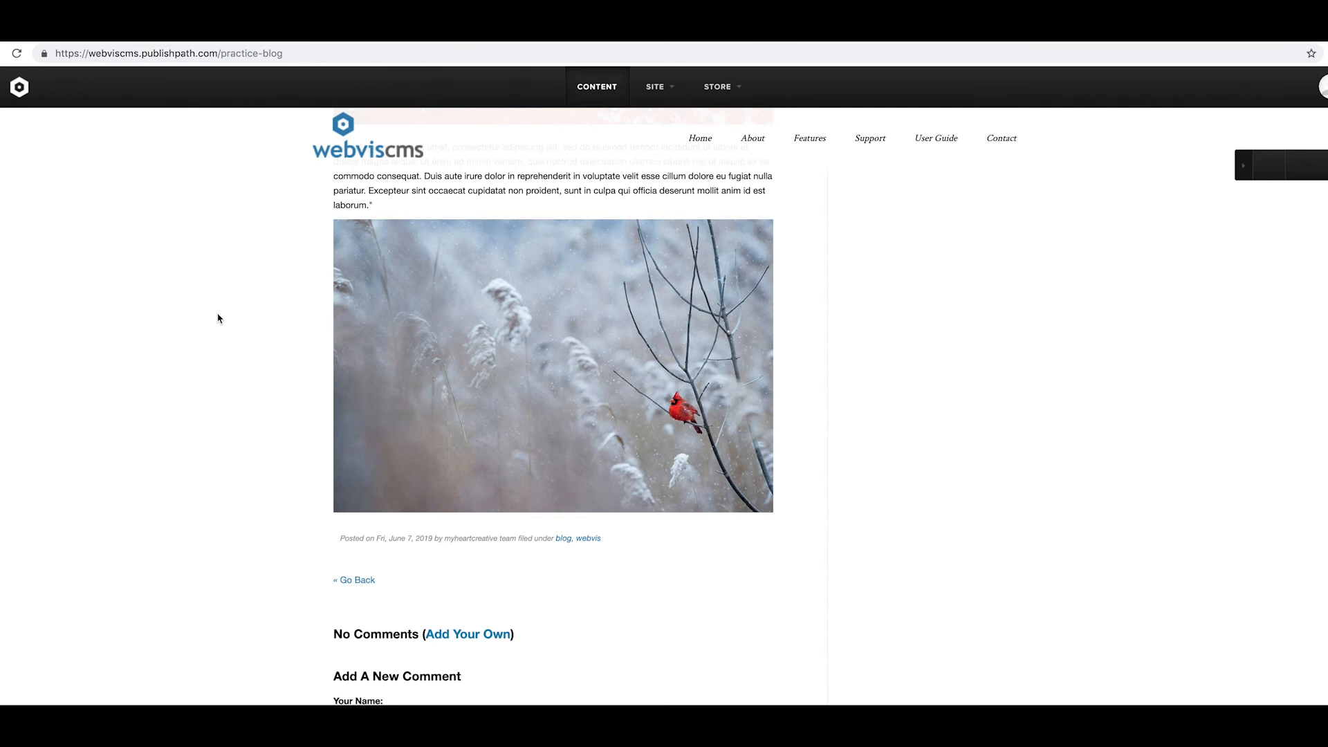
scroll(218, 318, down, 1)
scroll(218, 319, up, 7)
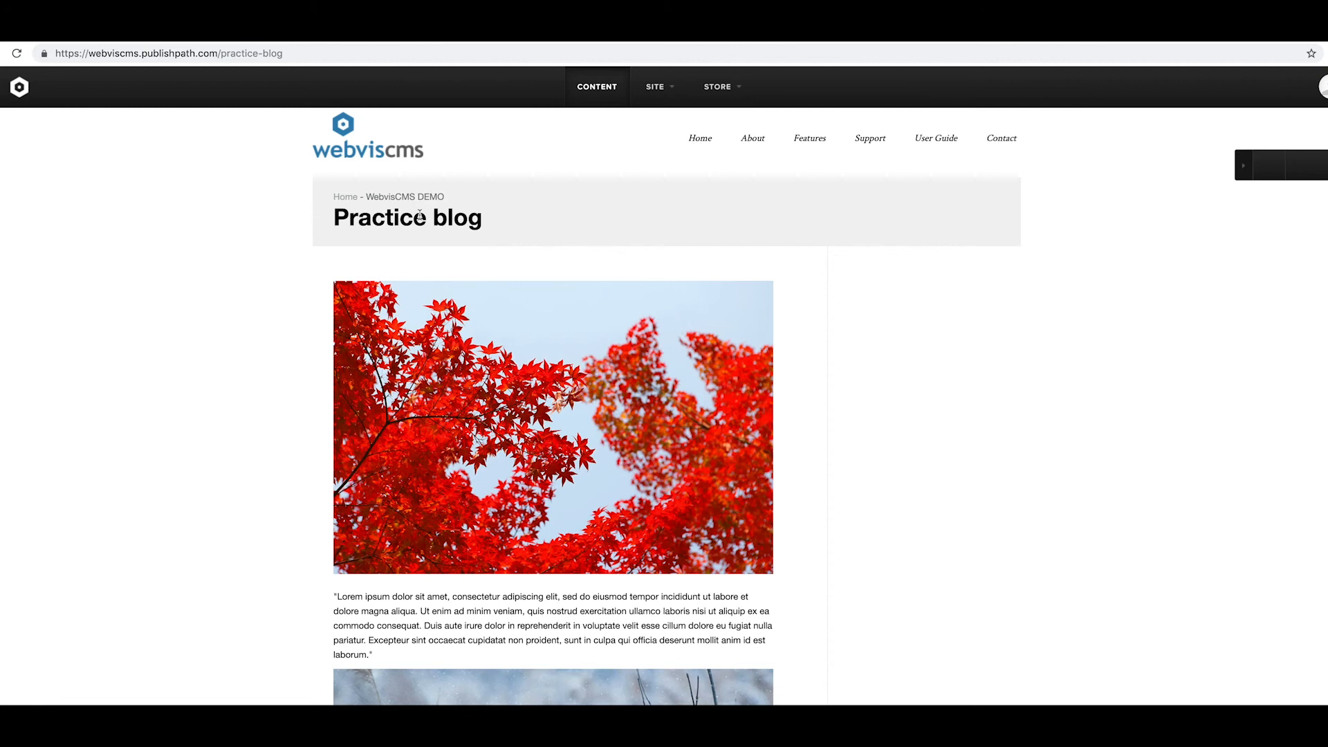
Step: View the WebvisCMS DEMO page from the site's Page Manager
click(674, 96)
click(658, 172)
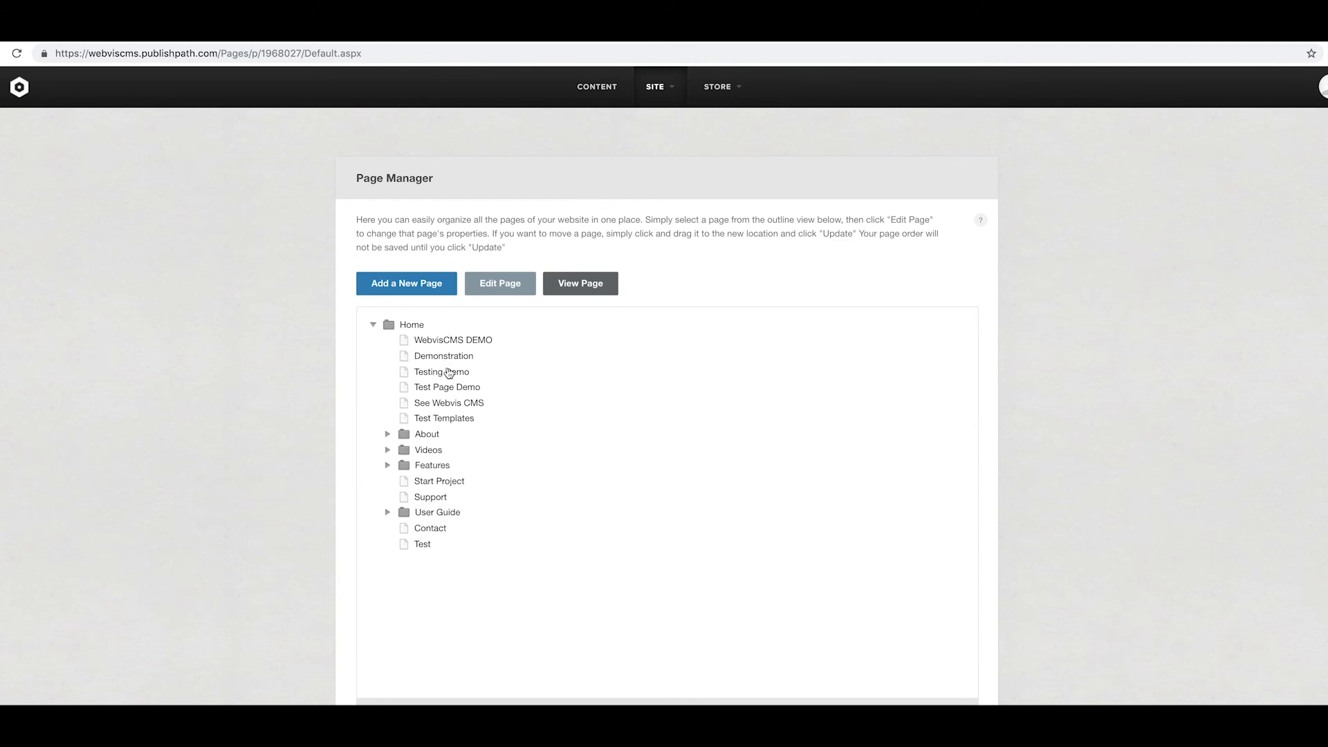
click(453, 341)
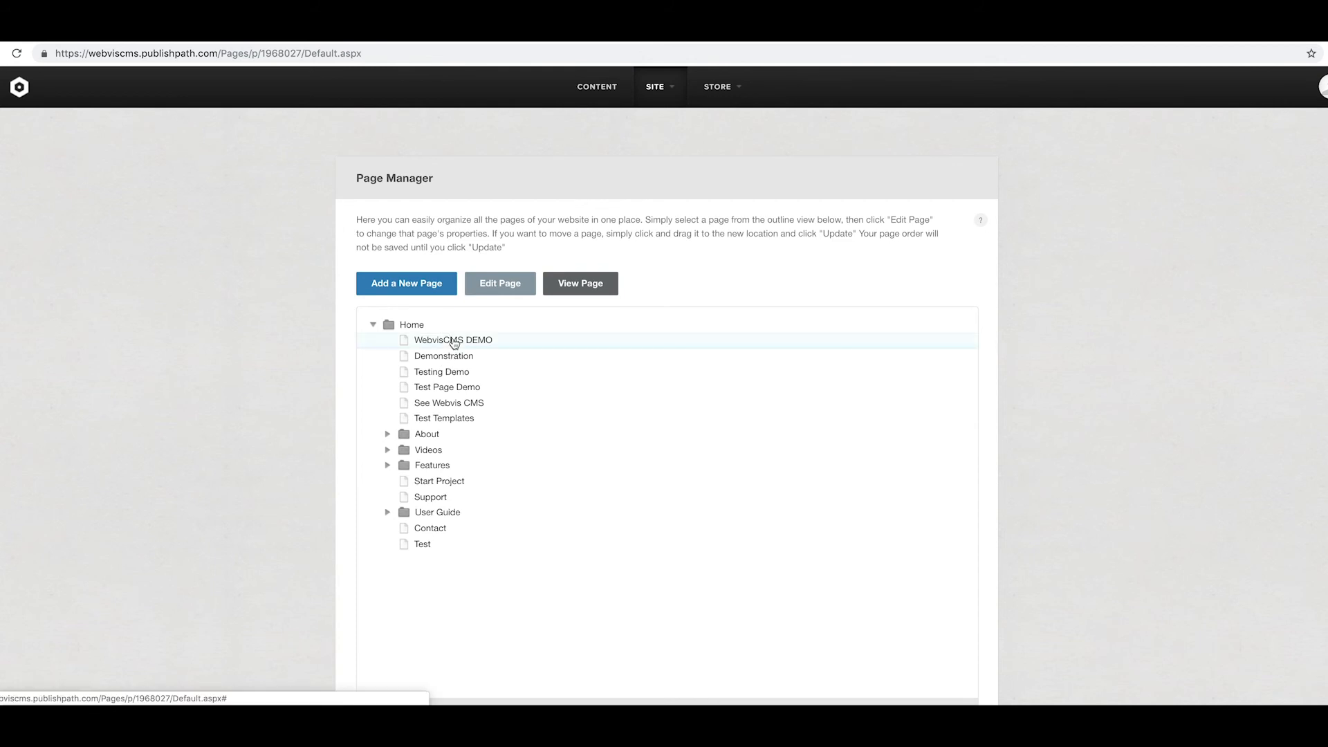
click(572, 288)
Step: Create a new post in the page's Blog element and title it "test blog"
scroll(548, 273, down, 10)
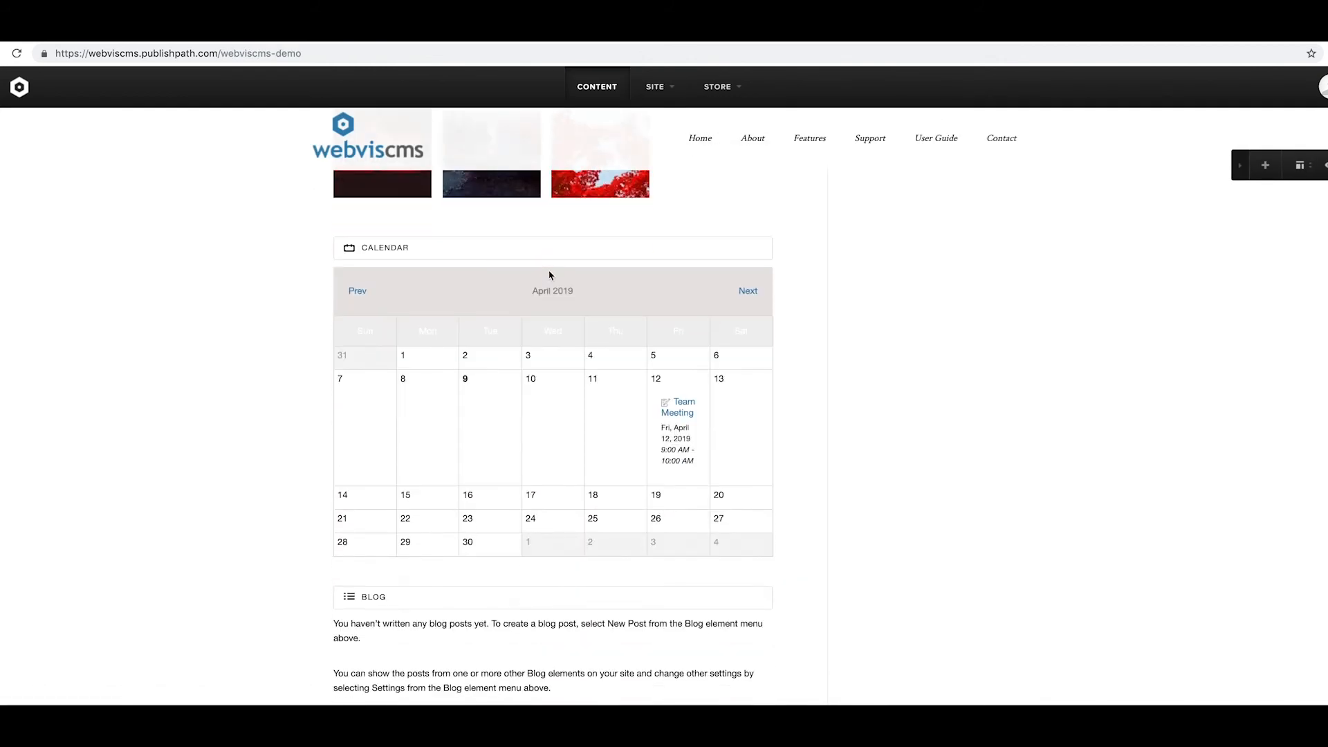
scroll(550, 275, down, 2)
click(350, 264)
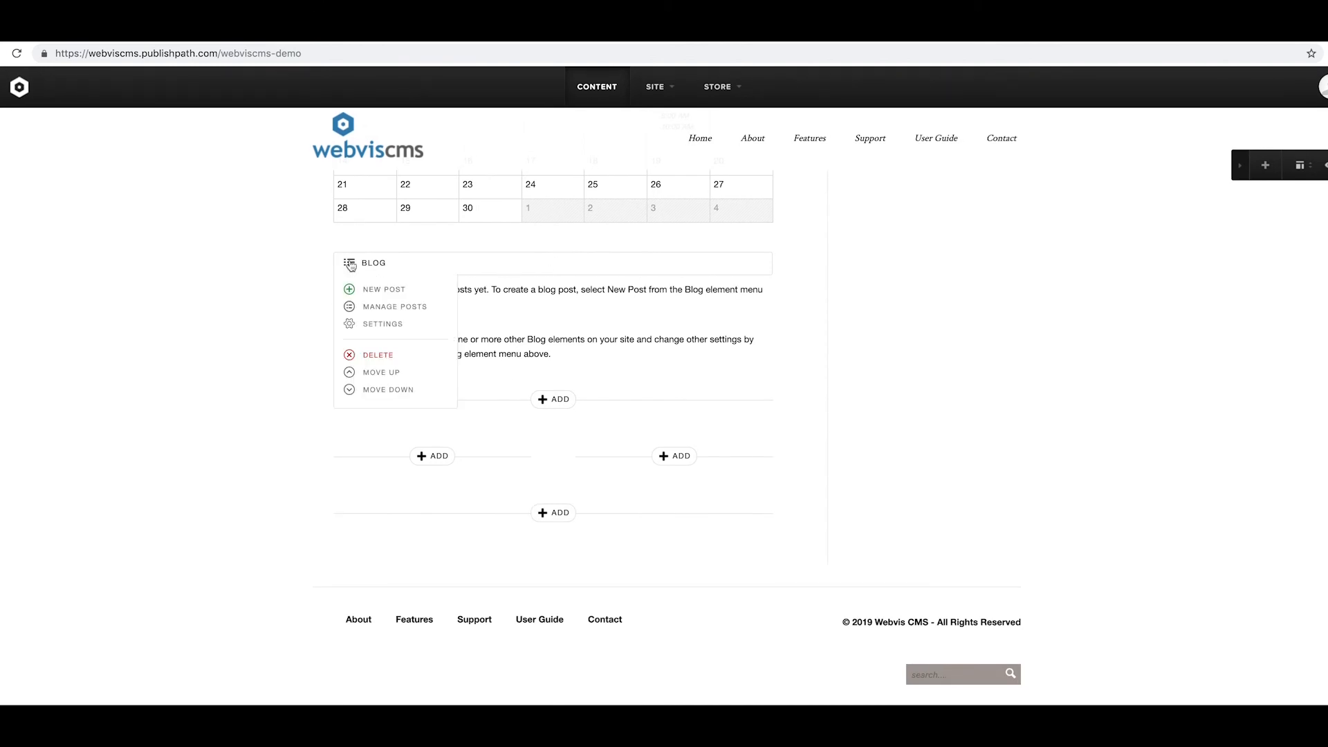
click(393, 293)
click(499, 251)
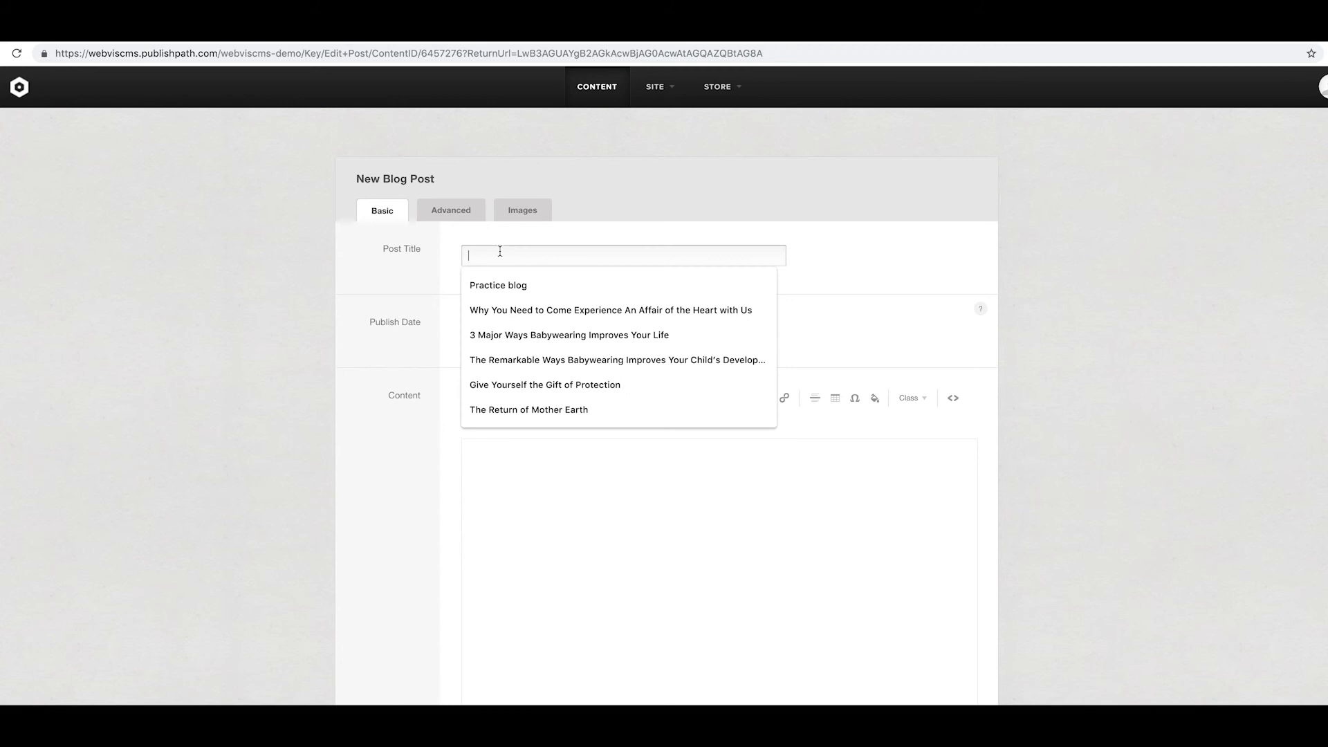
text(test blog)
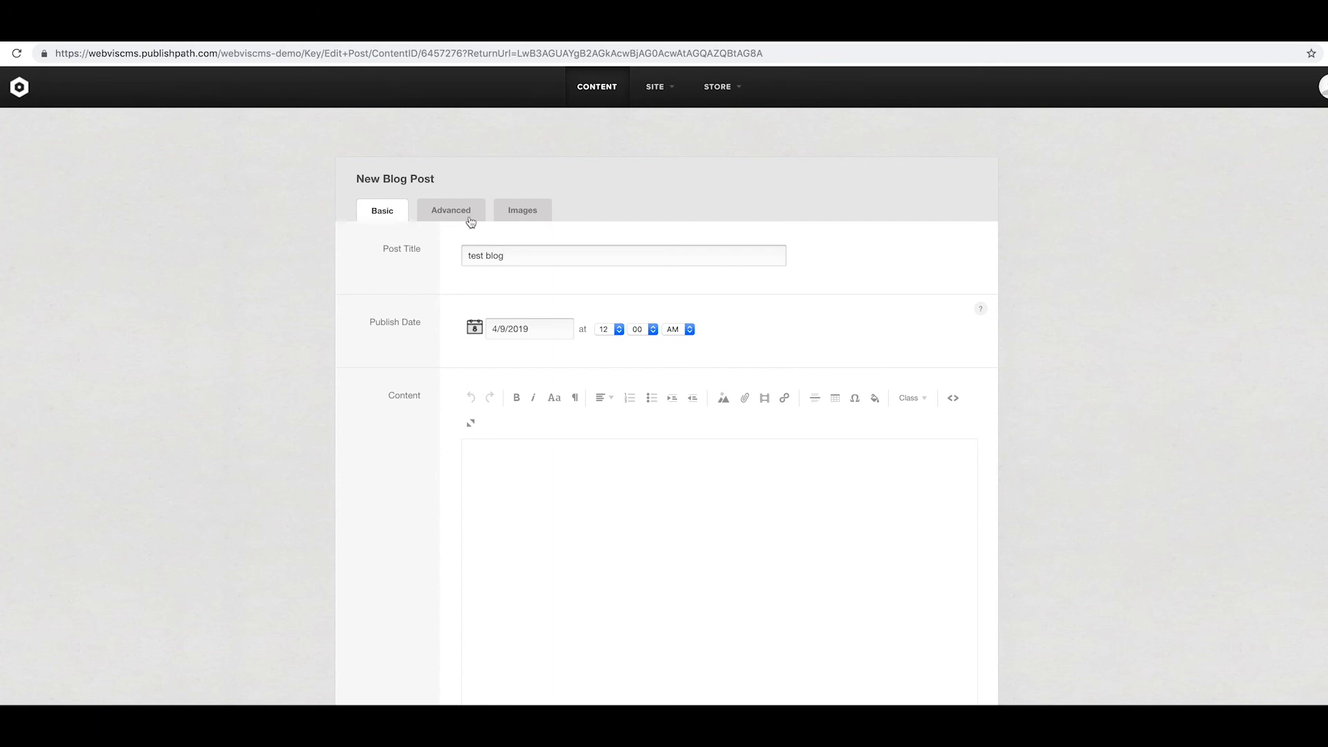
Step: Set the new post's publish date to June 7, 2019 and save the post
click(475, 326)
click(633, 327)
click(632, 328)
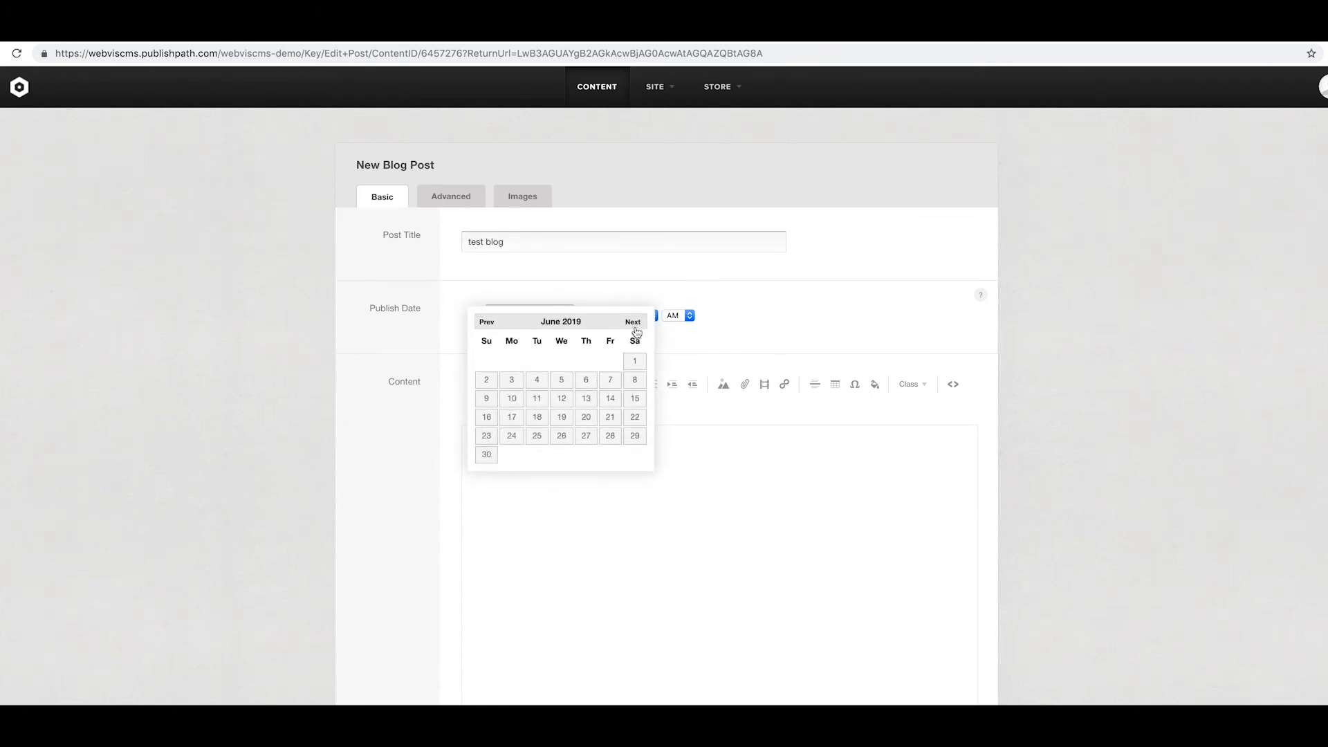
click(602, 378)
scroll(705, 277, down, 7)
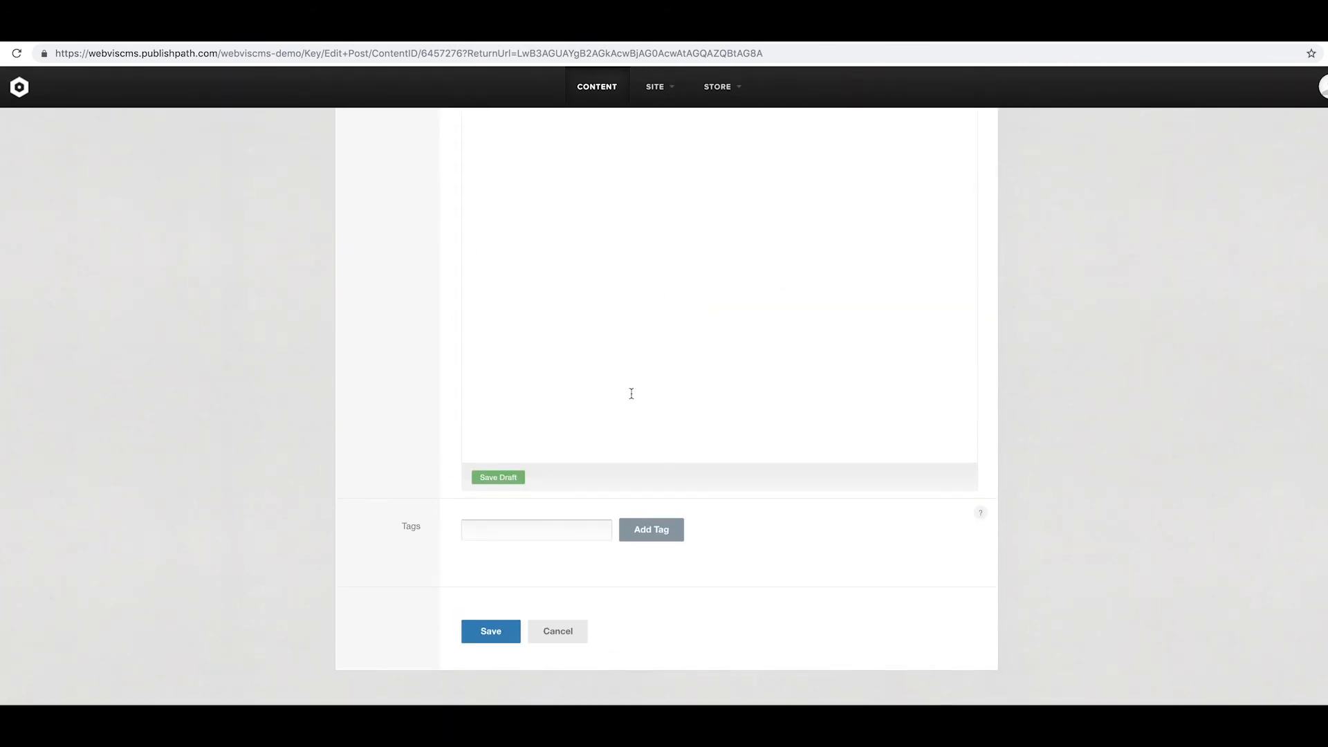
click(491, 631)
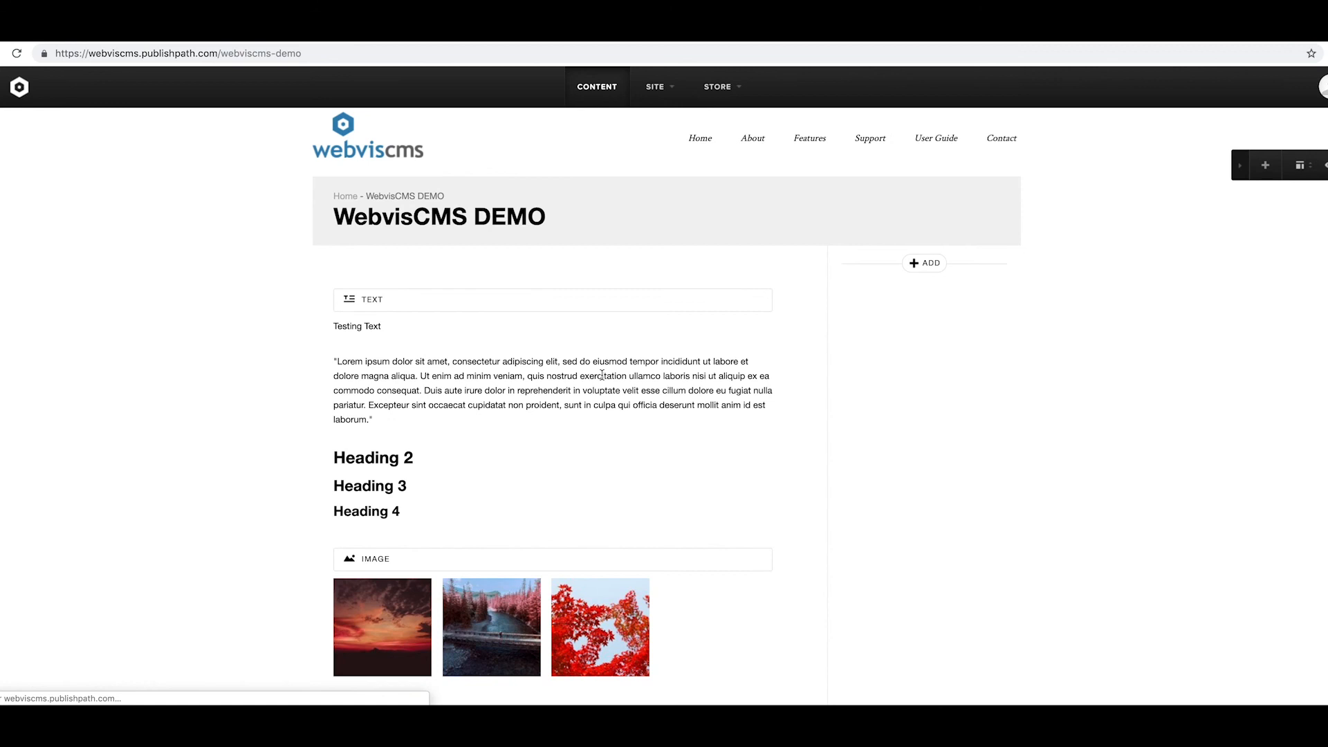
Step: Review the Blog element's list of managed posts and return to the Blog section of the demo page
scroll(371, 407, down, 5)
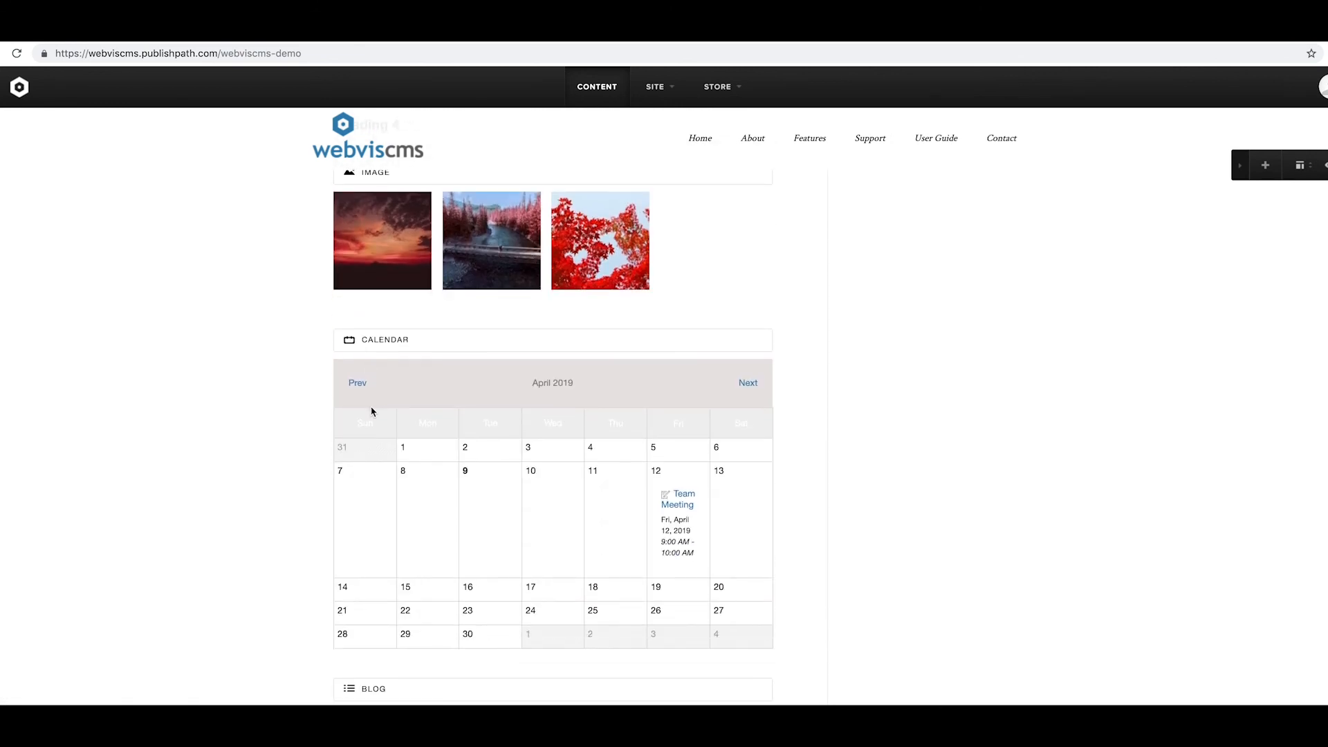
scroll(371, 408, down, 5)
click(369, 367)
click(396, 405)
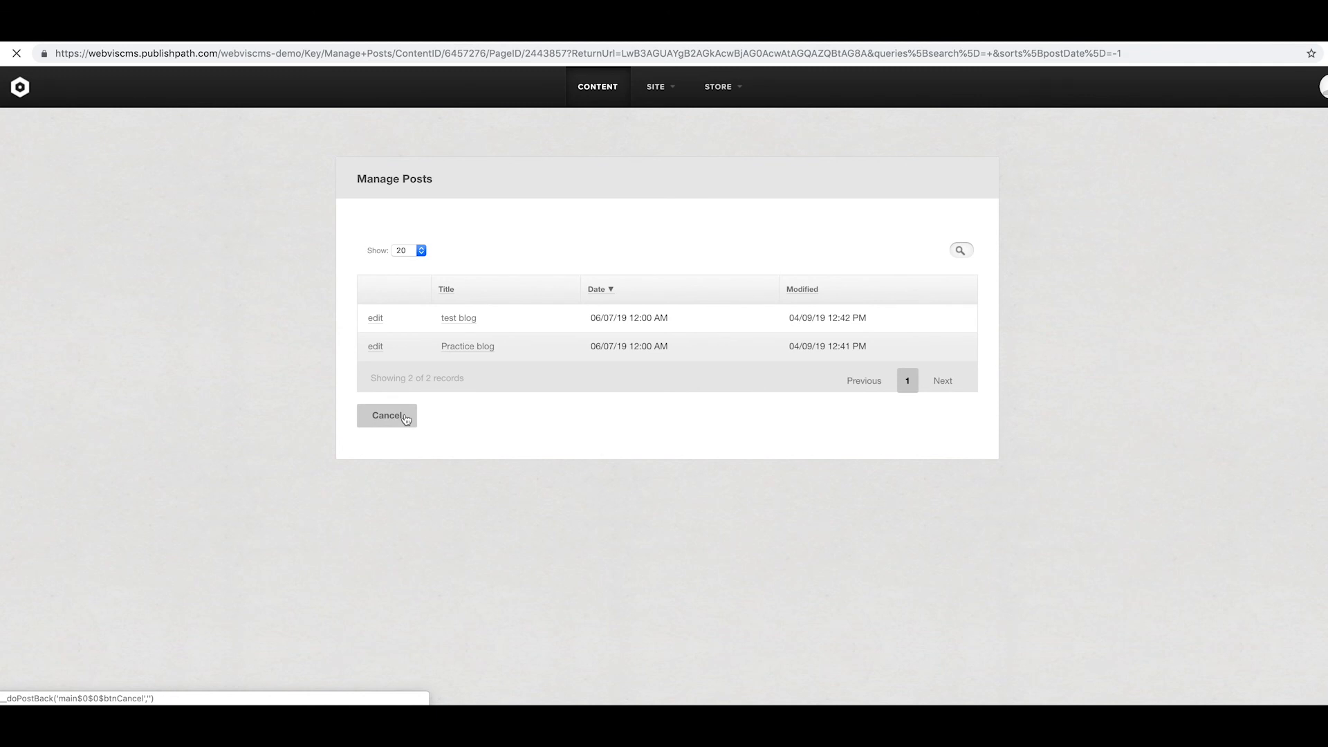
scroll(406, 419, down, 2)
scroll(406, 419, down, 10)
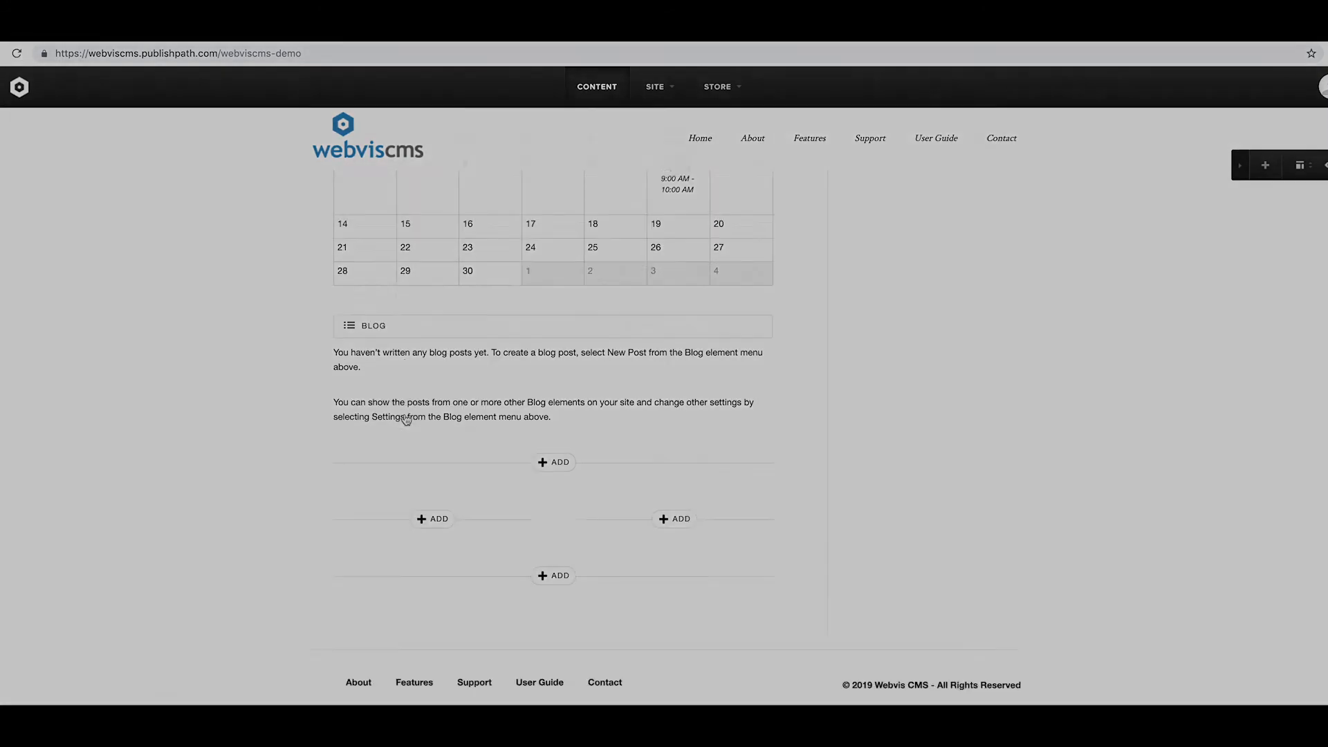